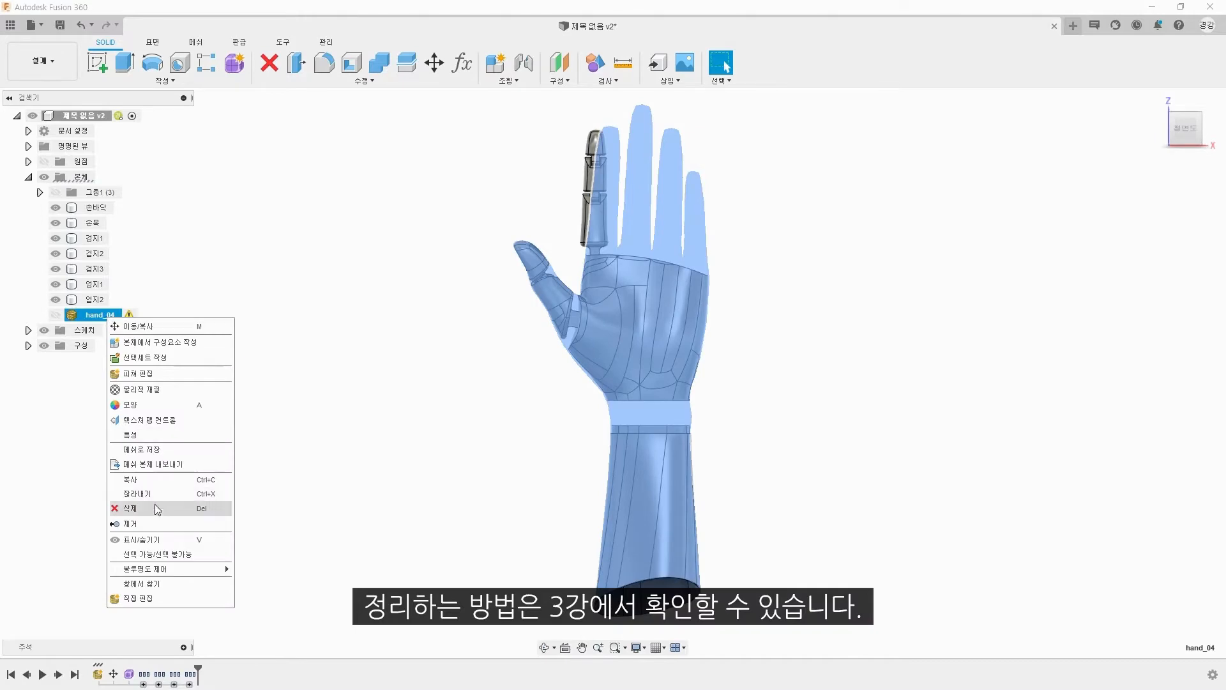
Step: Remove the hidden hand_04 reference body from the design
left_click(154, 509)
middle_click_drag(531, 263, 657, 277, "shift")
scroll(616, 263, "up", 8)
scroll(655, 277, "down", 7)
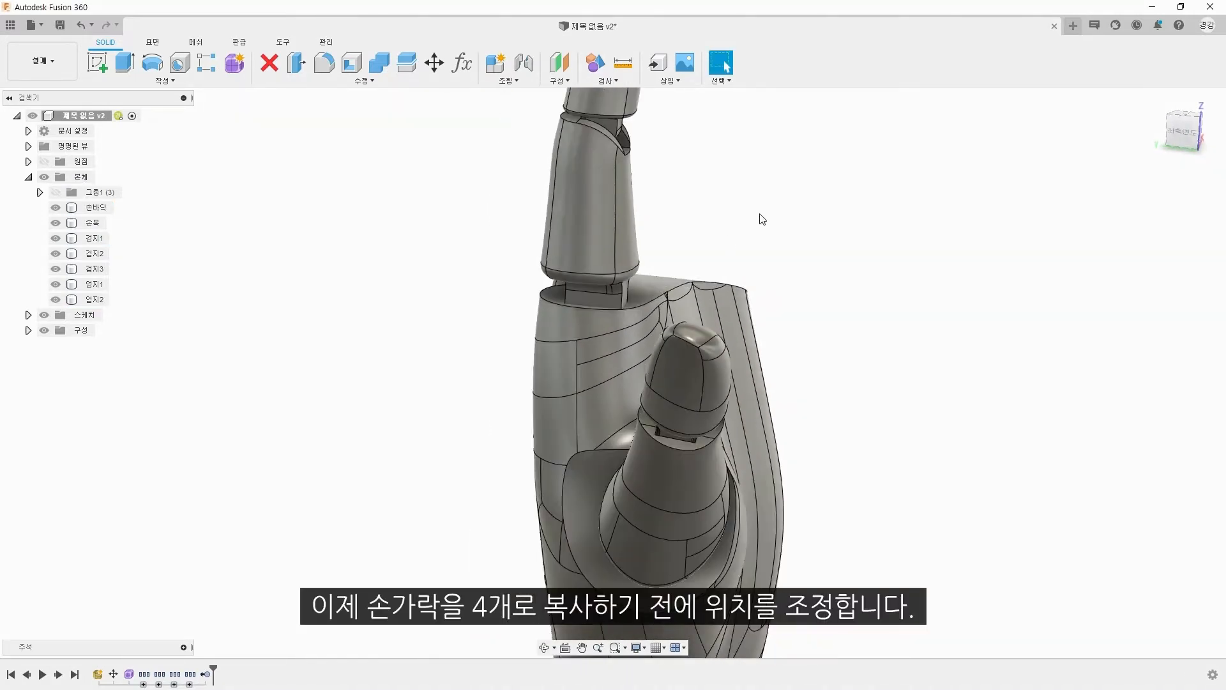
scroll(760, 219, "down", 2)
Step: Begin moving the three index finger bodies (검지1, 검지2, 검지3) and set the move pivot at the origin point
key("m")
middle_click_drag(761, 219, 655, 278, "shift")
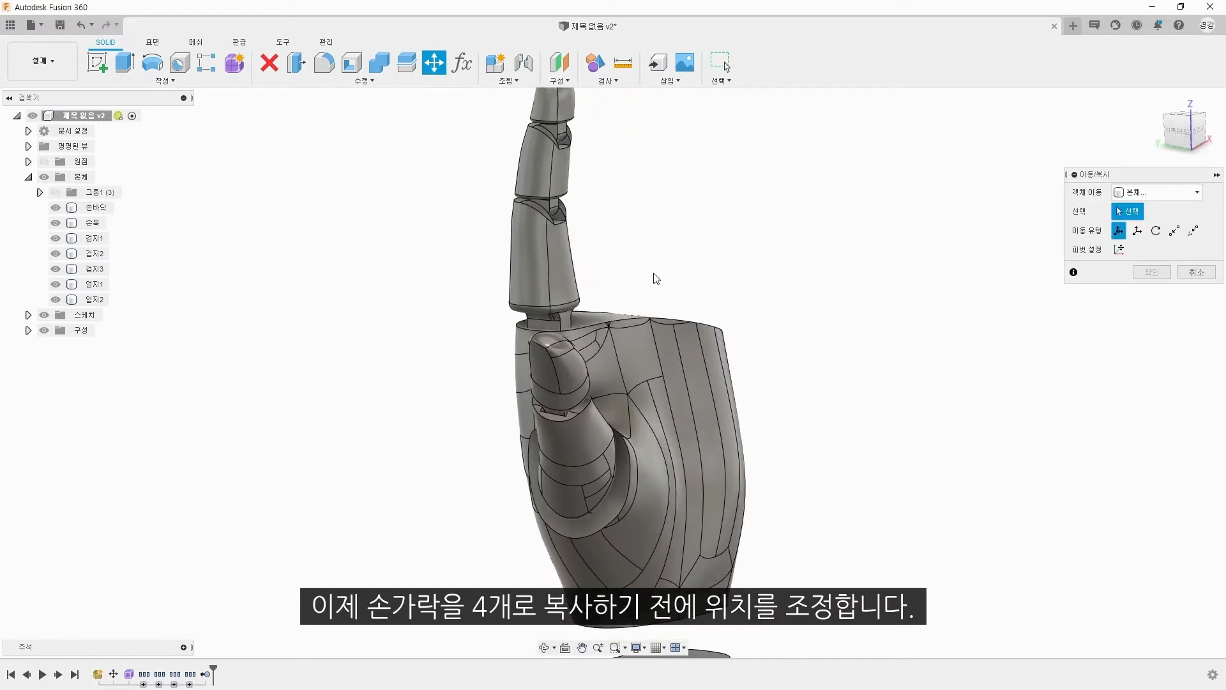
left_click(103, 241)
left_click(101, 255)
left_click(100, 270)
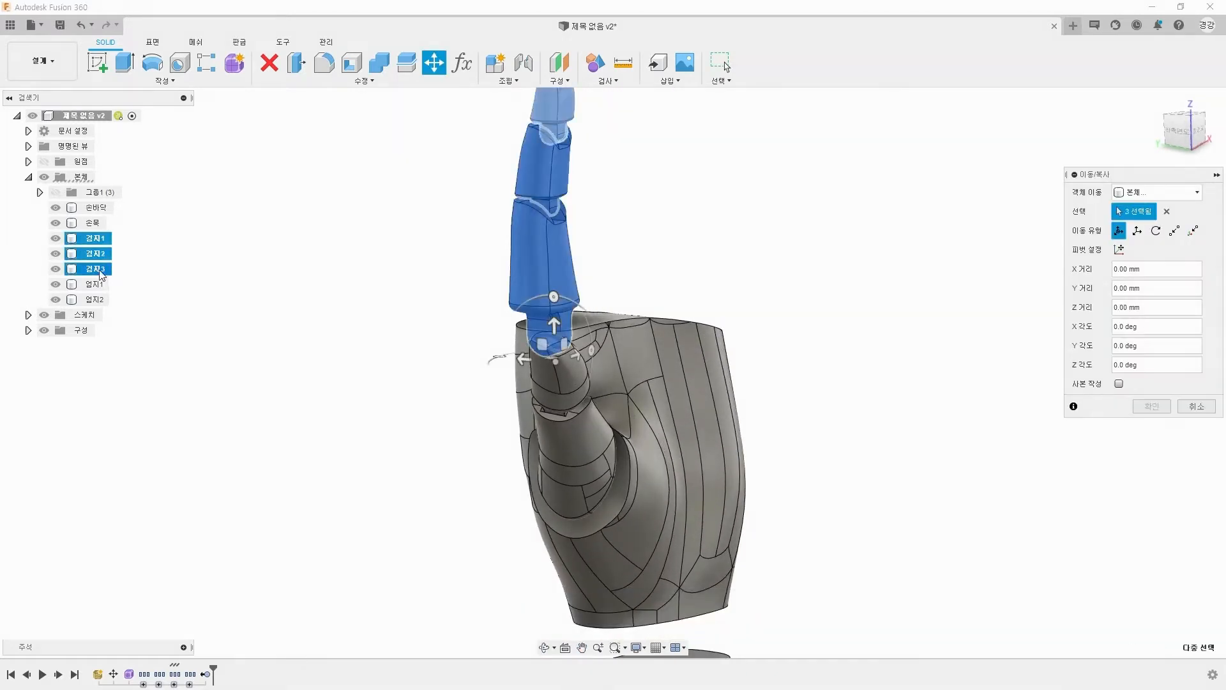
left_click(1118, 249)
scroll(795, 349, "down", 3)
middle_click_drag(795, 349, 733, 317)
left_click(27, 162)
left_click(89, 180)
left_click(28, 161)
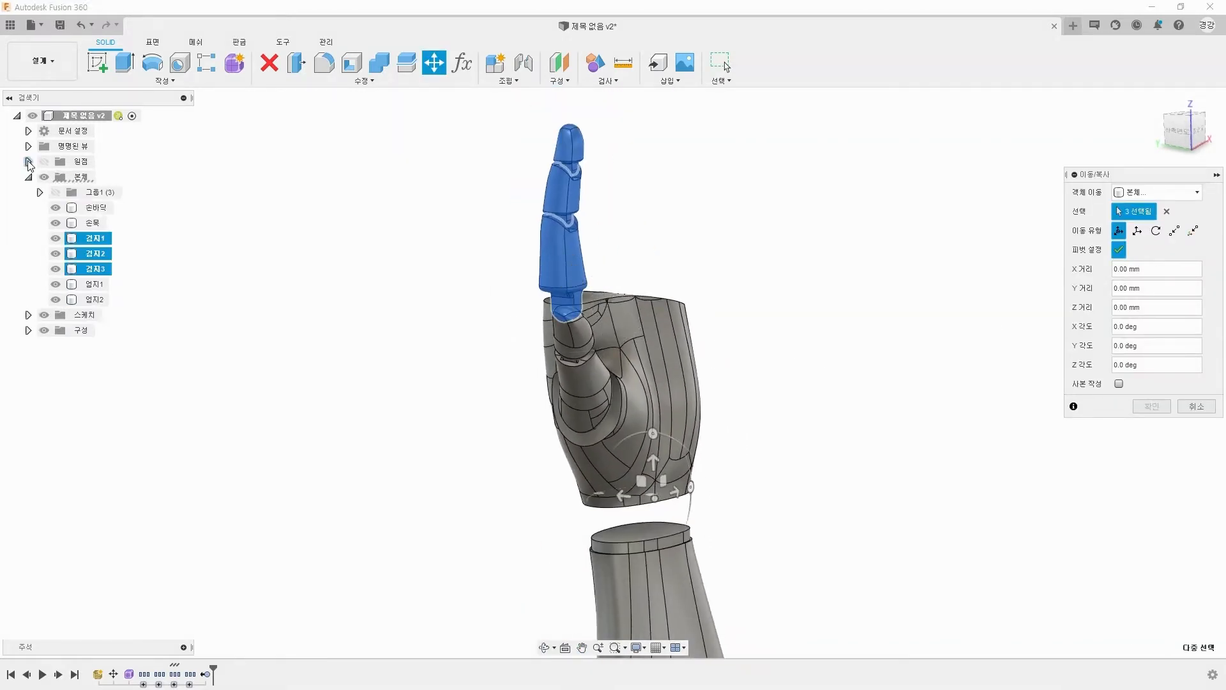
Step: Move the index finger bodies slightly forward and sideways to align them with the palm, and apply the move
left_click(1197, 132)
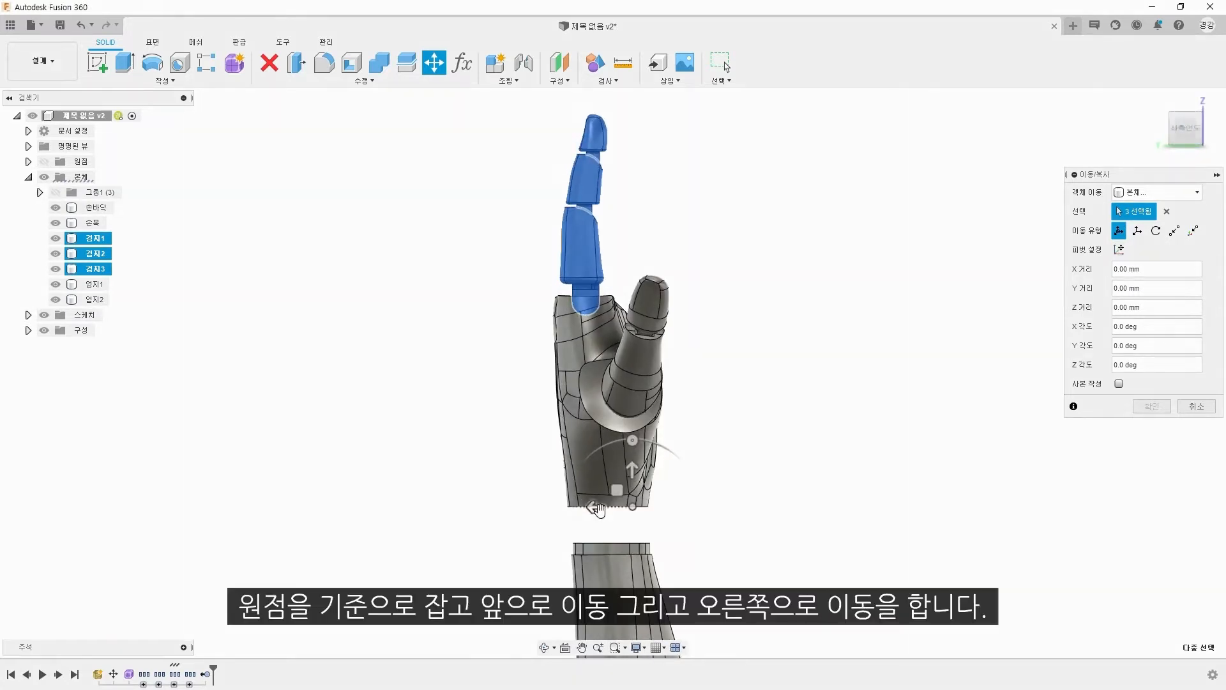
left_click_drag(615, 508, 606, 509)
middle_click_drag(748, 389, 562, 405, "shift")
left_click(1194, 137)
left_click_drag(853, 488, 868, 489)
key("Return")
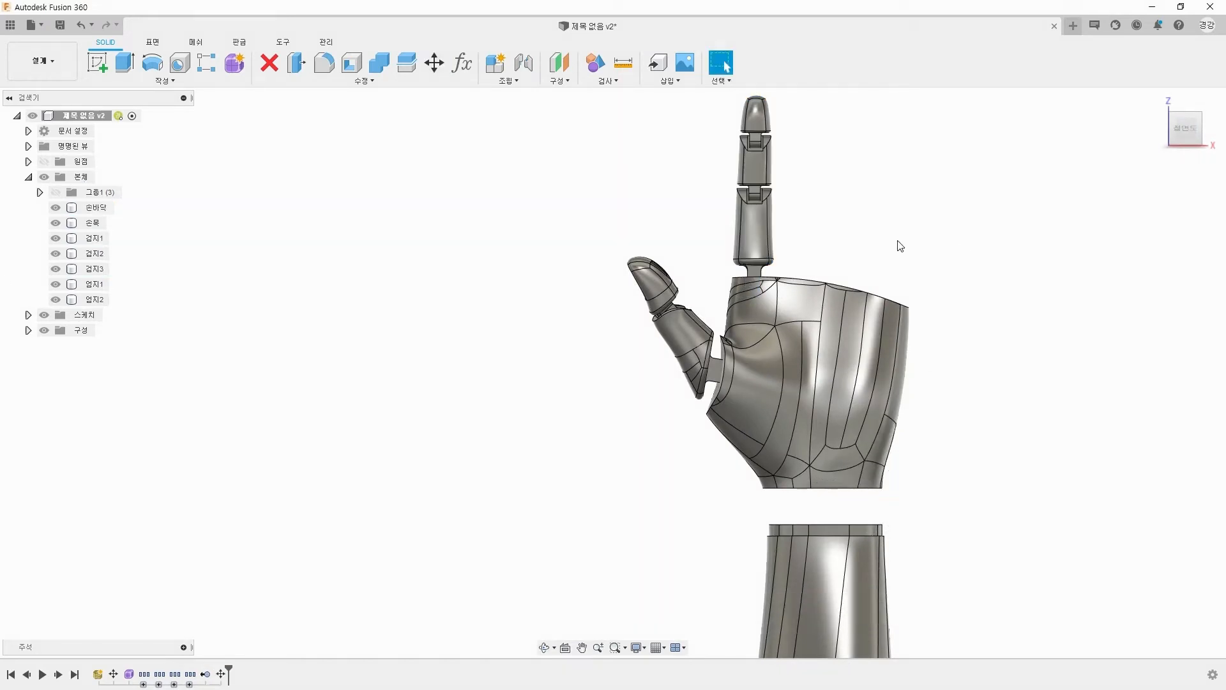
Step: Start a Pattern on Path of bodies with the three index finger segments as the objects
middle_click_drag(1116, 294, 1002, 318)
left_click(1154, 101)
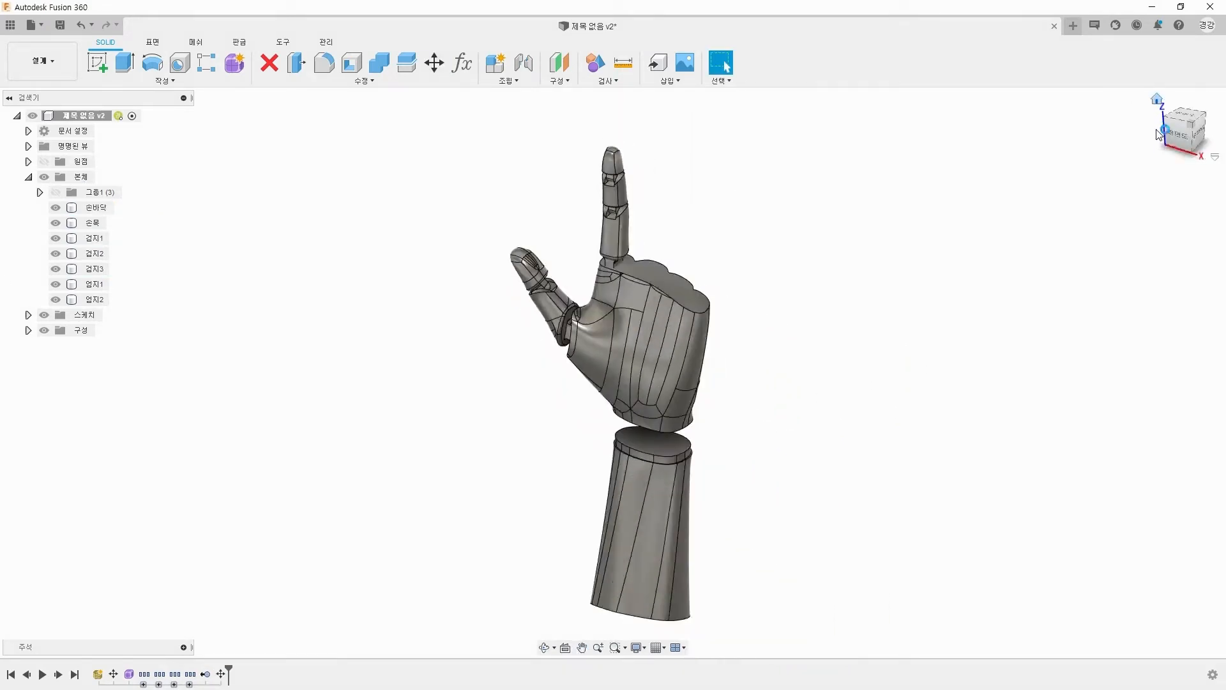
left_click(1179, 137)
middle_click_drag(838, 309, 816, 316)
scroll(817, 316, "up", 3)
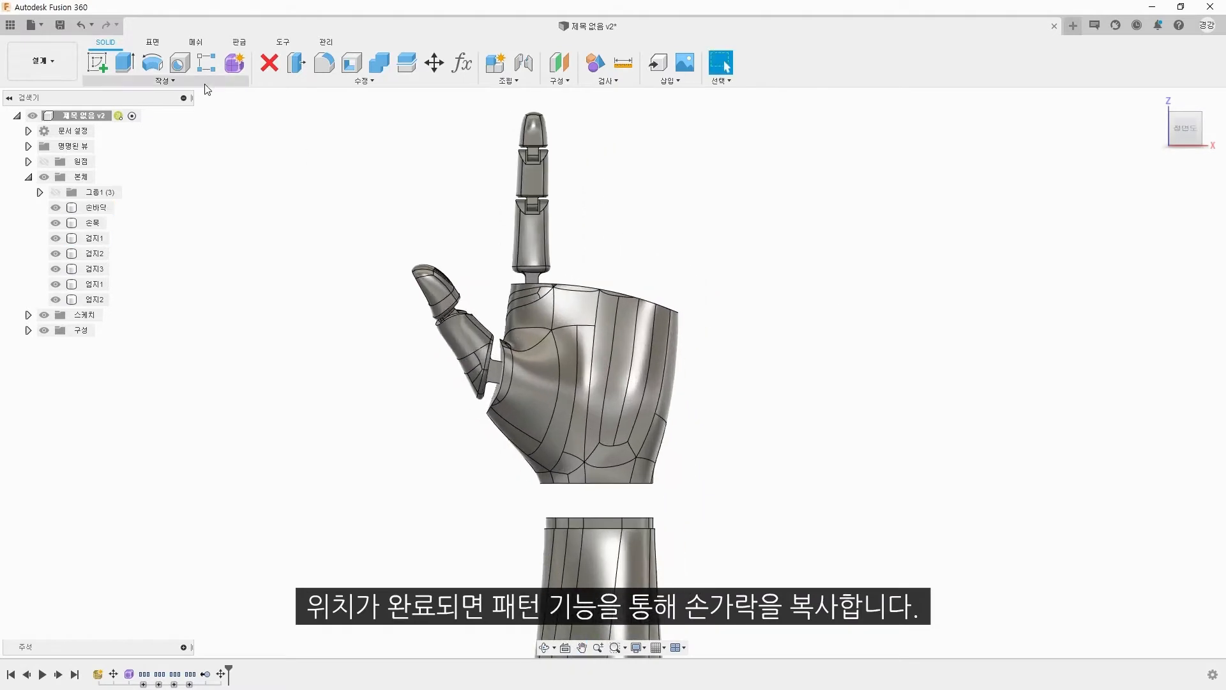
left_click(165, 81)
left_click(227, 392)
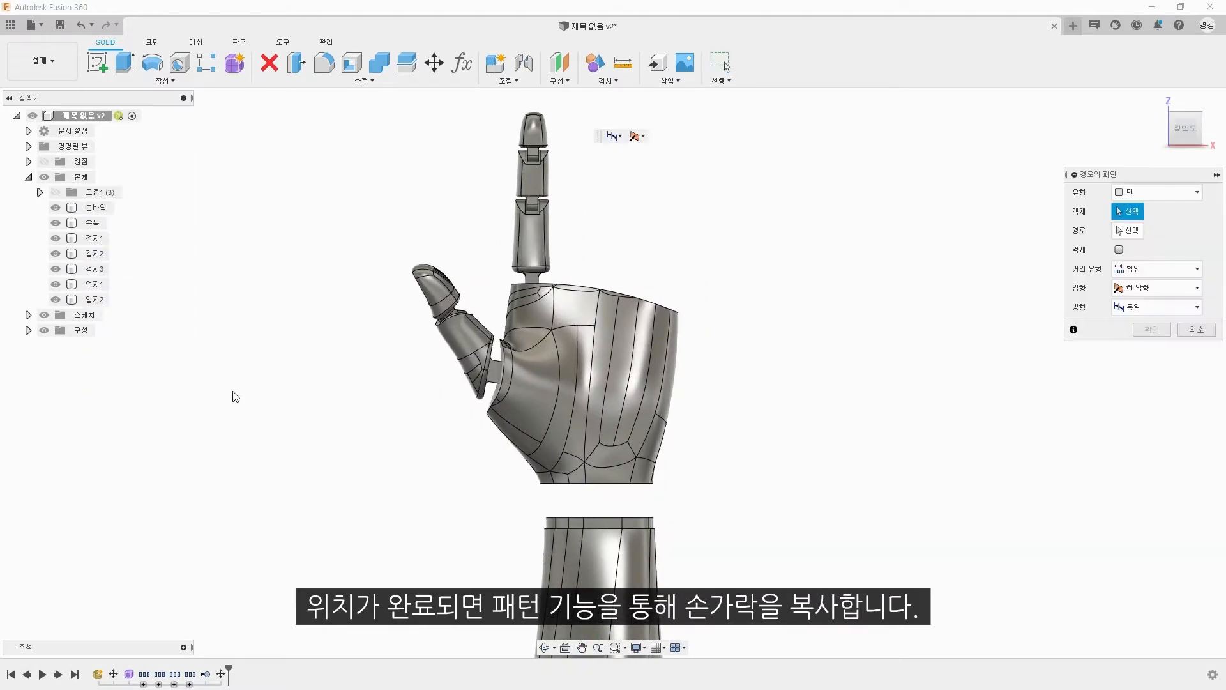
left_click(1157, 192)
left_click(1159, 218)
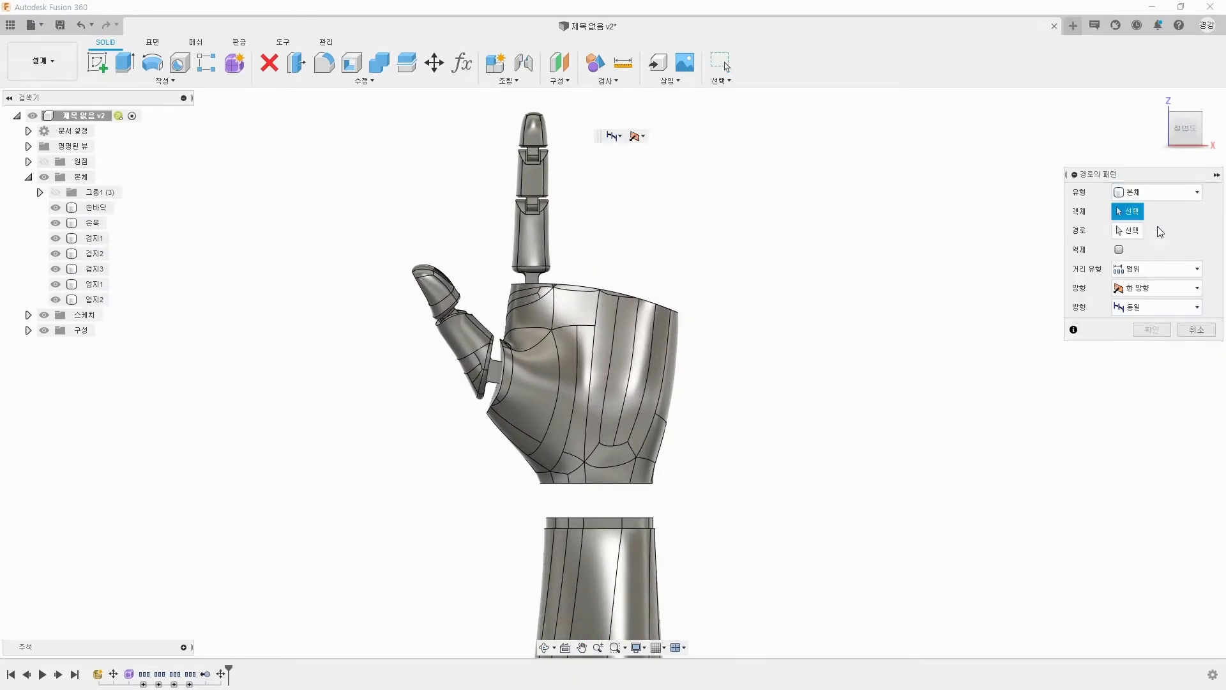
left_click(503, 285)
left_click(95, 238)
left_click(94, 252)
left_click(96, 268)
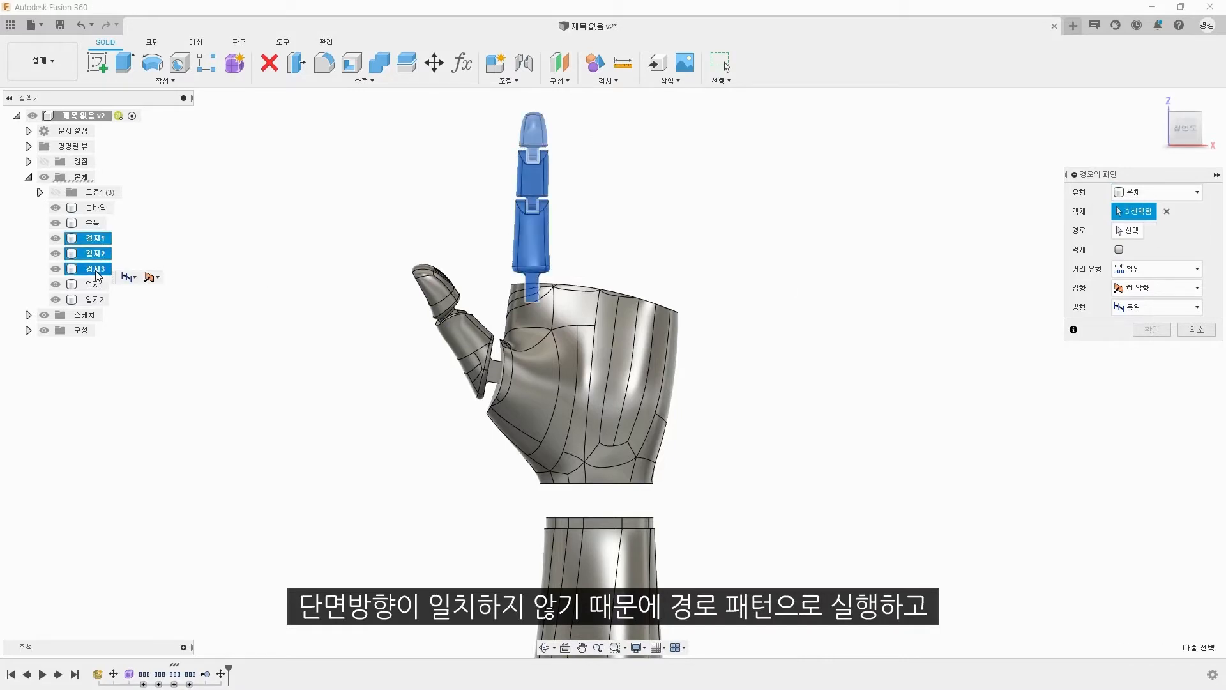
Step: Use the palm's upper rim edge as the pattern path and set the quantity to 4
left_click(611, 291)
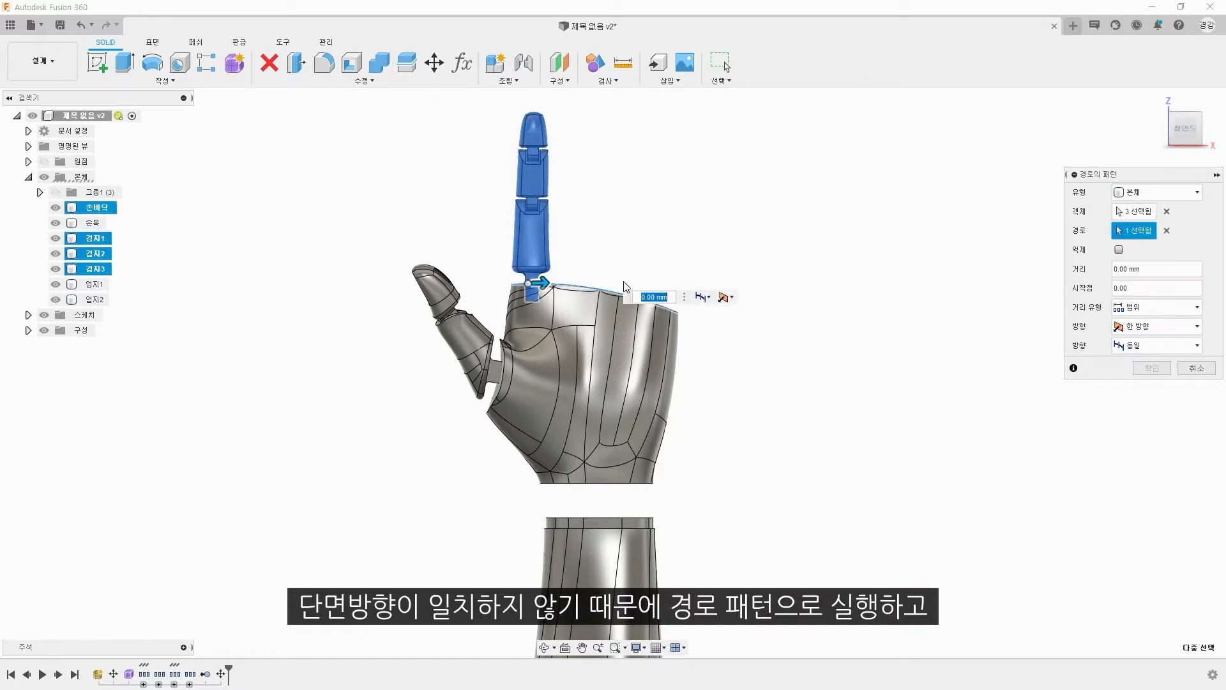
middle_click_drag(624, 285, 562, 334, "shift")
scroll(561, 333, "up", 4)
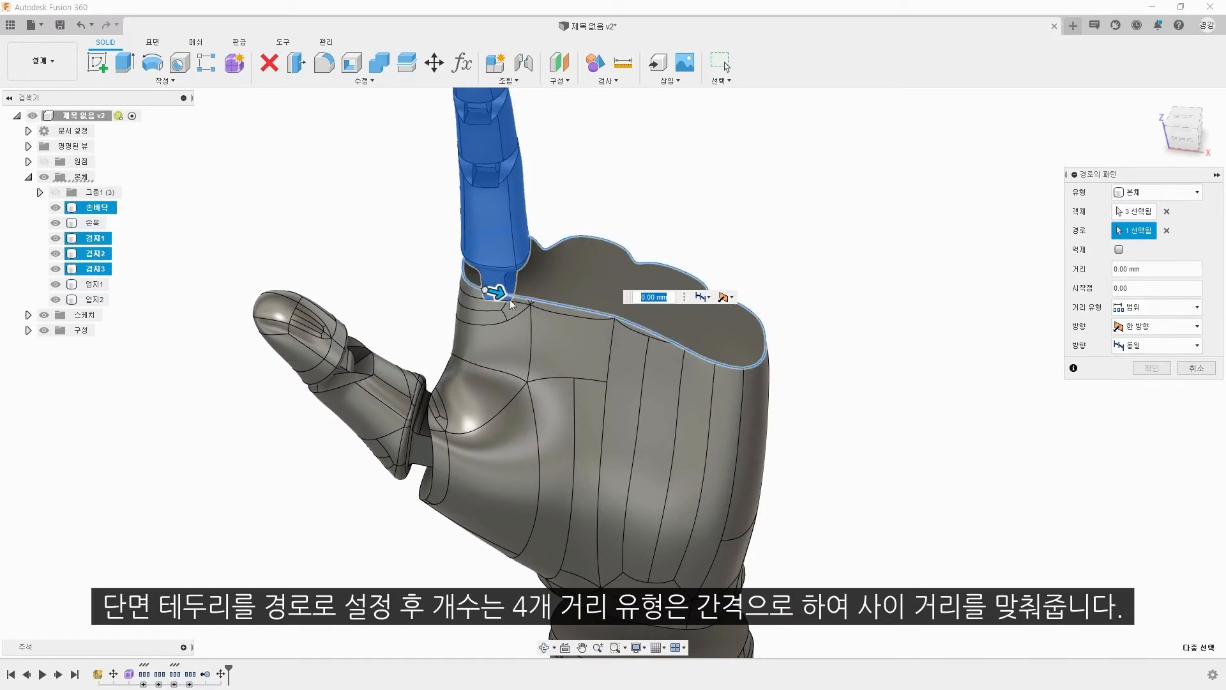
left_click_drag(554, 308, 590, 311)
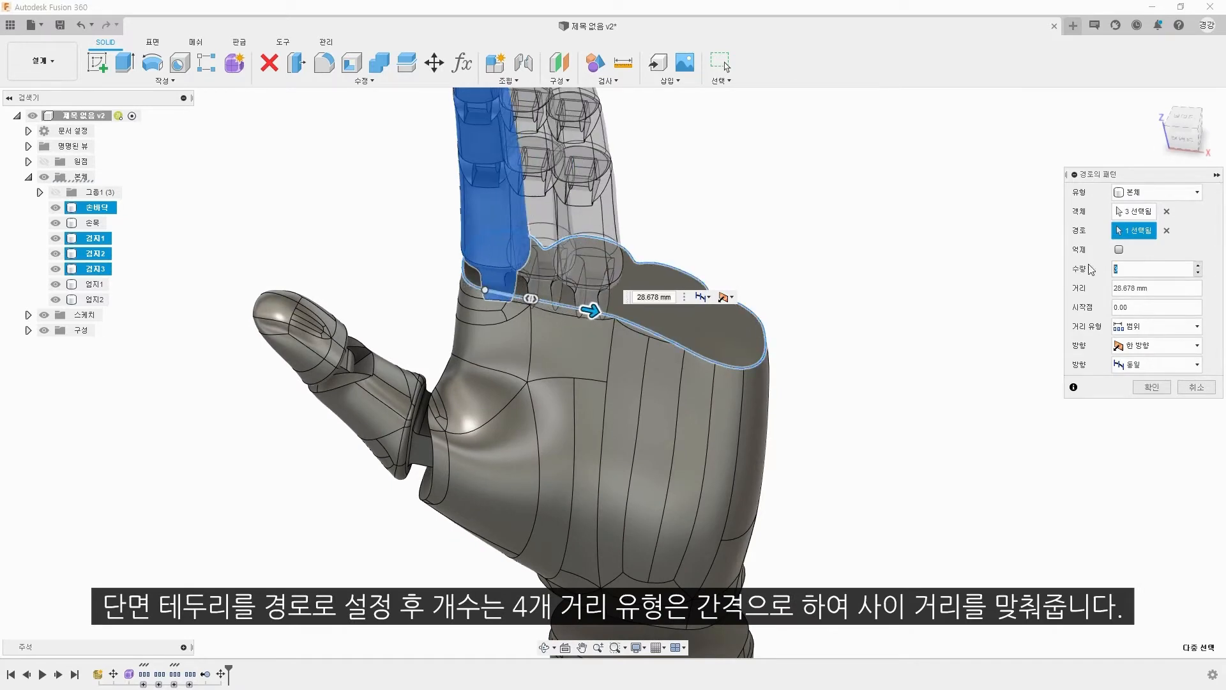
type("4")
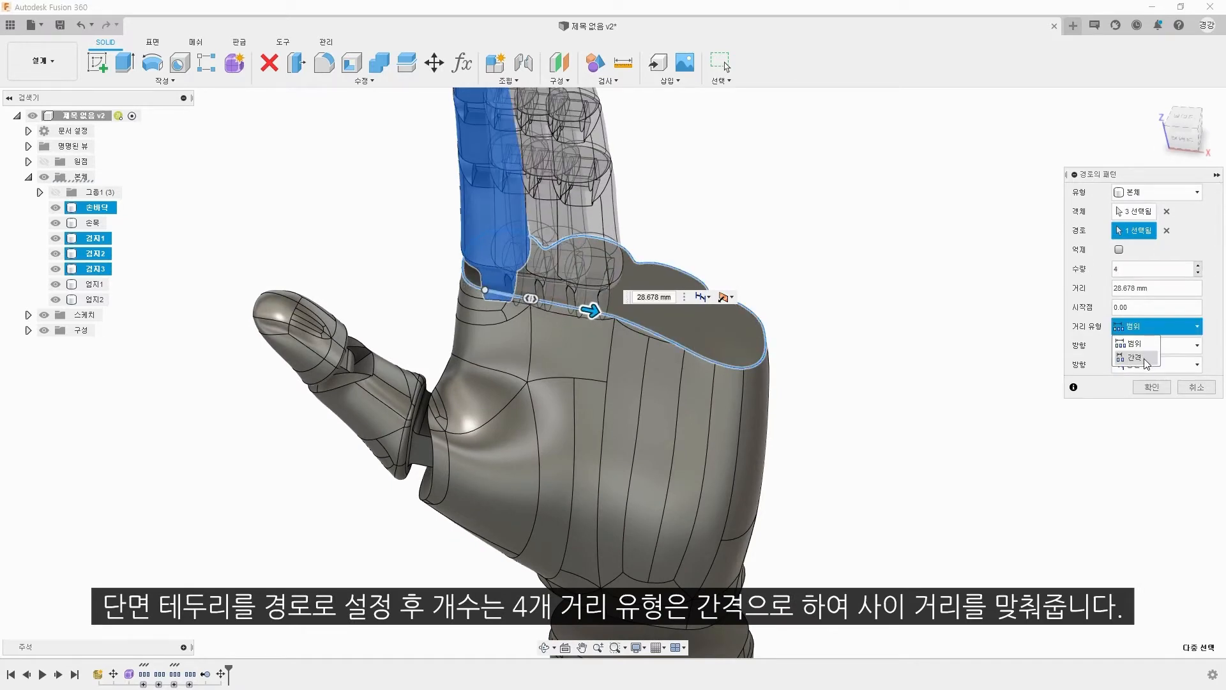
type("2")
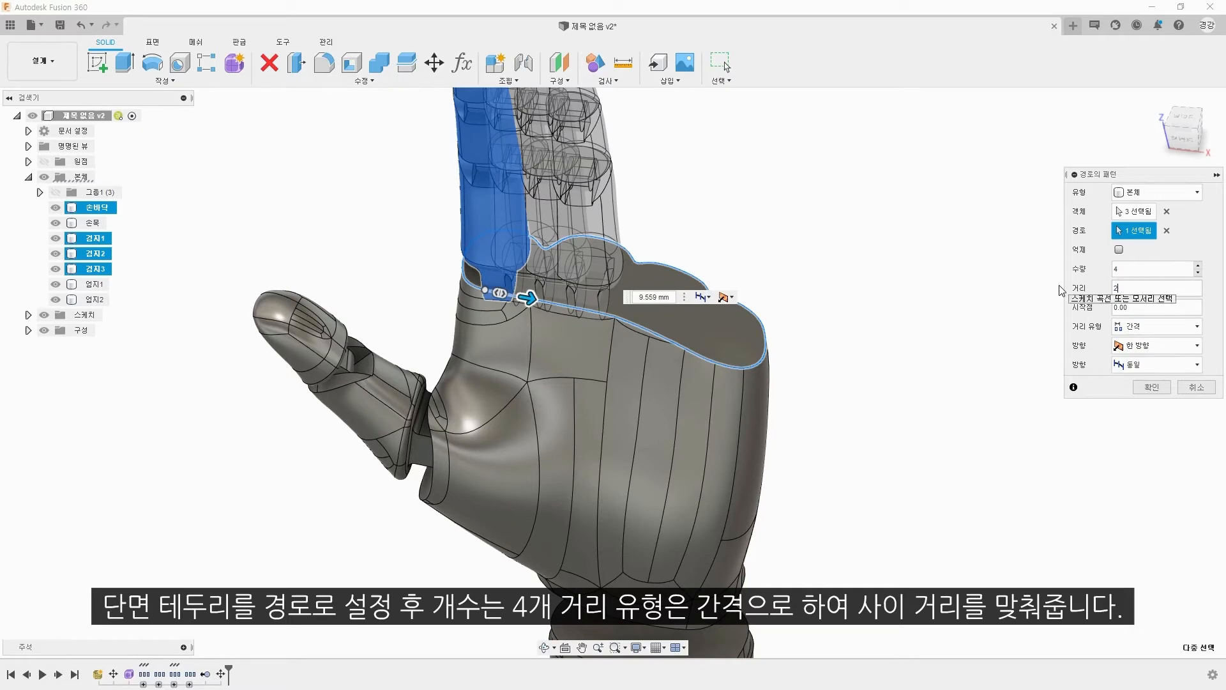
type("4")
Step: Set the distance type to spacing with 24 mm between fingers, check front and back, and create the pattern
middle_click_drag(997, 290, 1006, 202, "shift")
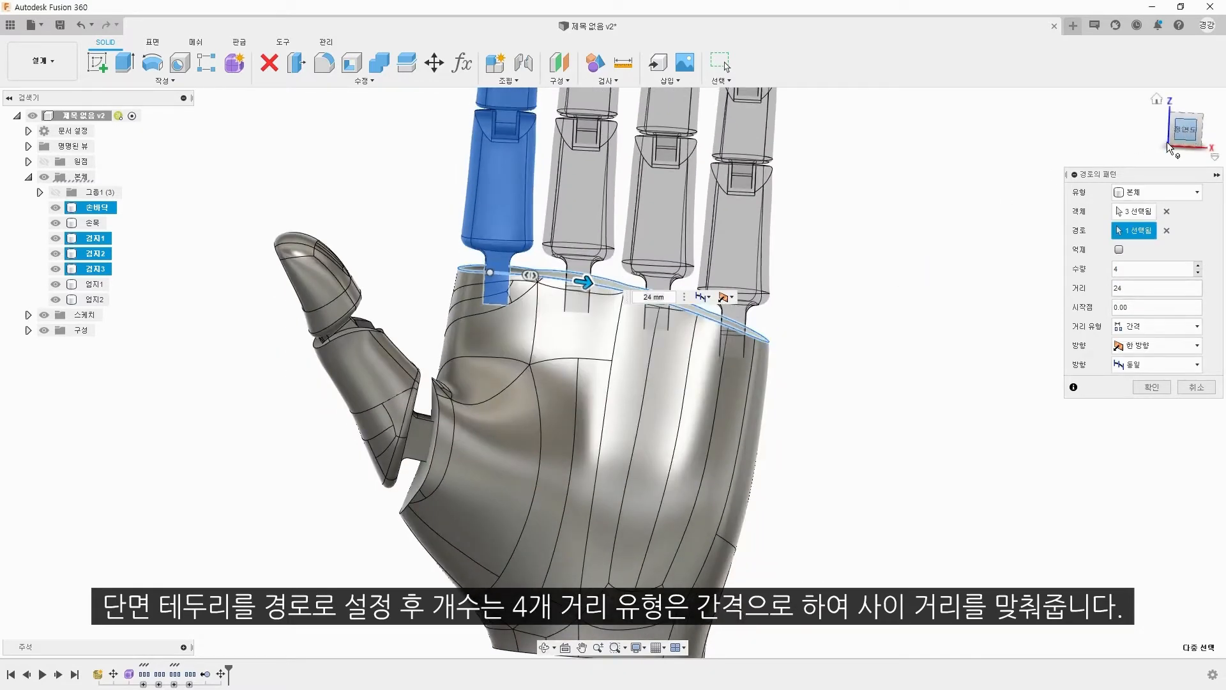
left_click(1182, 131)
middle_click_drag(660, 415, 888, 396, "shift")
left_click(1185, 129)
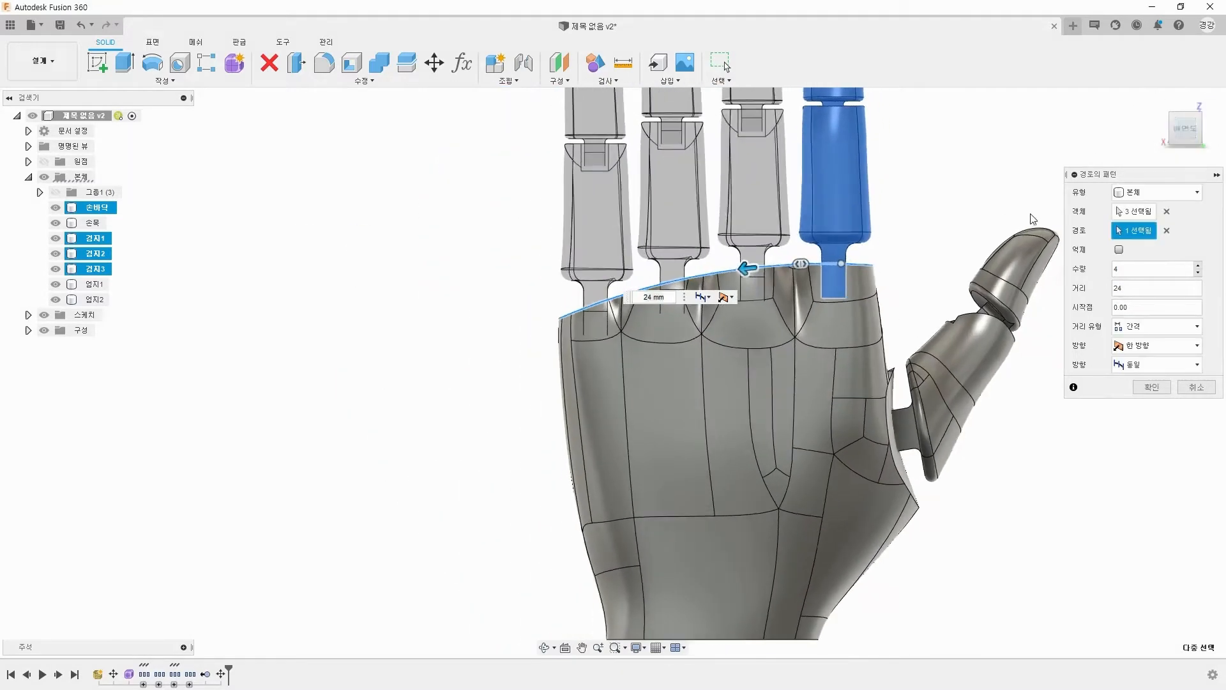
middle_click_drag(1033, 219, 741, 224, "shift")
left_click(1186, 130)
left_click(1152, 387)
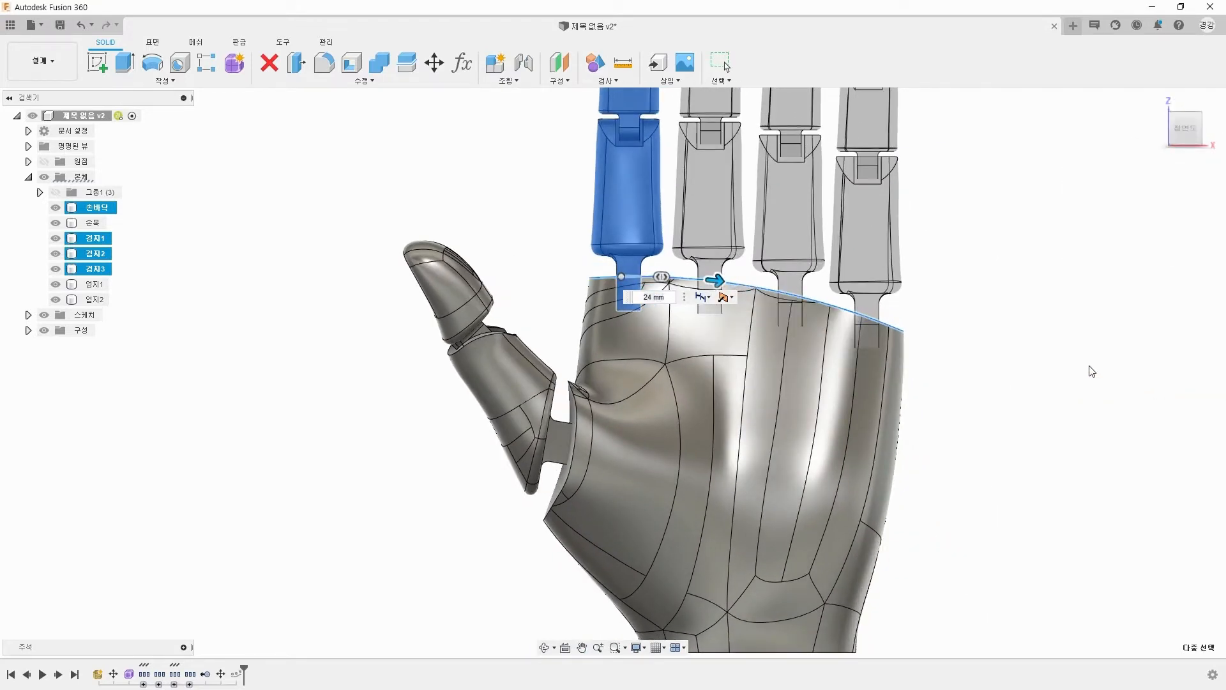
scroll(848, 403, "down", 5)
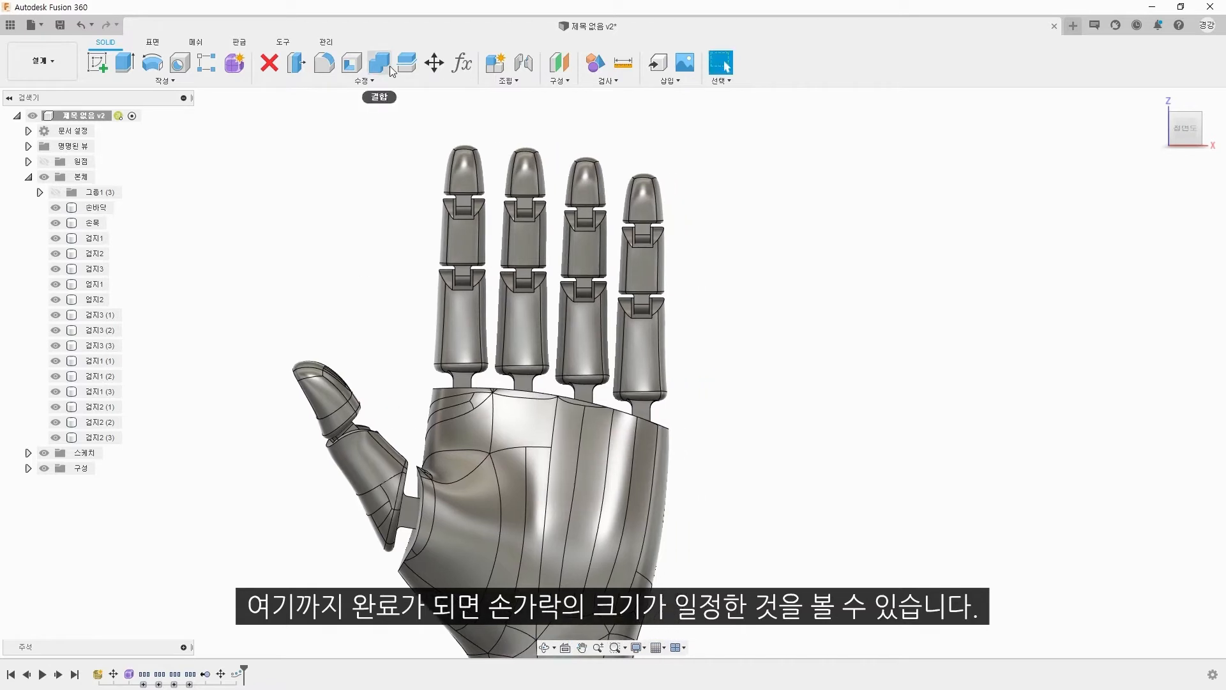
Step: Start a Scale of the middle finger's three bodies, using a point at the finger's base as the reference
left_click(364, 80)
left_click(331, 161)
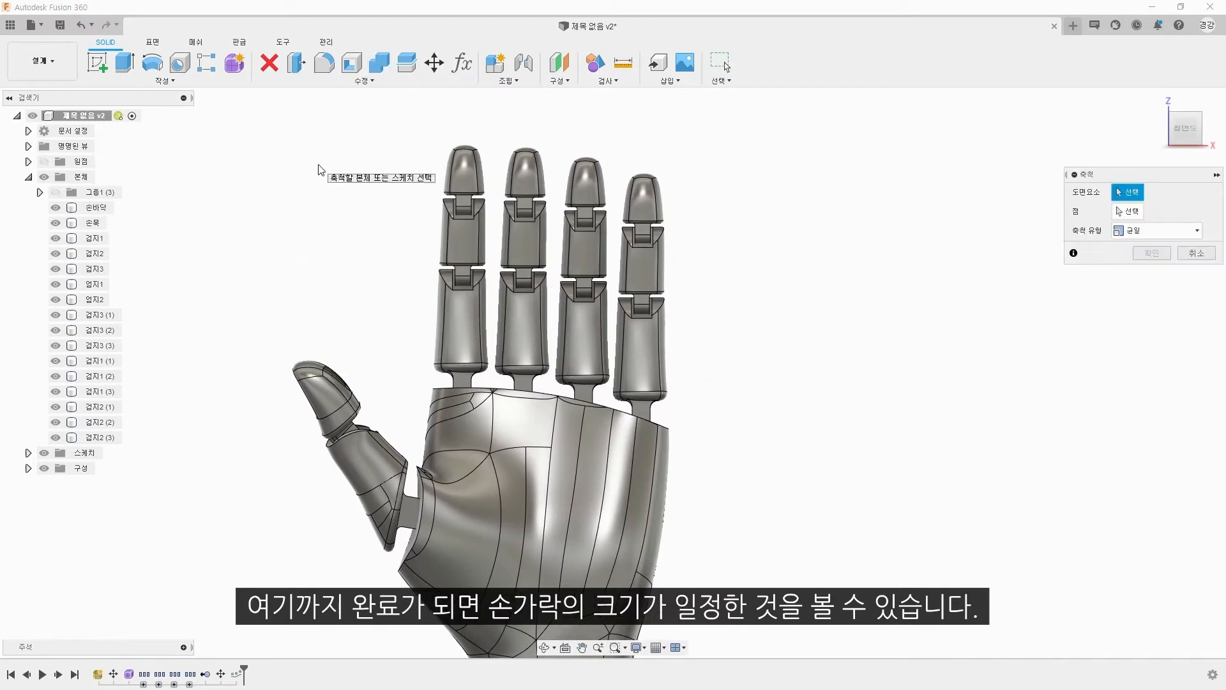
left_click(531, 334)
left_click(528, 241)
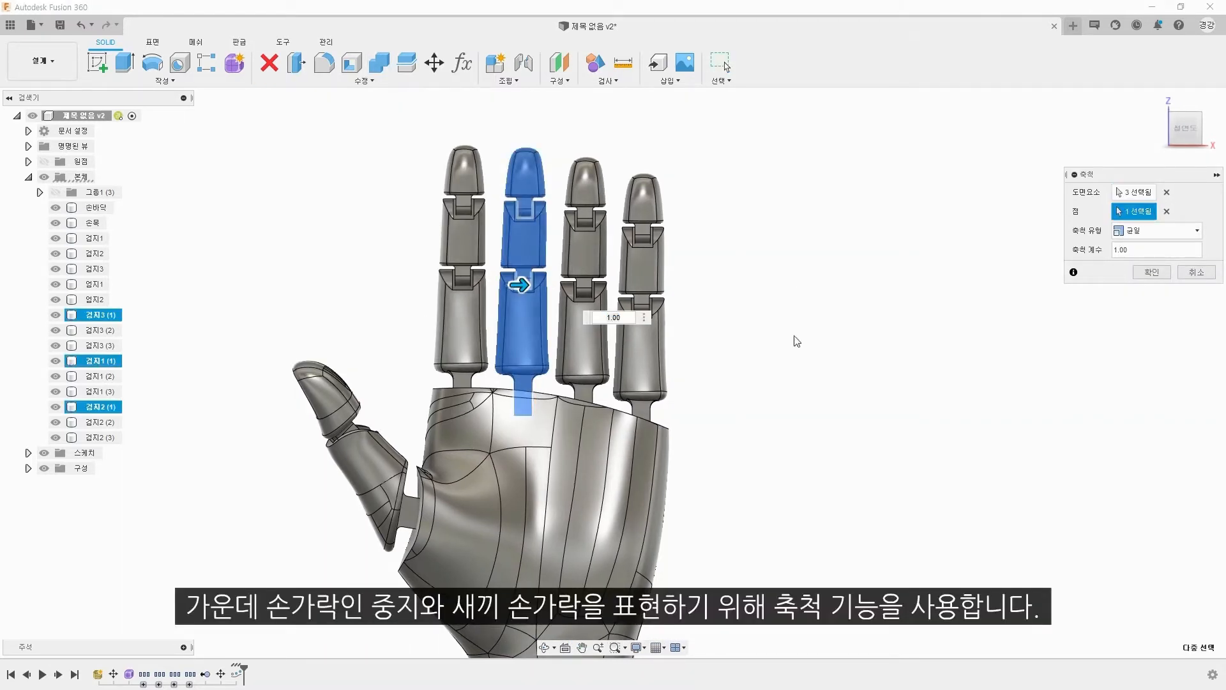
left_click(531, 402)
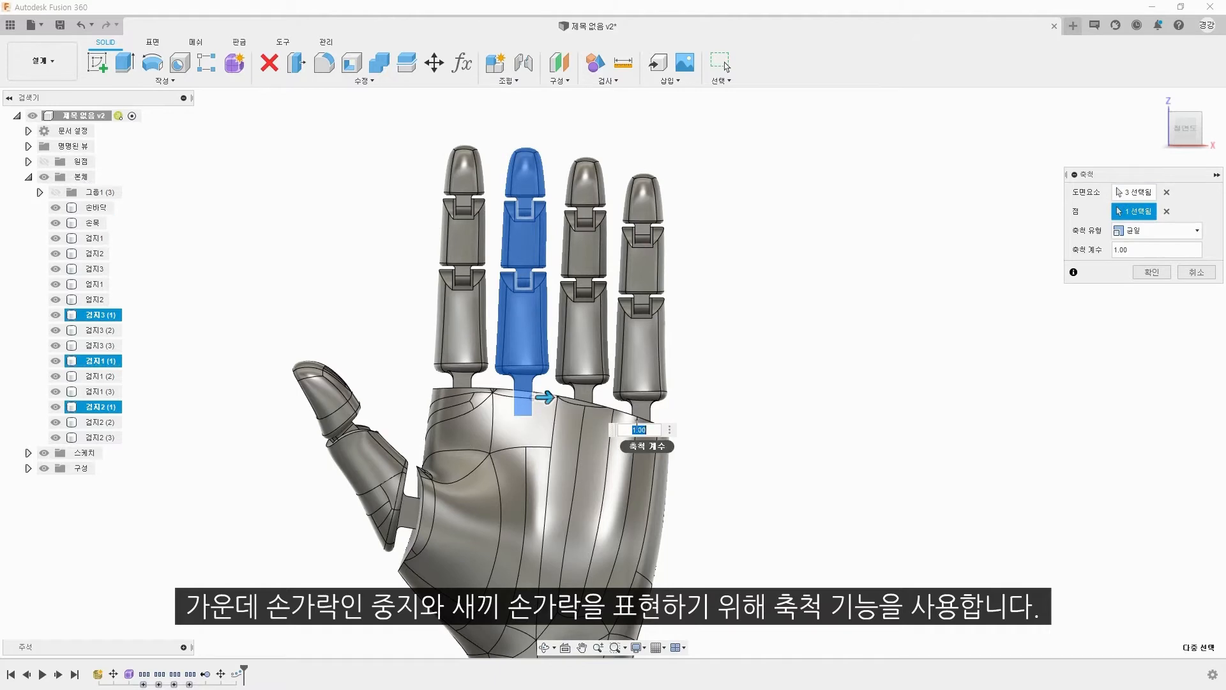
Step: Lengthen the middle finger with non-uniform scaling at a Z scale of 1.1
left_click(1150, 230)
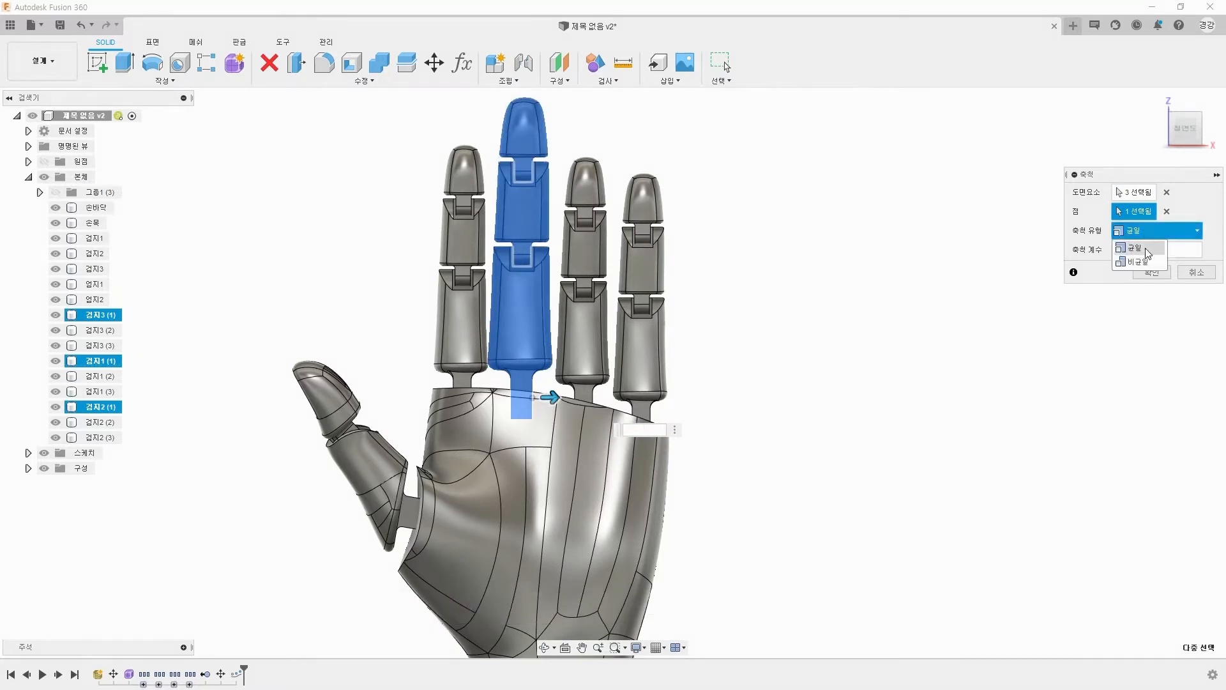
left_click(1131, 259)
type("1.")
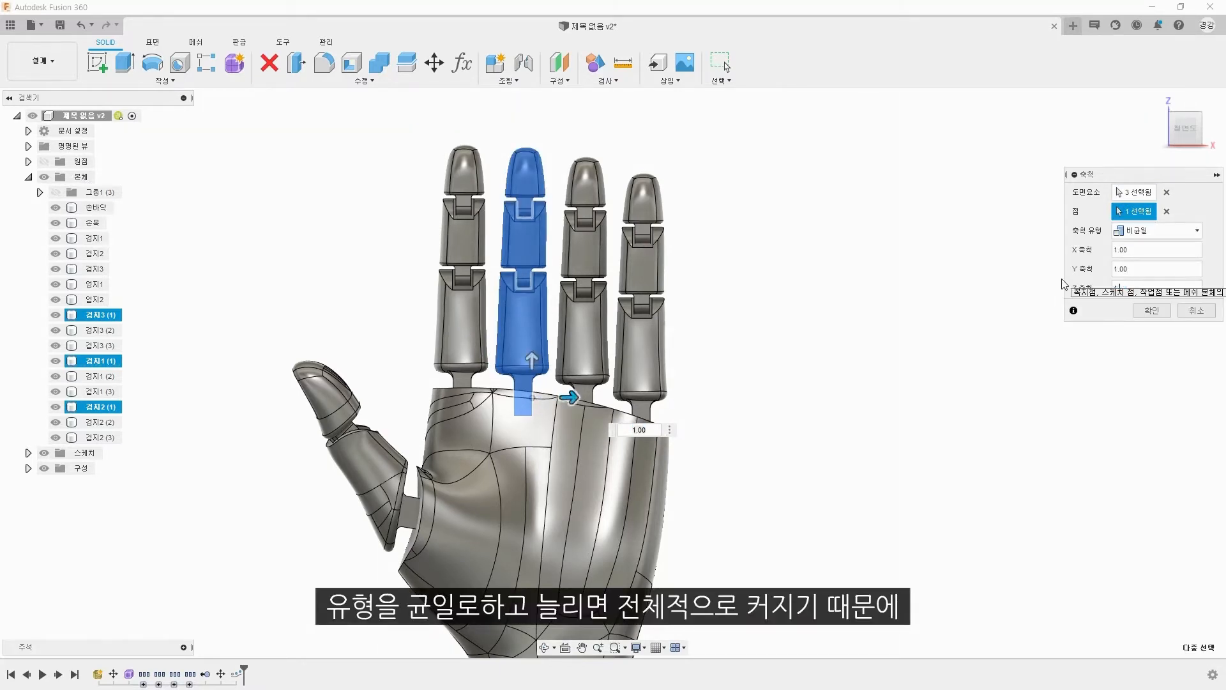
type("1")
key("Return")
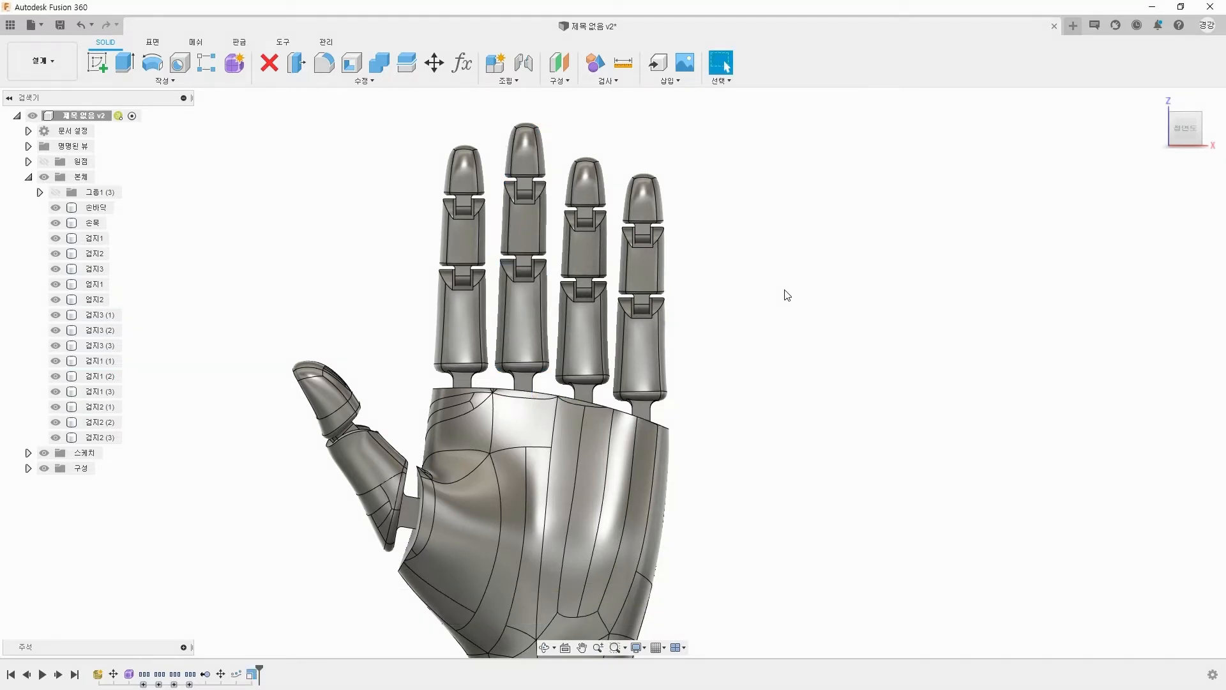
Step: Repeat the non-uniform Scale on the little finger's three bodies with a Z scale of 0.9
right_click(791, 281)
left_click(792, 254)
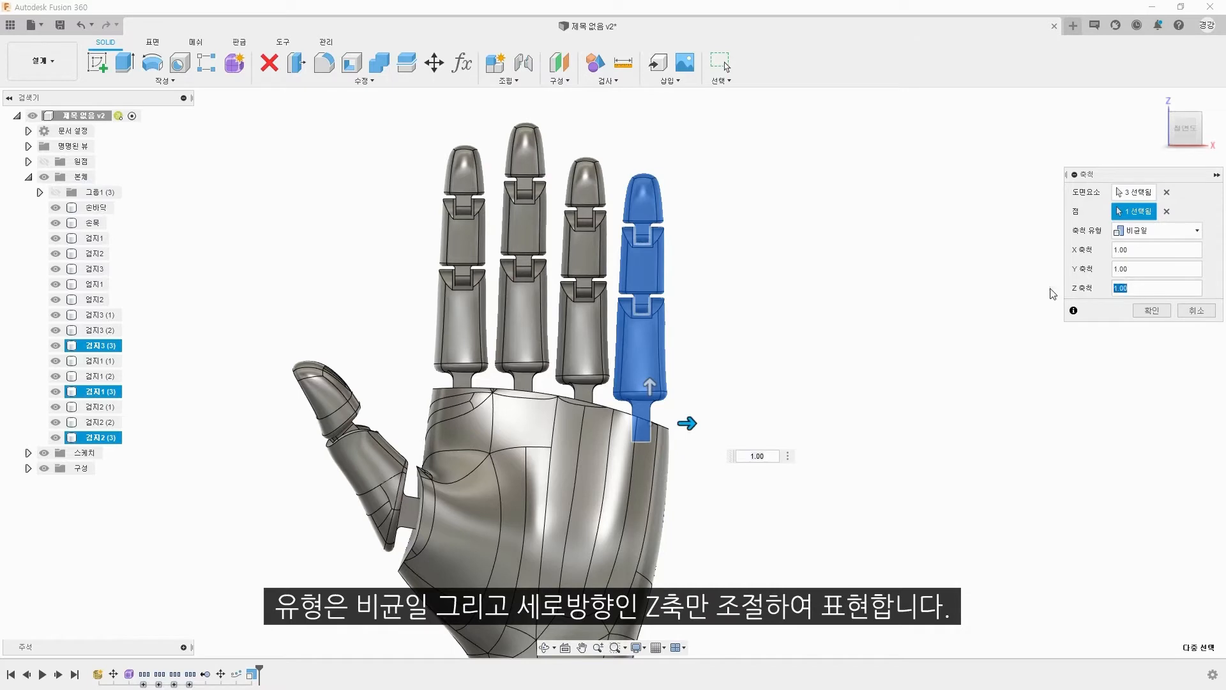
type("0.9")
key("Return")
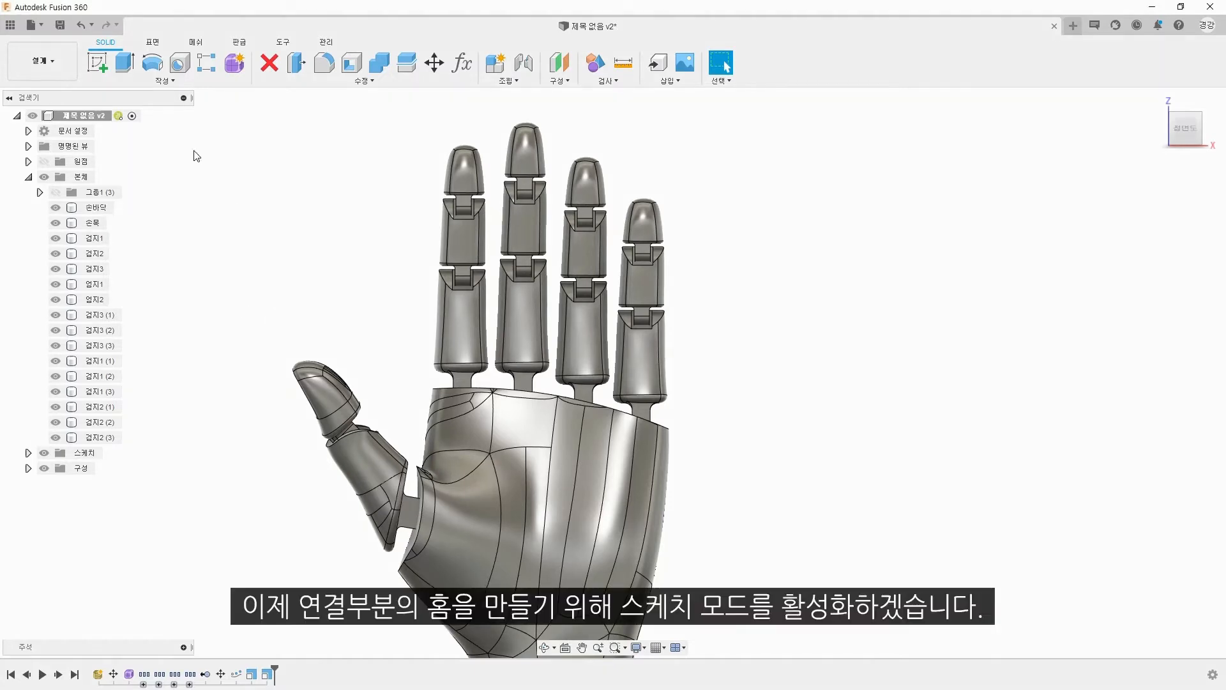
Step: Start a new sketch on the front XZ plane for the finger joint slots
left_click(97, 62)
left_click(683, 335)
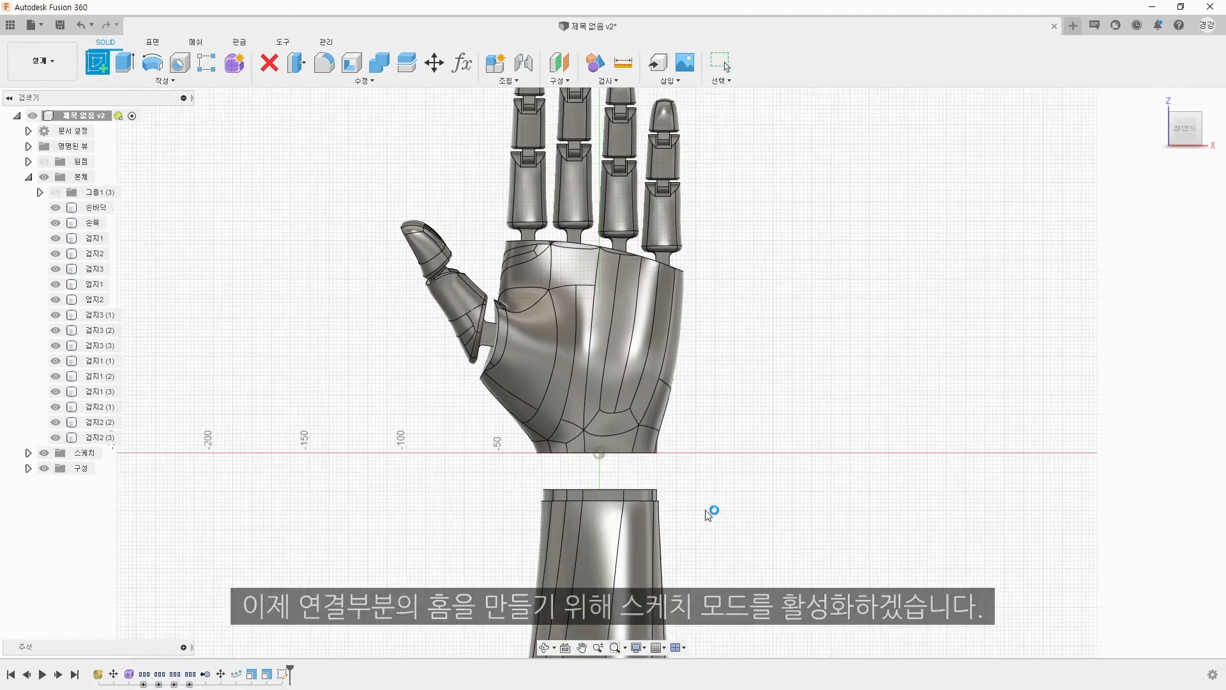
middle_click_drag(750, 246, 687, 391)
scroll(674, 336, "up", 3)
left_click_drag(674, 336, 696, 337)
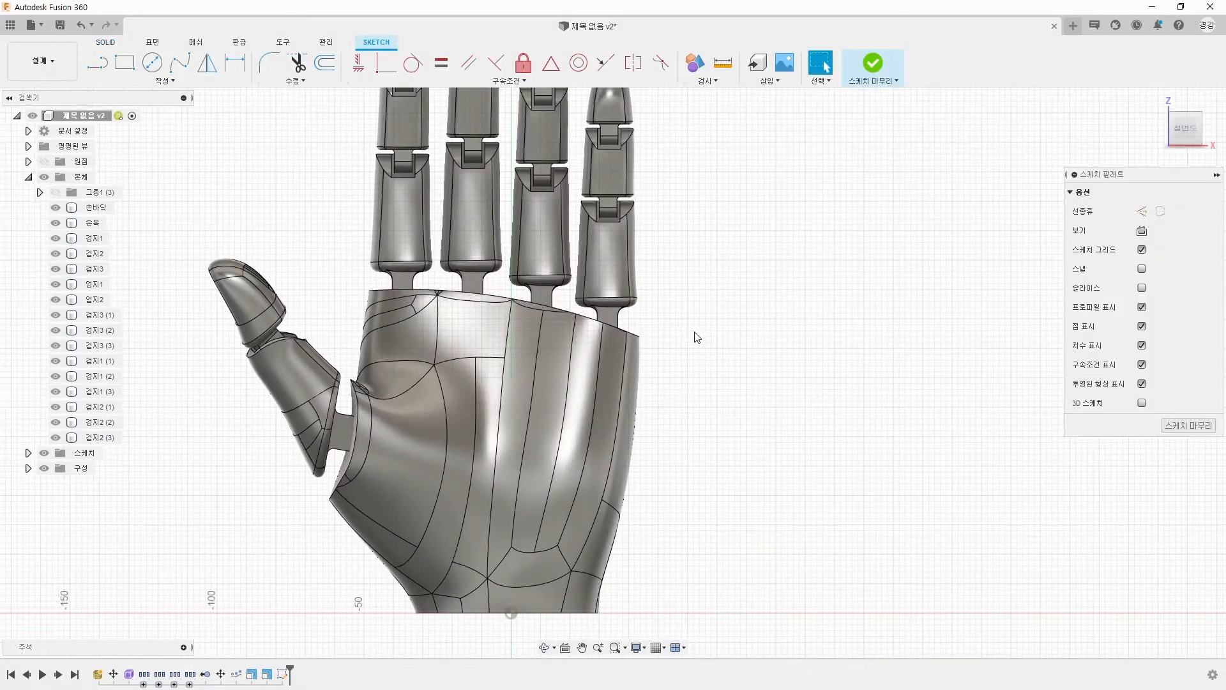
Step: Project the first segment bodies of the four fingers and the thumb into the sketch
key("p")
left_click(412, 245)
left_click(487, 251)
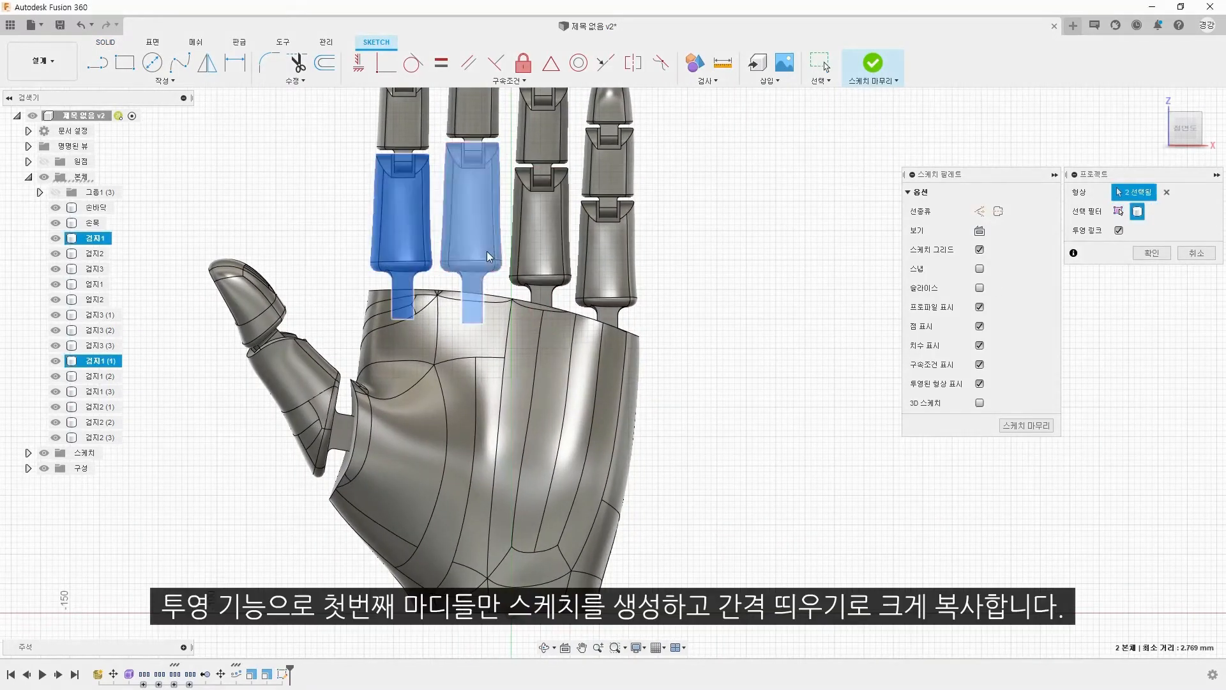
left_click(541, 262)
left_click(608, 273)
left_click(308, 414)
left_click(1151, 253)
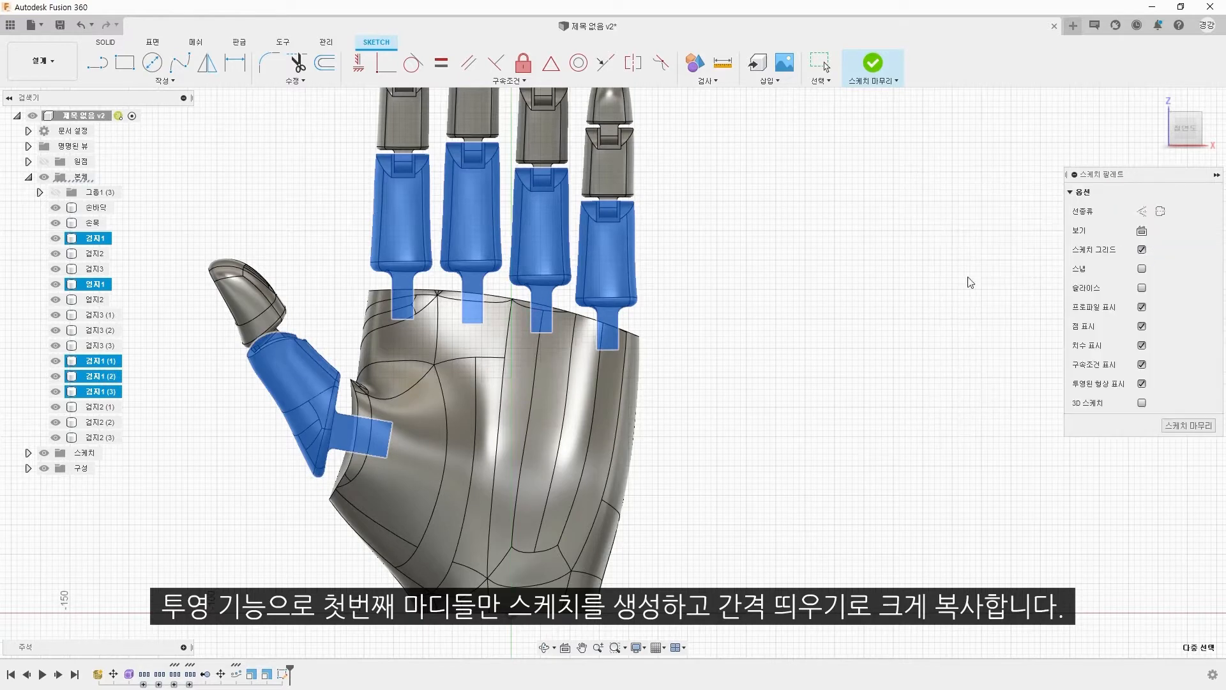
Step: Offset the projected outlines of the four fingers' first segments outward, one finger at a time
key("o")
scroll(398, 294, "up", 3)
left_click(397, 293)
key("Return")
key("o")
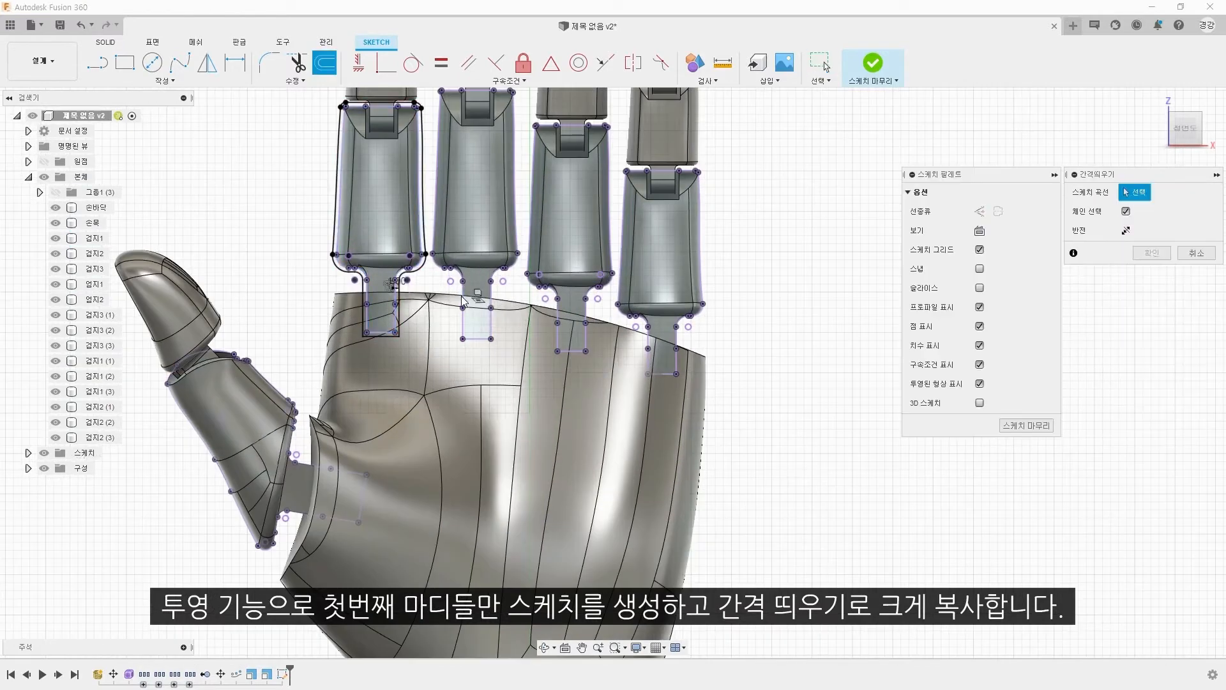
left_click(462, 295)
key("Return")
key("o")
left_click(586, 312)
key("Return")
key("o")
left_click(676, 337)
key("Return")
Step: Offset the thumb segment's projected outline outward and finish the sketch
key("o")
left_click(307, 465)
key("Return")
scroll(290, 278, "down", 1)
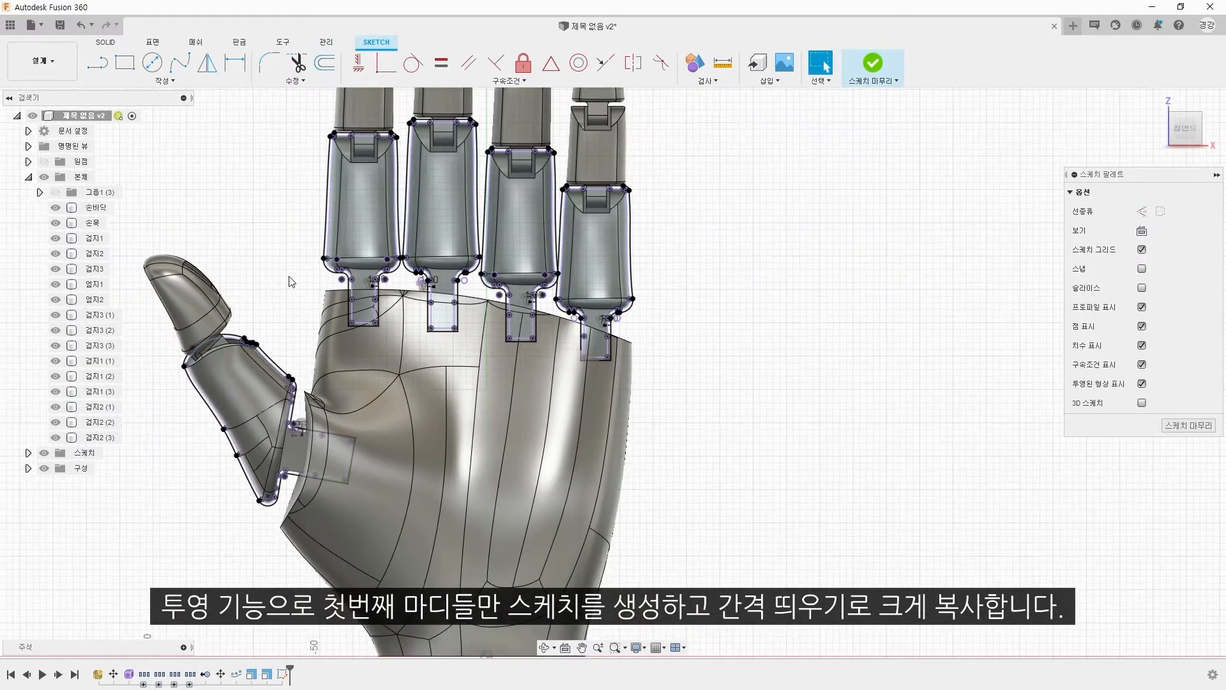
scroll(376, 236, "down", 1)
left_click(377, 231)
left_click(872, 62)
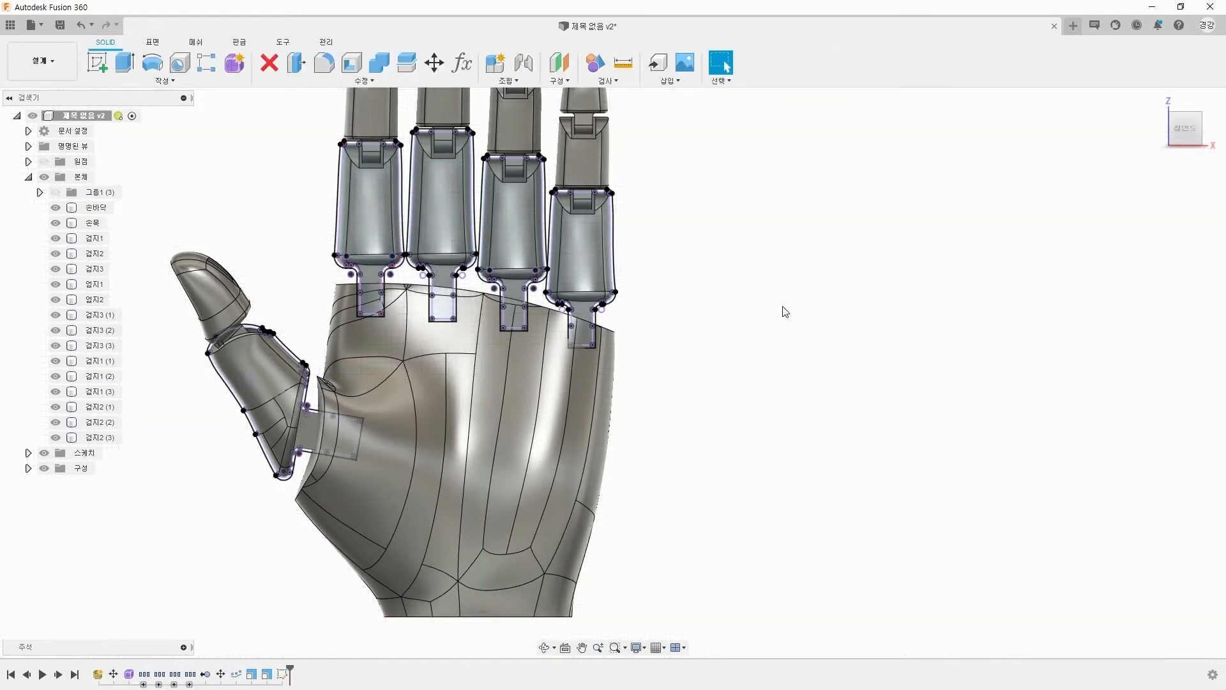
Step: Hide the first-segment bodies of the four fingers and the thumb so only their sketch outlines remain
left_click(54, 240)
middle_click_drag(357, 255, 562, 262, "shift")
left_click(358, 263)
left_click(304, 252, "ctrl")
left_click(246, 244, "ctrl")
right_click(245, 243)
left_click(235, 378)
middle_click_drag(447, 383, 495, 472, "shift")
scroll(495, 488, "up", 3)
right_click(501, 486)
left_click(491, 597)
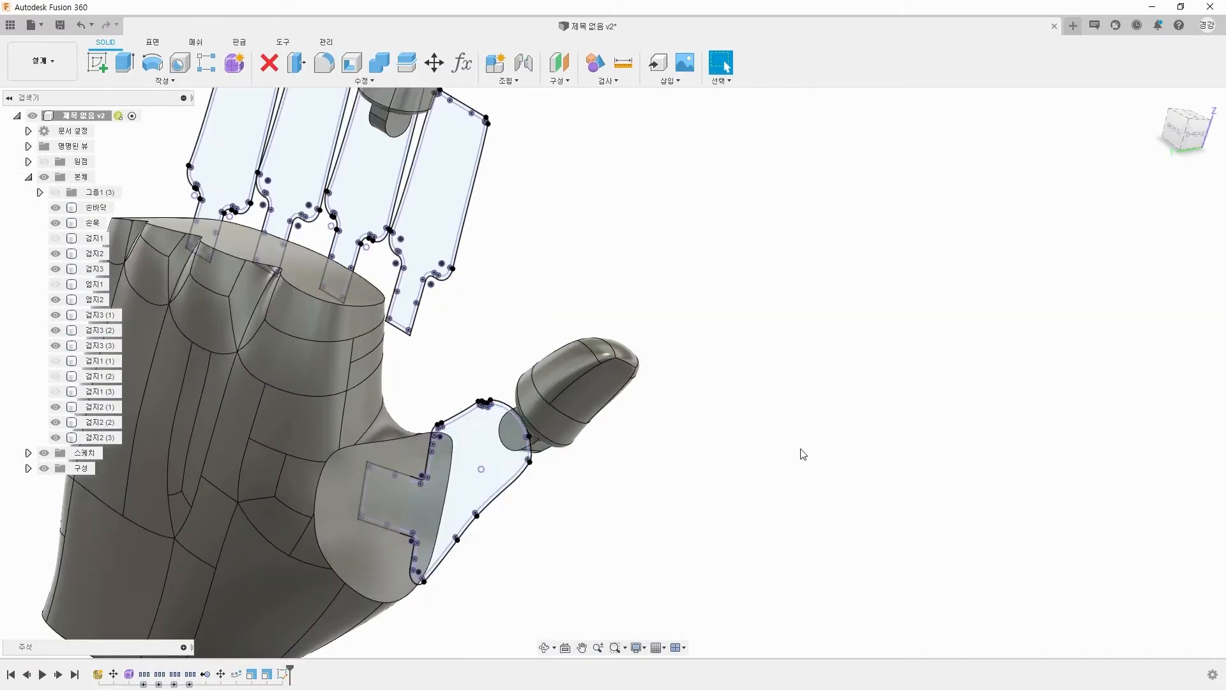
Step: Hide the second-segment bodies of the four fingers and the thumb's tip segment
middle_click_drag(802, 454, 884, 368, "shift")
left_click(761, 207)
left_click(687, 169, "ctrl")
left_click(608, 145, "ctrl")
right_click(402, 386)
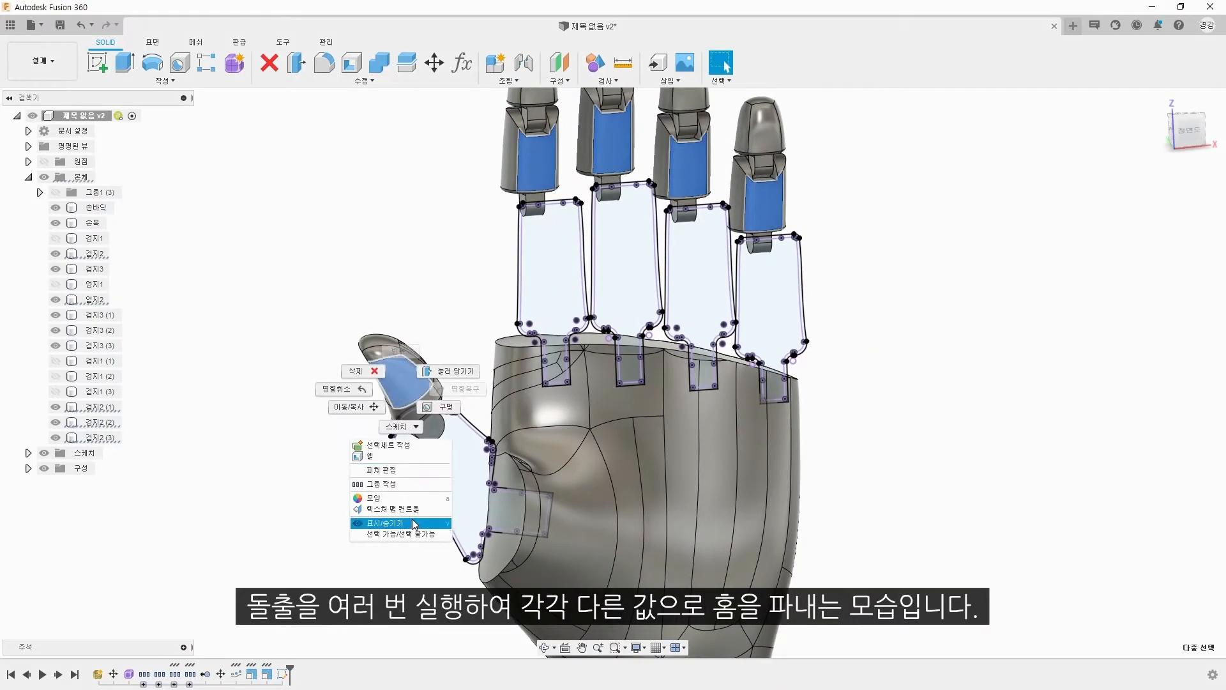
left_click(413, 522)
Step: Cut the joint slots into the palm by extruding each offset finger and thumb outline separately, with 28 mm for the ring finger
key("e")
scroll(533, 344, "up", 4)
left_click(611, 384)
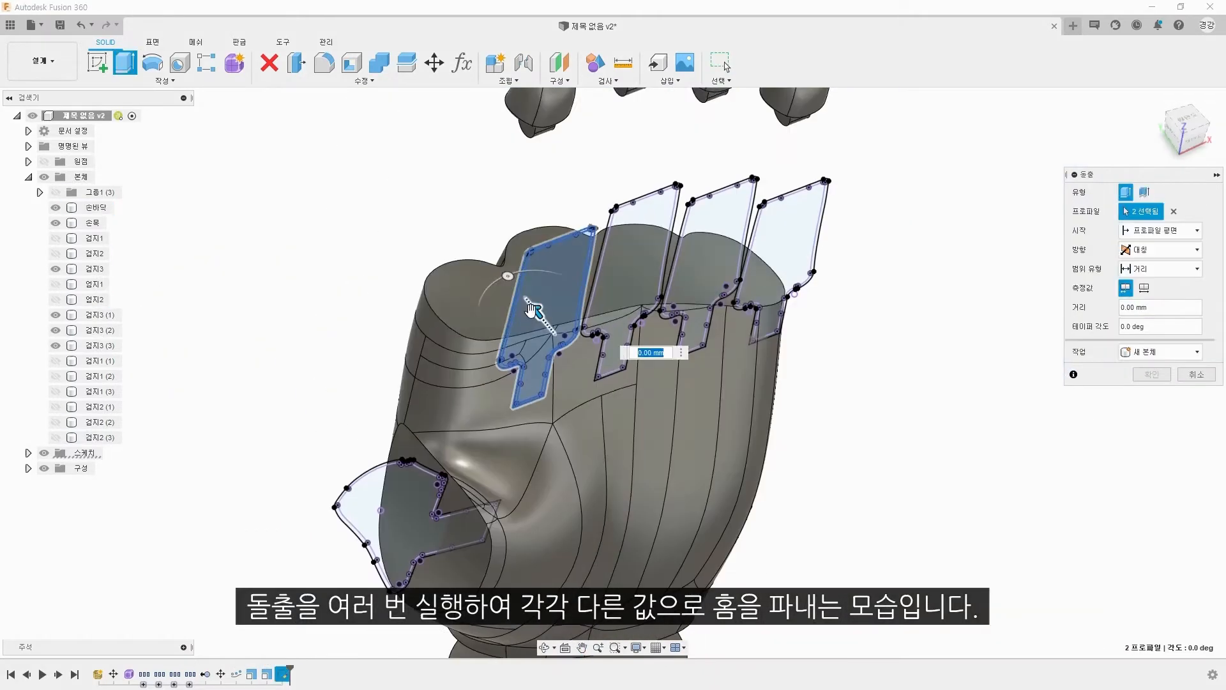
left_click_drag(549, 300, 483, 228)
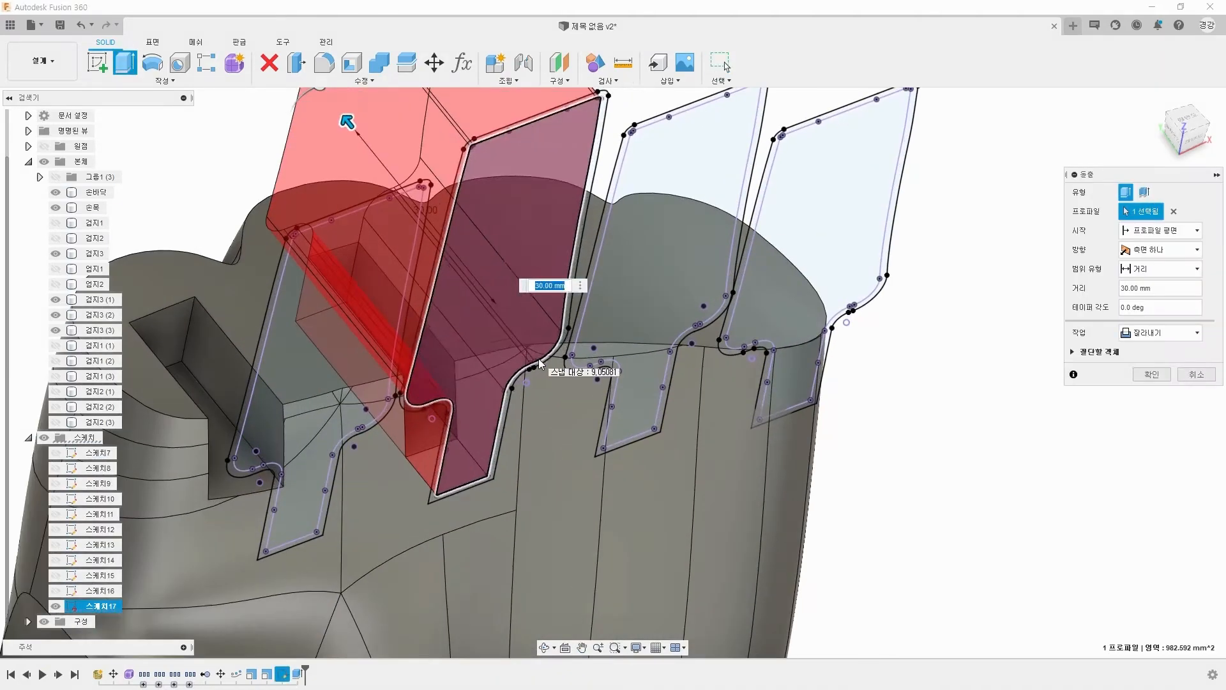
type("28")
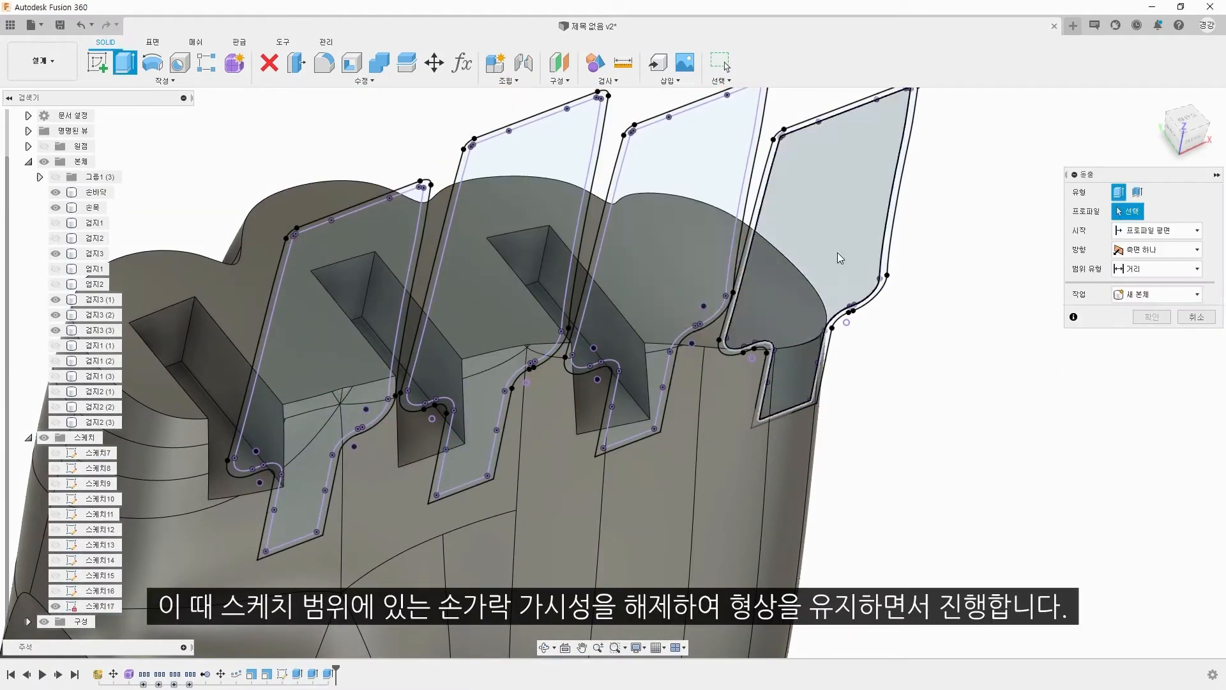
type("2")
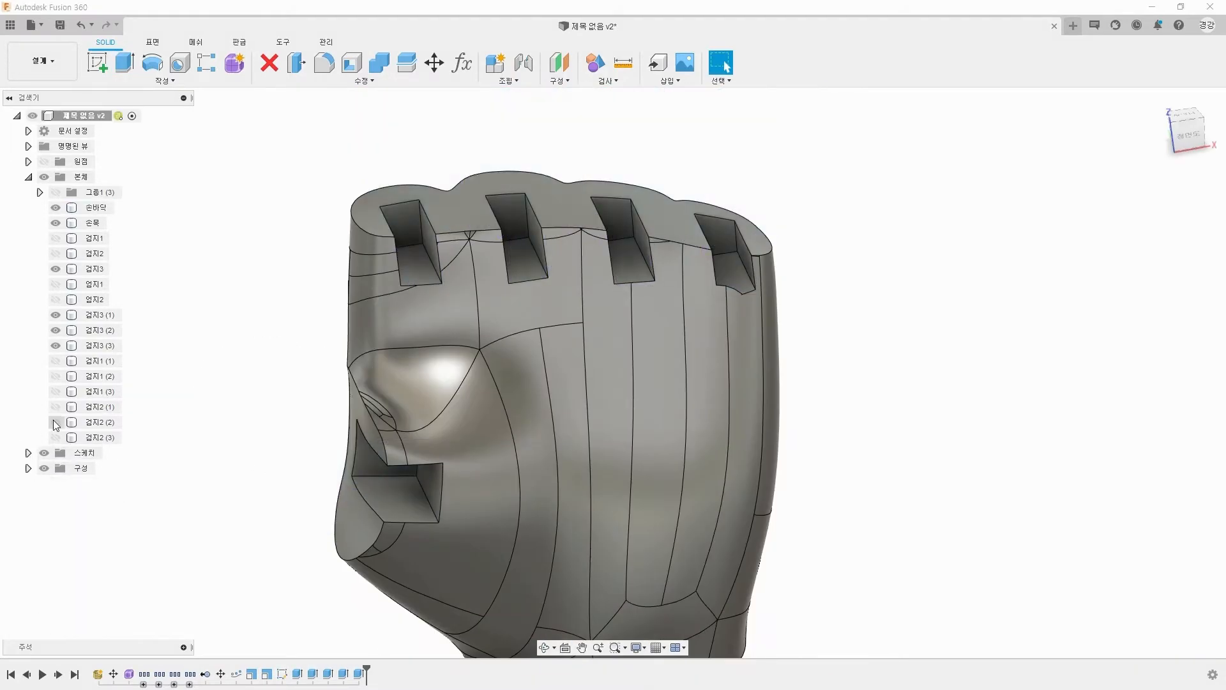
Step: Show the hidden finger and thumb segments again and move them slightly away from the palm to widen the joint gaps
left_click(55, 238)
left_click(56, 253)
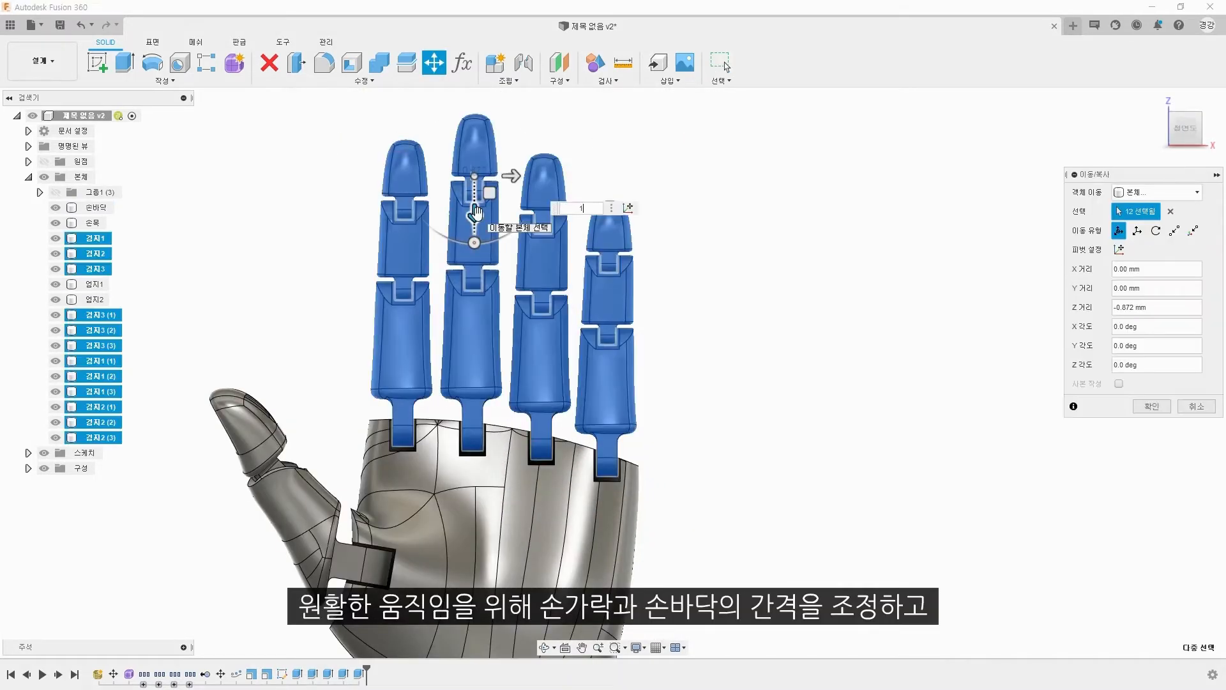
key("Return")
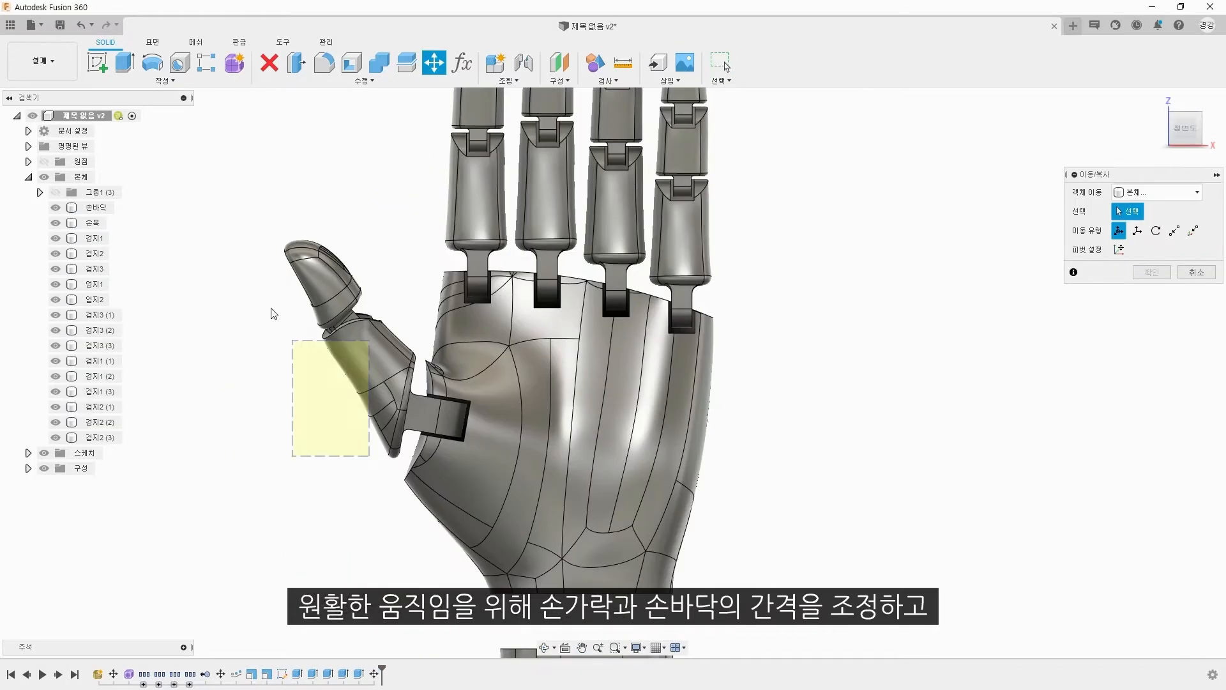
left_click_drag(274, 309, 281, 300)
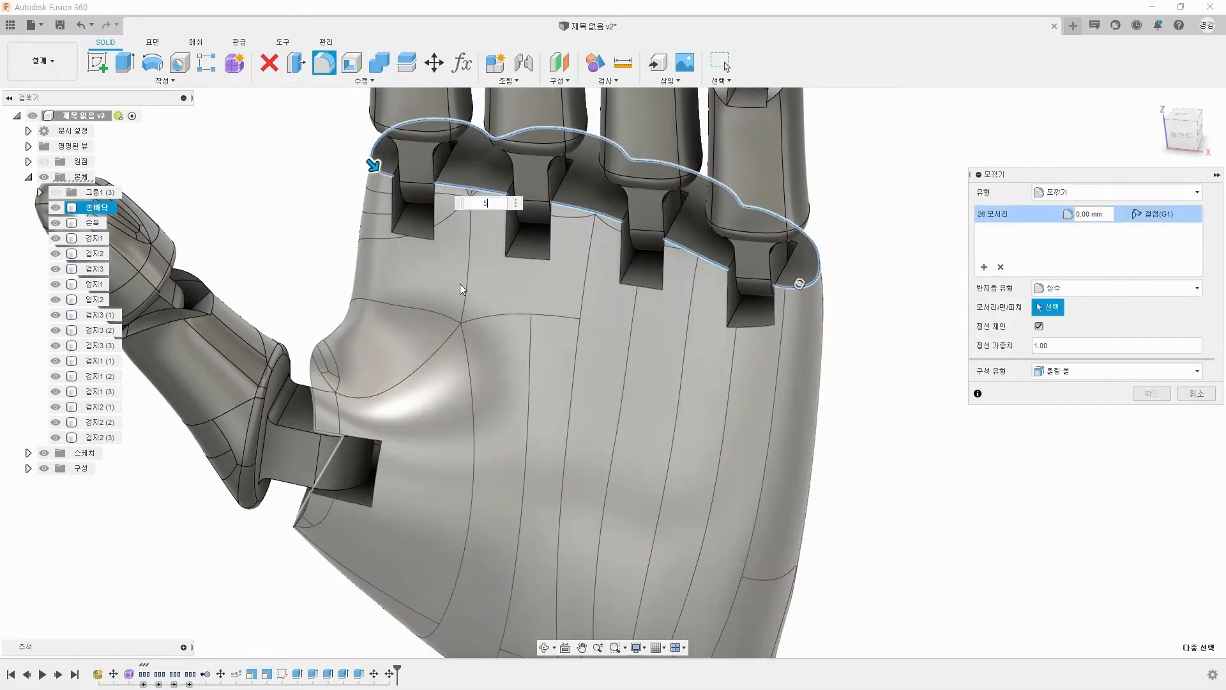
Step: Fillet the palm's upper edge loop around the finger slots with a 5 mm radius
middle_click_drag(798, 287, 886, 283, "shift")
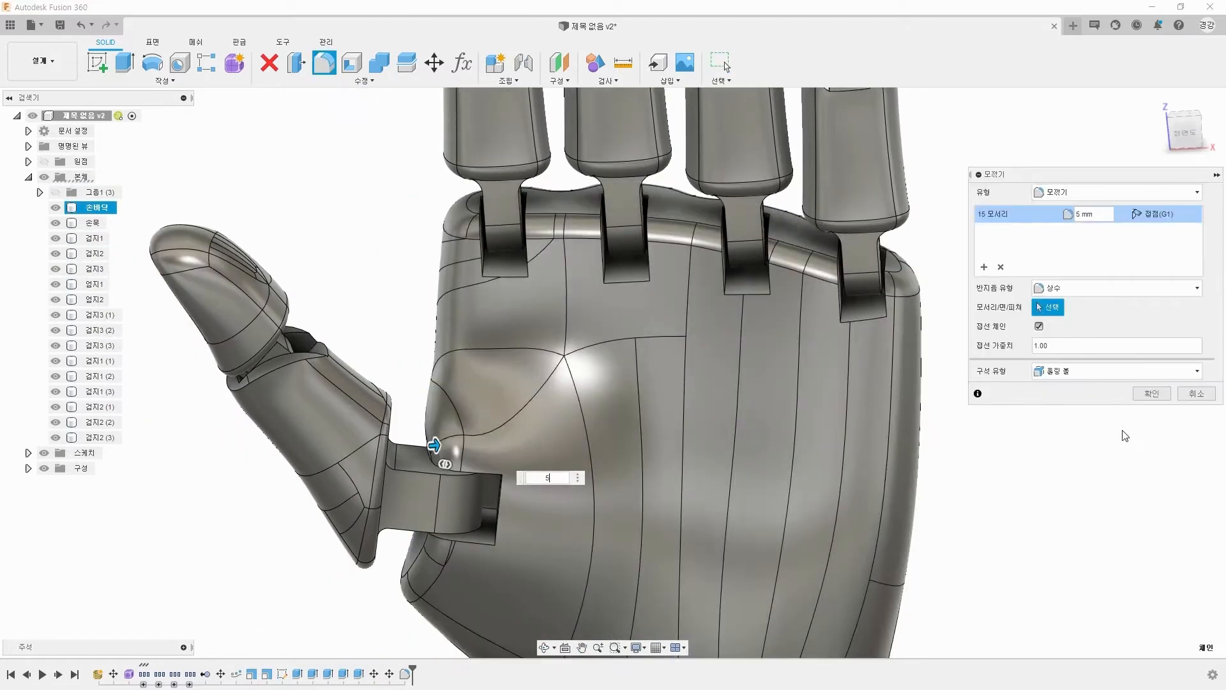
left_click(1152, 397)
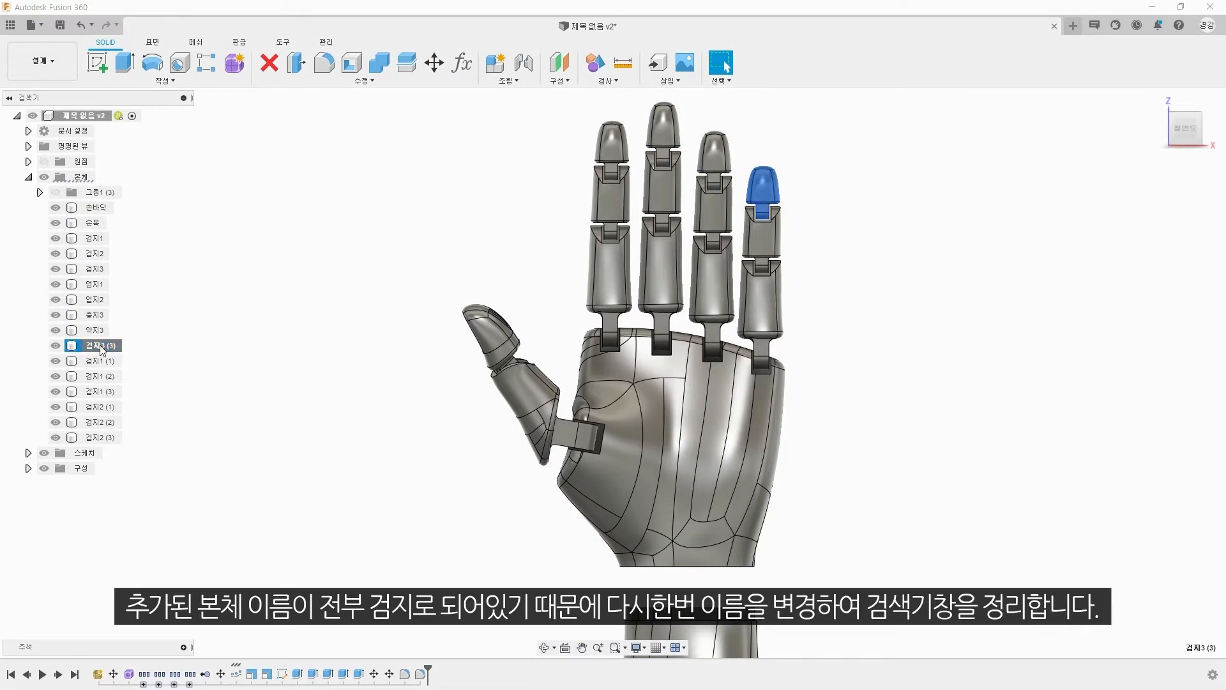
Step: Rename the copied first-segment bodies of the middle, ring and little fingers as 중지1, 약지1 and 소지1
left_click(103, 361)
double_click(107, 377)
type("약지1")
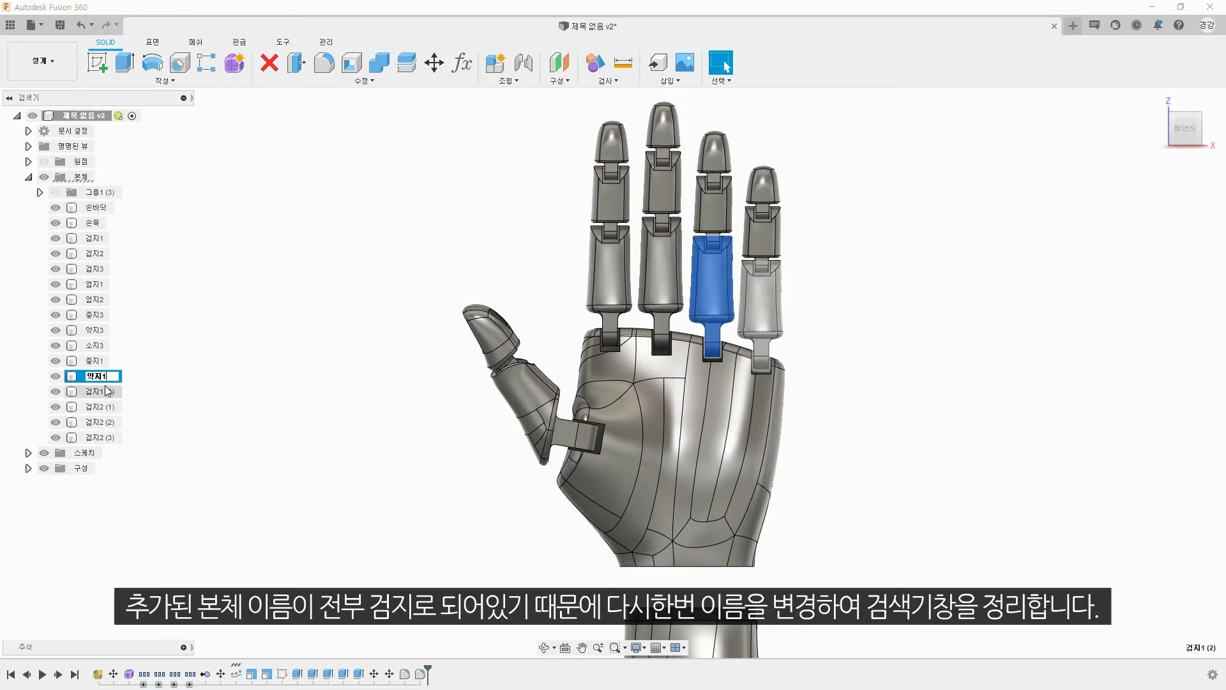
double_click(107, 392)
type("소지1")
Step: Rename the copied second-segment bodies of the middle, ring and little fingers as 중지2, 약지2 and 소지2
double_click(110, 408)
type("중지2")
key("Return")
left_click(110, 422)
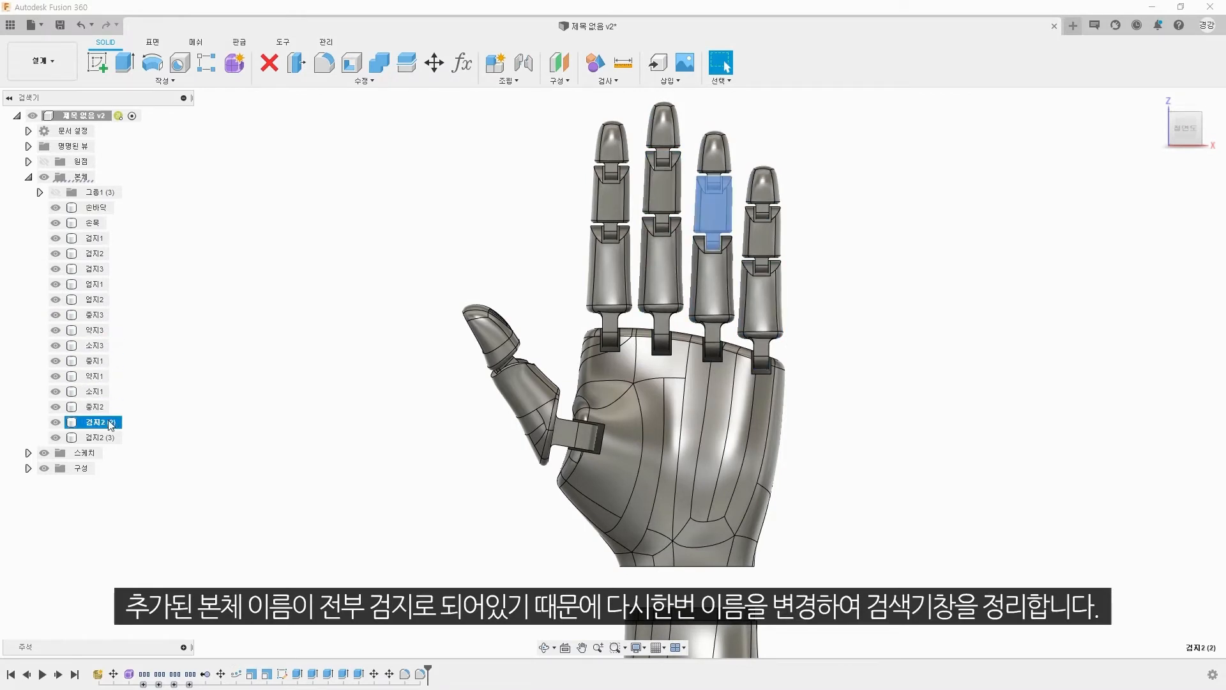
type("약지2")
double_click(102, 437)
type("소지2")
key("Return")
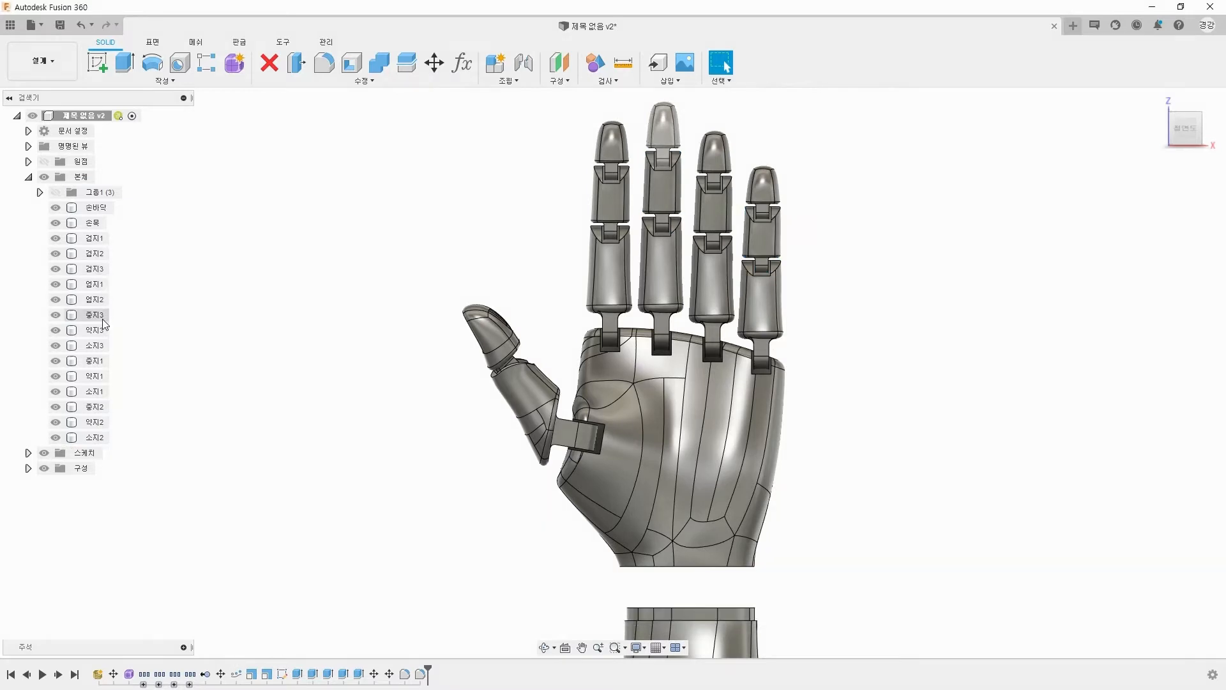
Step: Reorder the bodies in the browser so the 중지, 약지 and 소지 segments are each grouped in numerical order
left_click_drag(103, 327, 102, 325)
left_click_drag(101, 390, 102, 354)
left_click_drag(102, 421, 103, 370)
left_click_drag(103, 421, 103, 400)
left_click(96, 207)
left_click(96, 437, "shift")
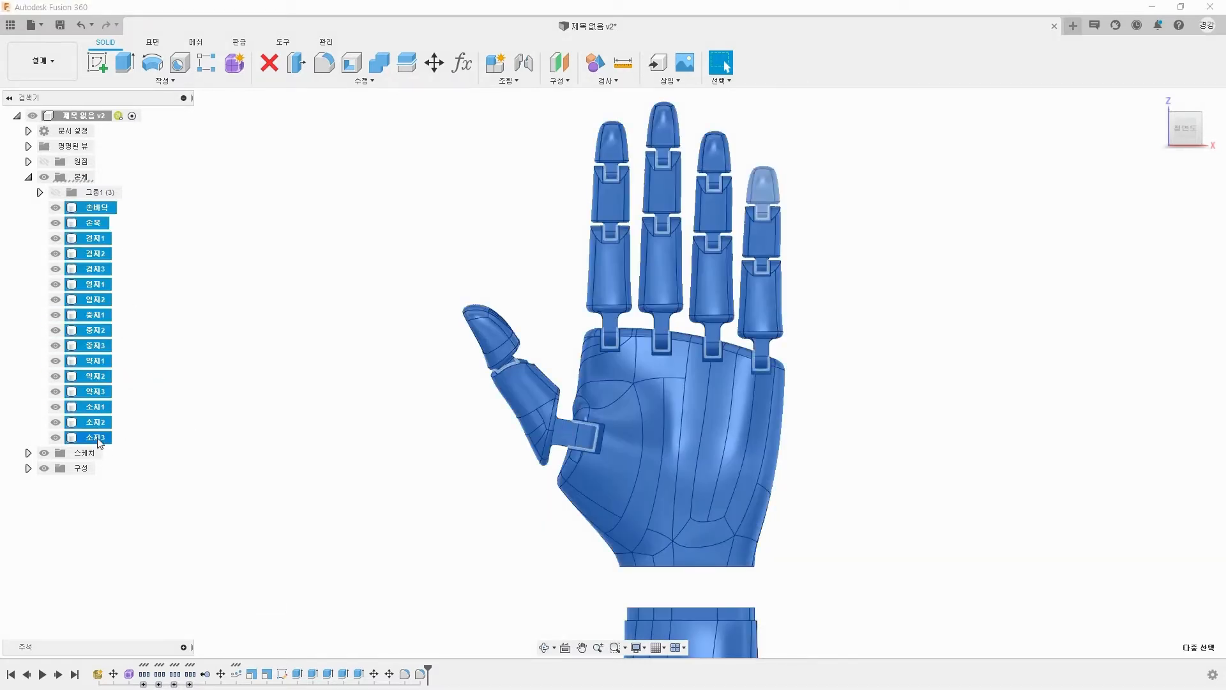
left_click(200, 472)
Step: Create a sphere as a new body on the front plane, beside the gap between the palm and the wrist
left_click(191, 82)
left_click(161, 295)
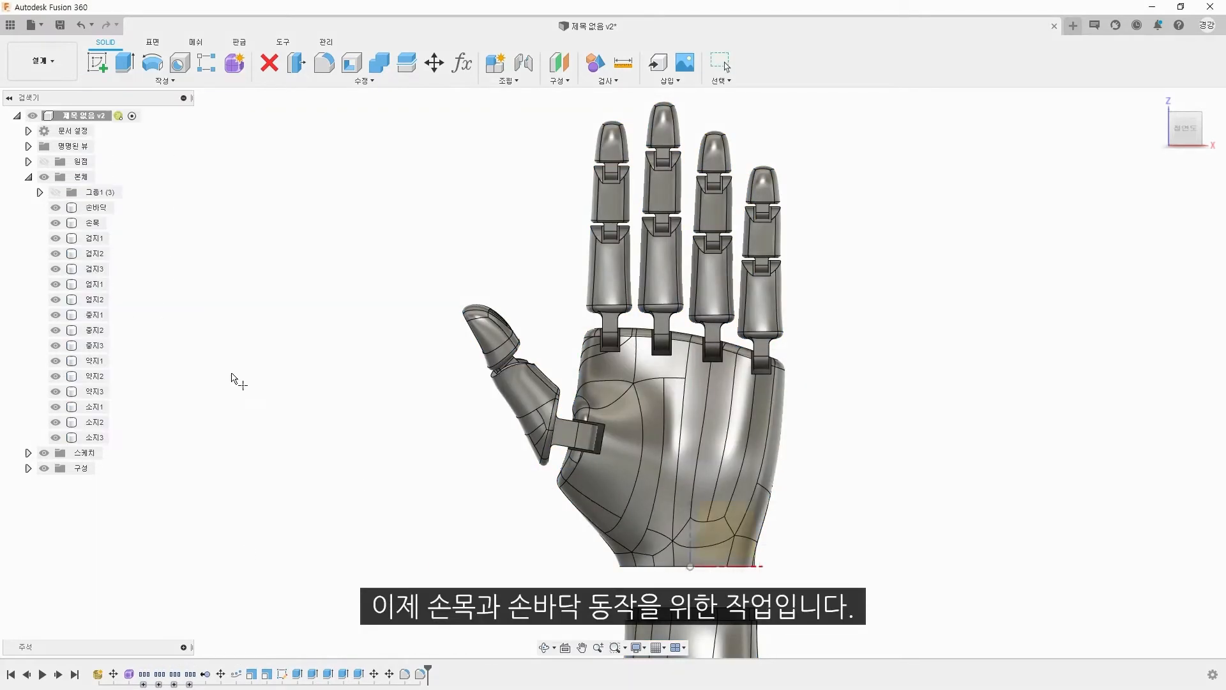
middle_click_drag(460, 552, 345, 329)
scroll(344, 328, "down", 2)
left_click(554, 271)
scroll(534, 338, "up", 2)
left_click(356, 317)
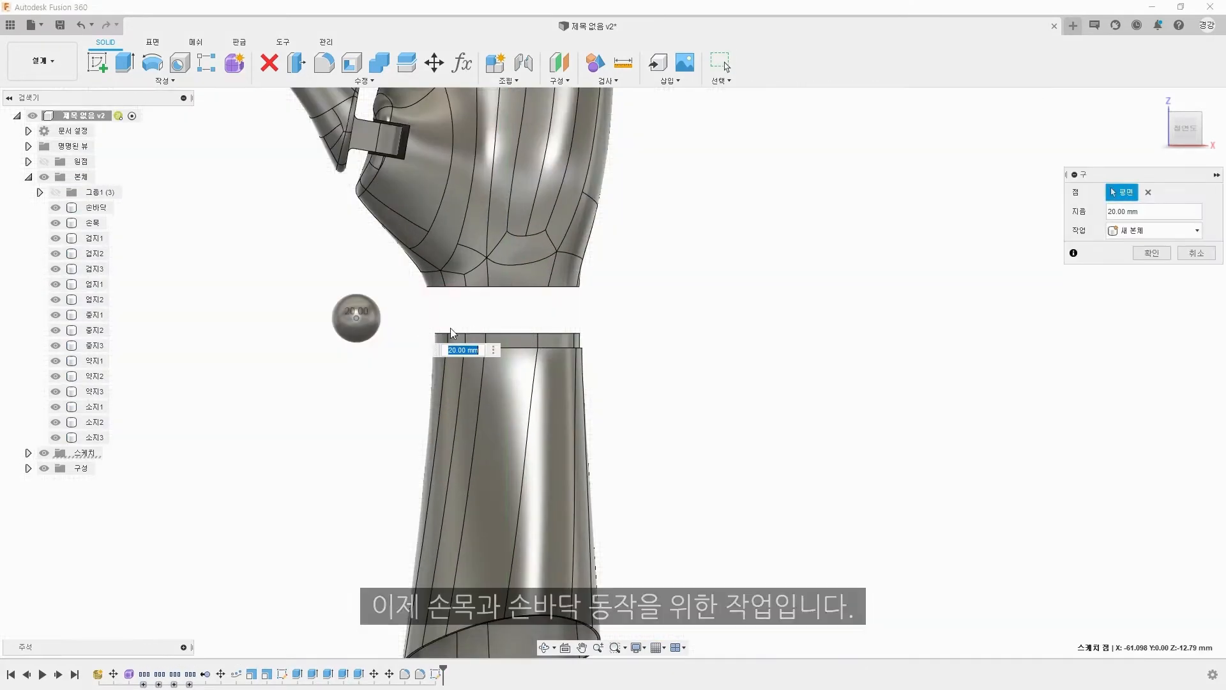
key("Return")
Step: Move the sphere sideways into the gap between palm and wrist and raise it about 4.4 mm
left_click(357, 317)
key("m")
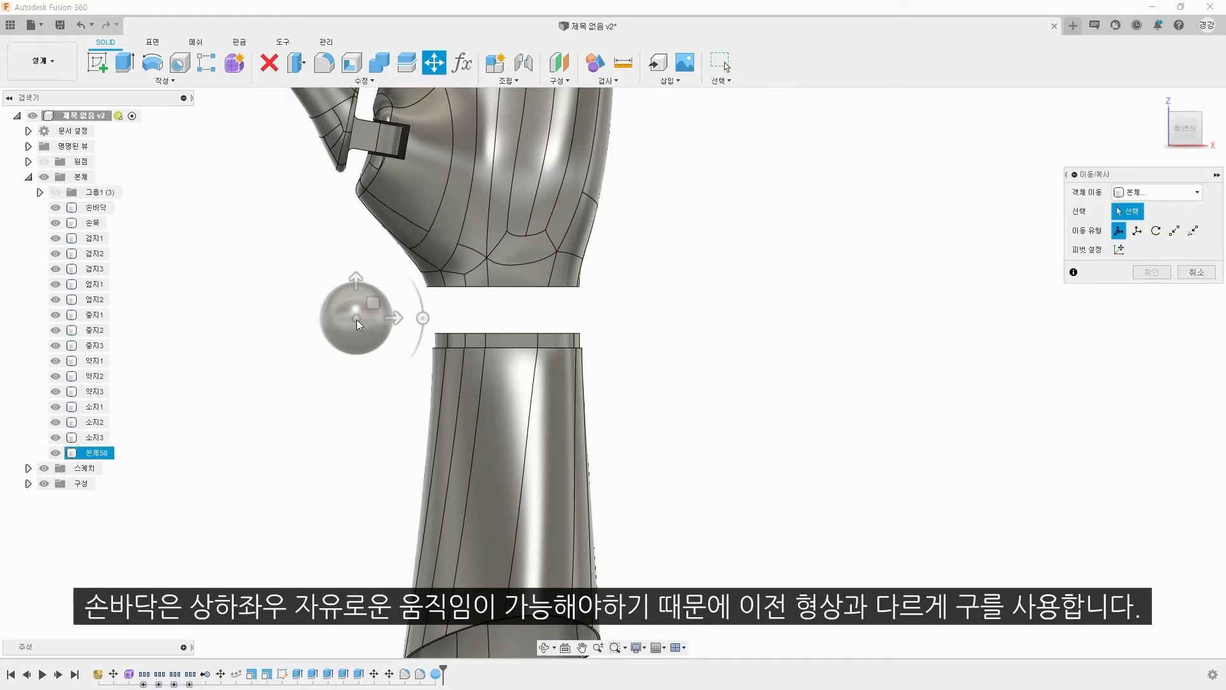
left_click_drag(388, 327, 542, 327)
left_click_drag(515, 281, 515, 270)
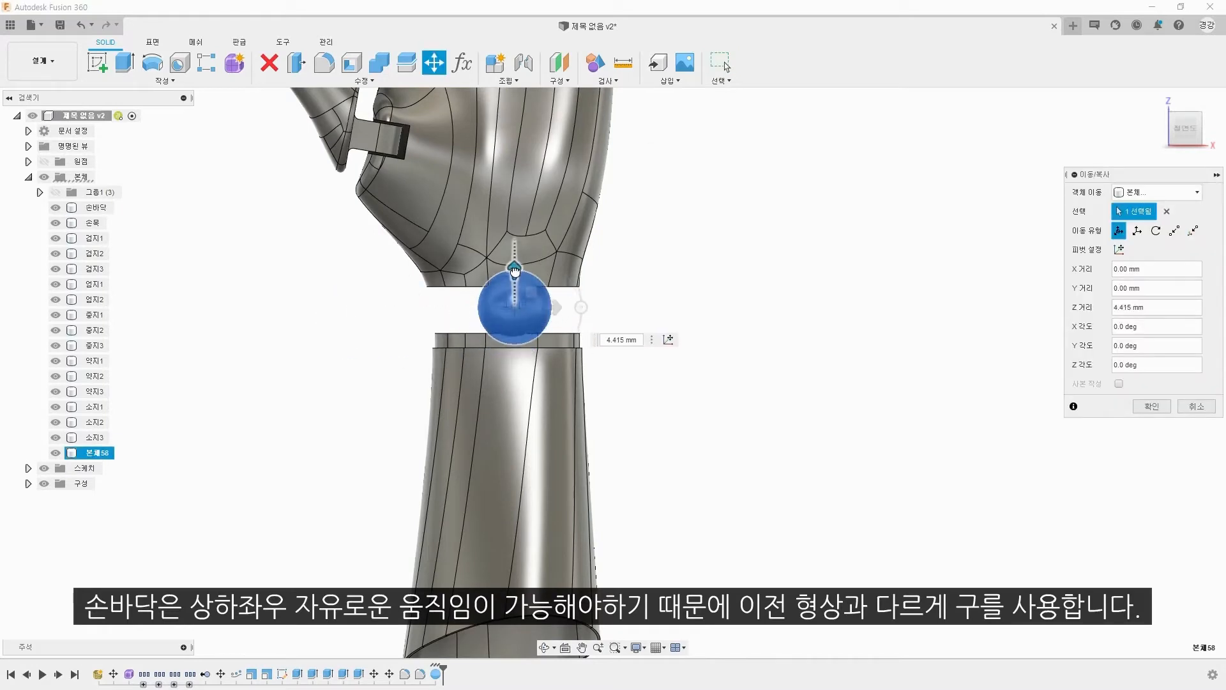
Step: Shift the sphere about 12.2 mm along Y to centre it in the wrist's thickness, and apply the move
middle_click_drag(803, 290, 843, 250, "shift")
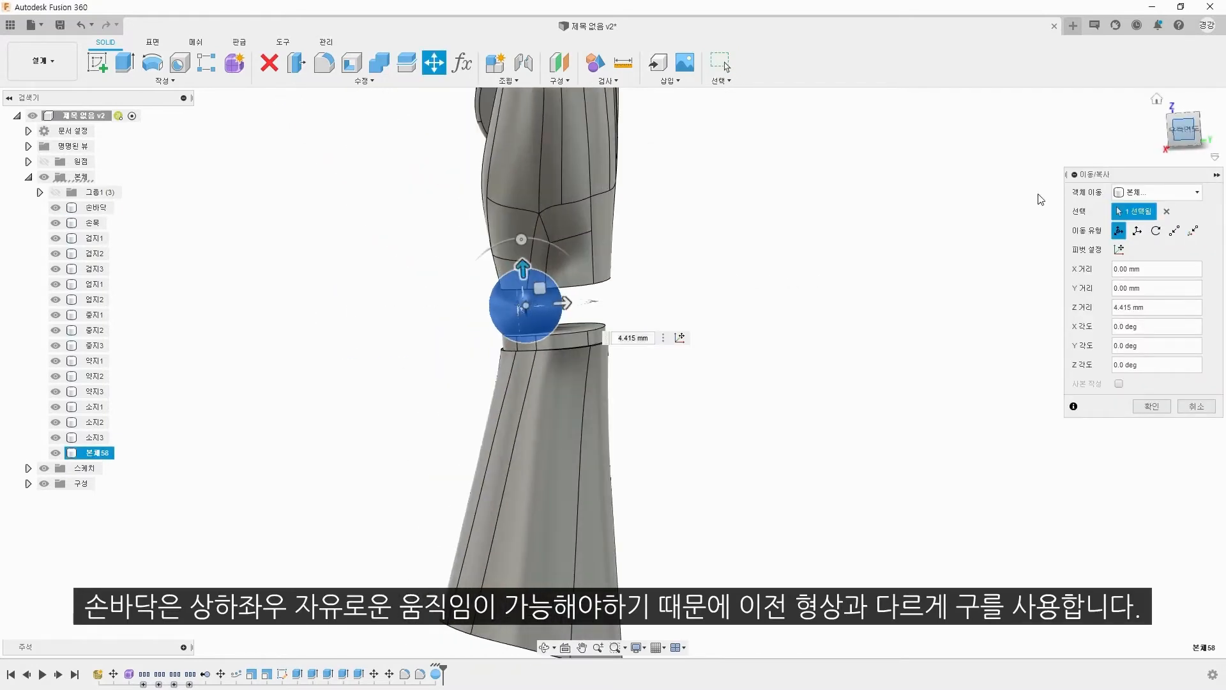
left_click_drag(501, 339, 531, 339)
middle_click_drag(547, 386, 678, 427, "shift")
left_click(1185, 129)
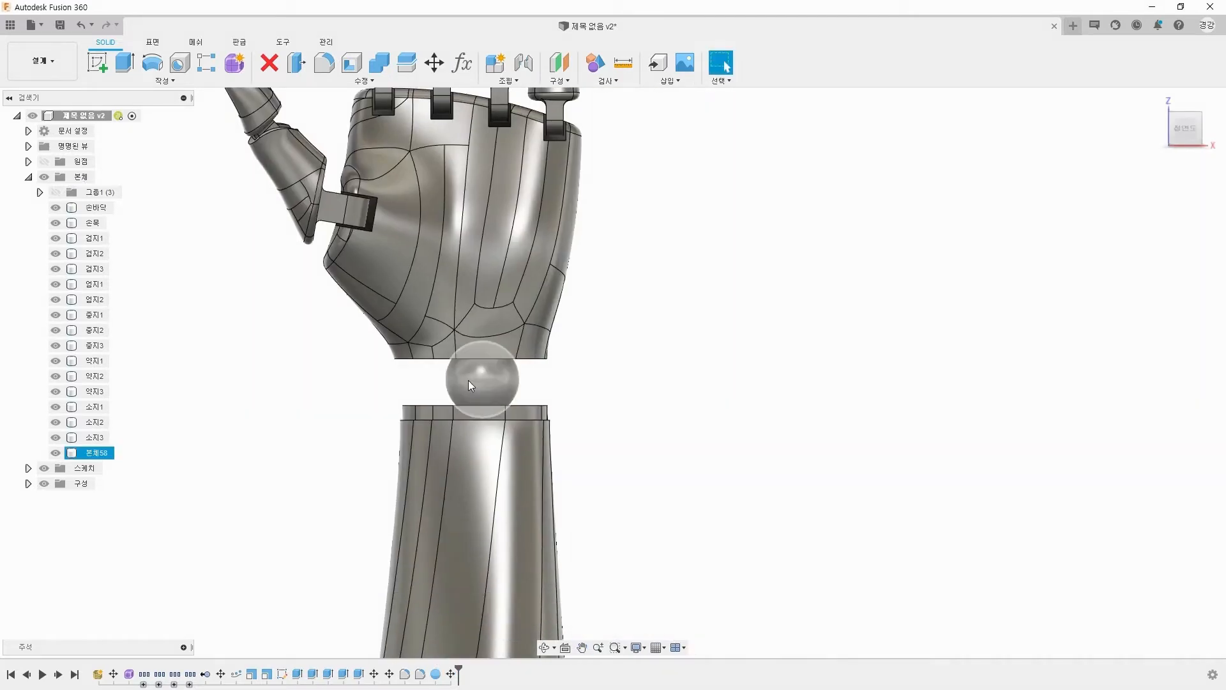
left_click(478, 377)
key("m")
key("Return")
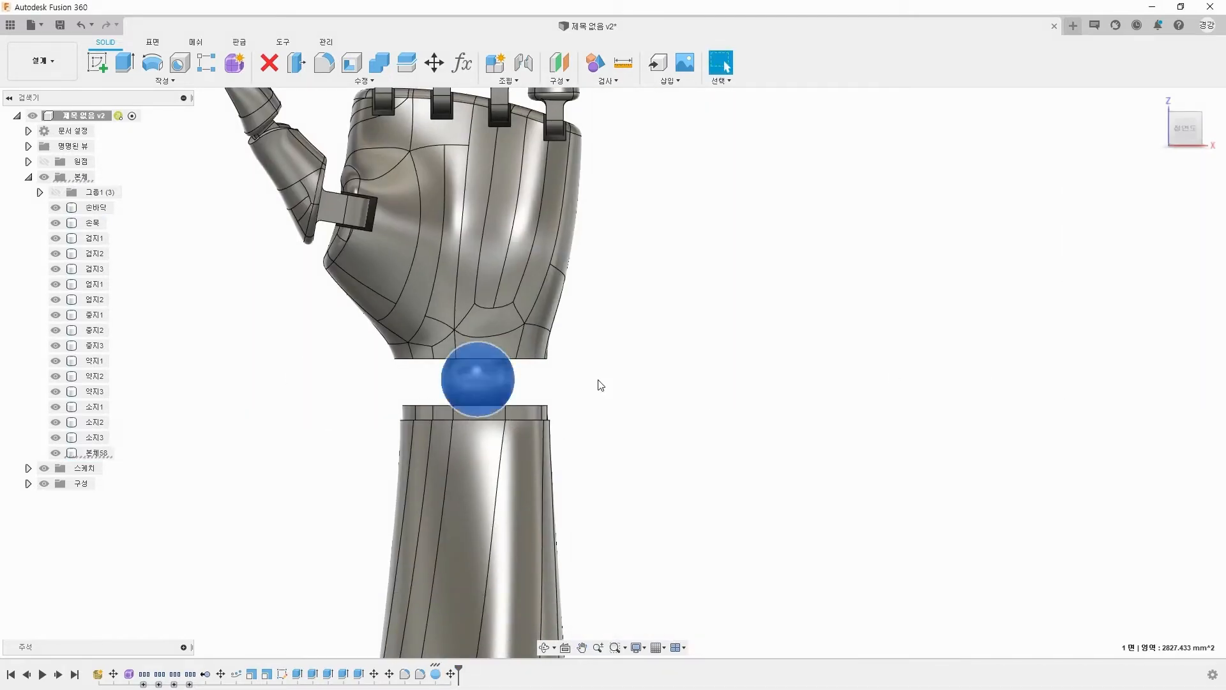
left_click(613, 385)
left_click(96, 452)
key("ctrl+c")
key("ctrl+v")
left_click(1139, 405)
key("ctrl+z")
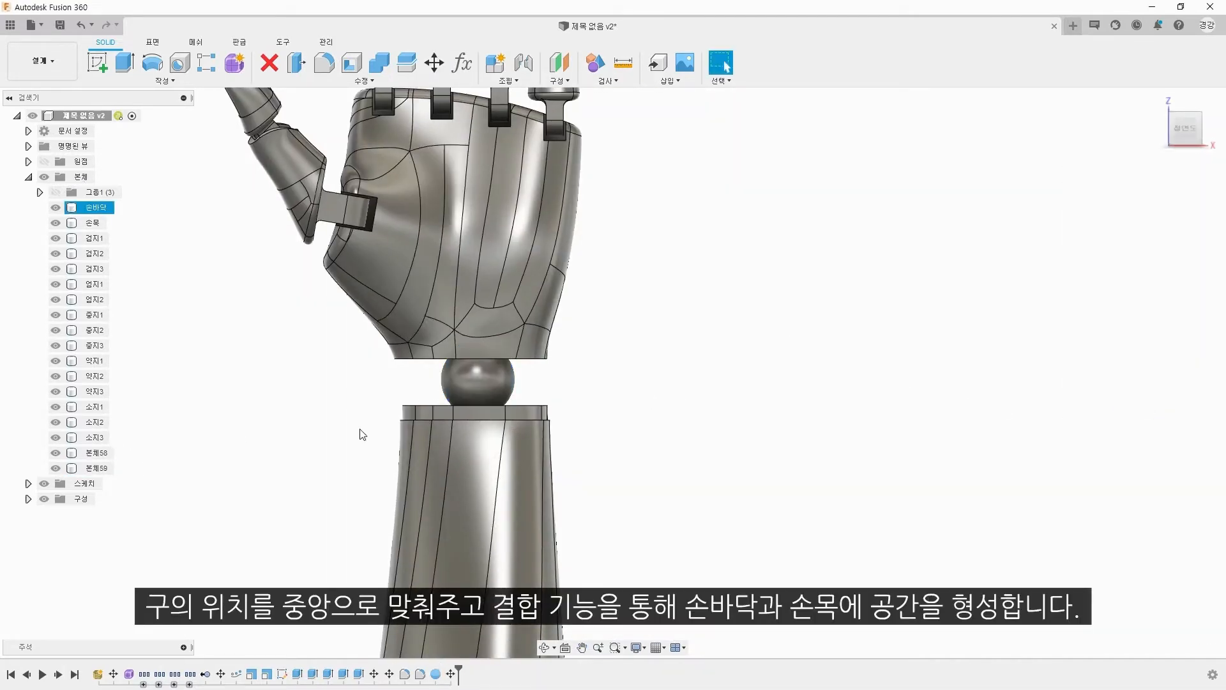
key("ctrl+z")
Step: Nudge the sphere slightly along X so it sits centred between the palm and the wrist
left_click(481, 389)
key("m")
left_click_drag(493, 417, 478, 416)
key("Return")
Step: Combine with the Cut operation, using the palm as target and the sphere as tool, and keep the tool body
left_click(365, 81)
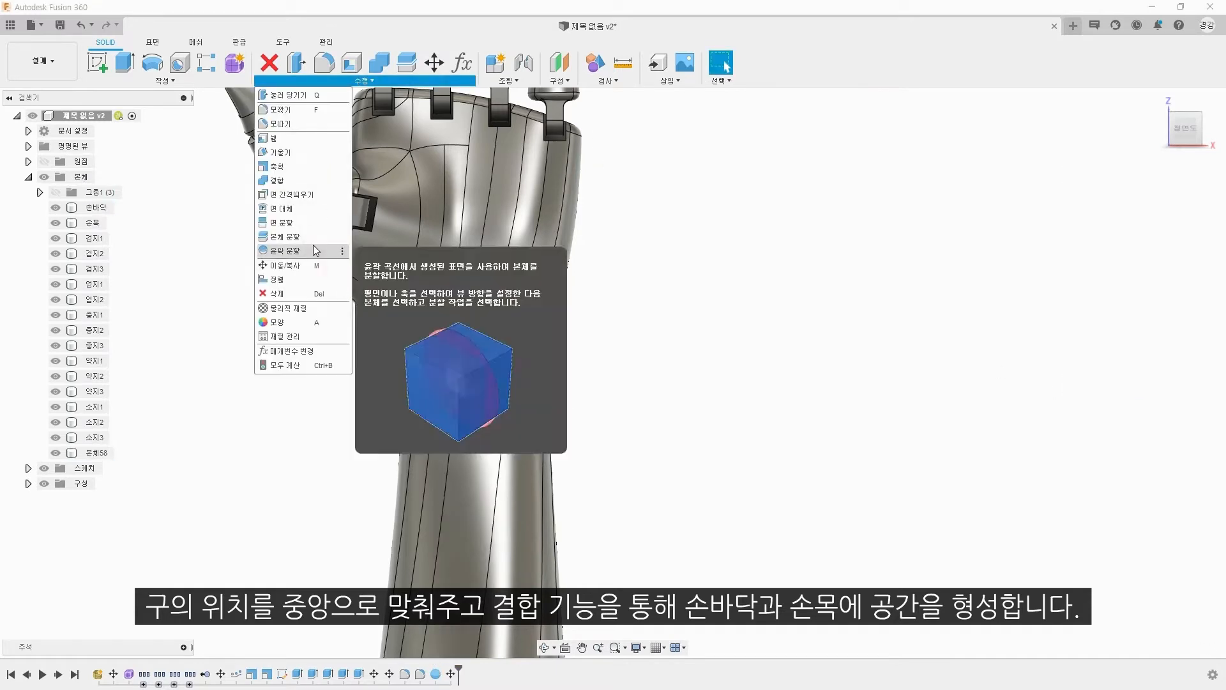
left_click(278, 180)
left_click(485, 325)
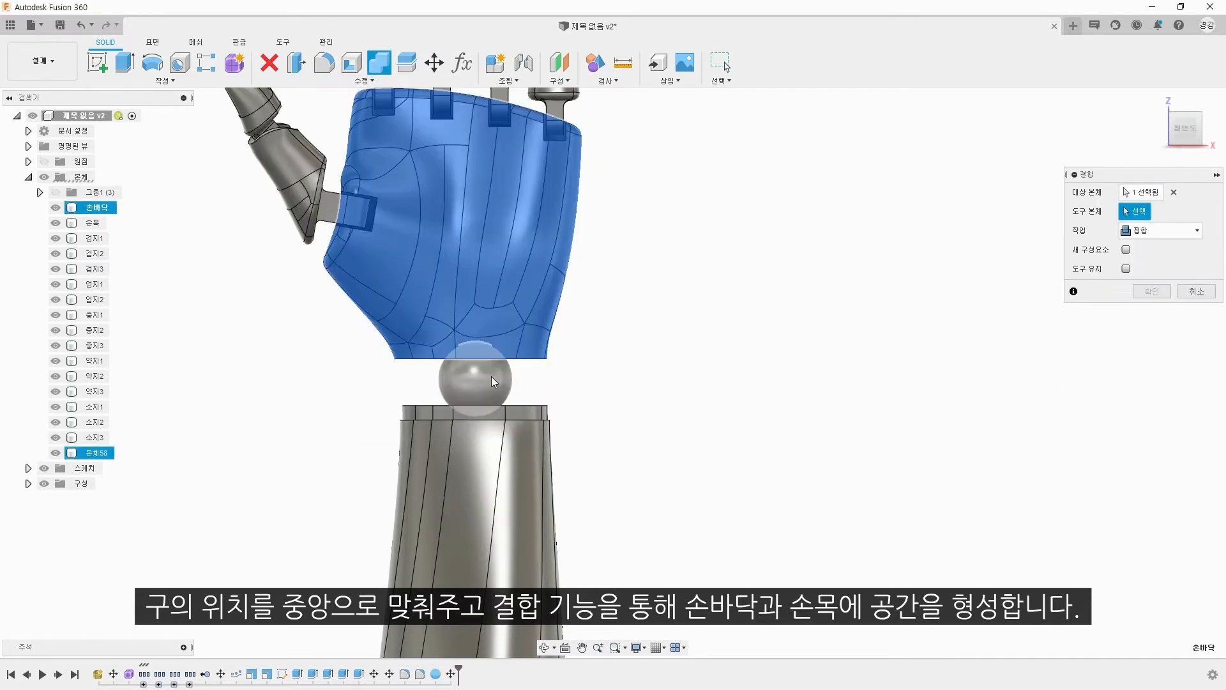
left_click(494, 381)
left_click(1161, 229)
left_click(1143, 257)
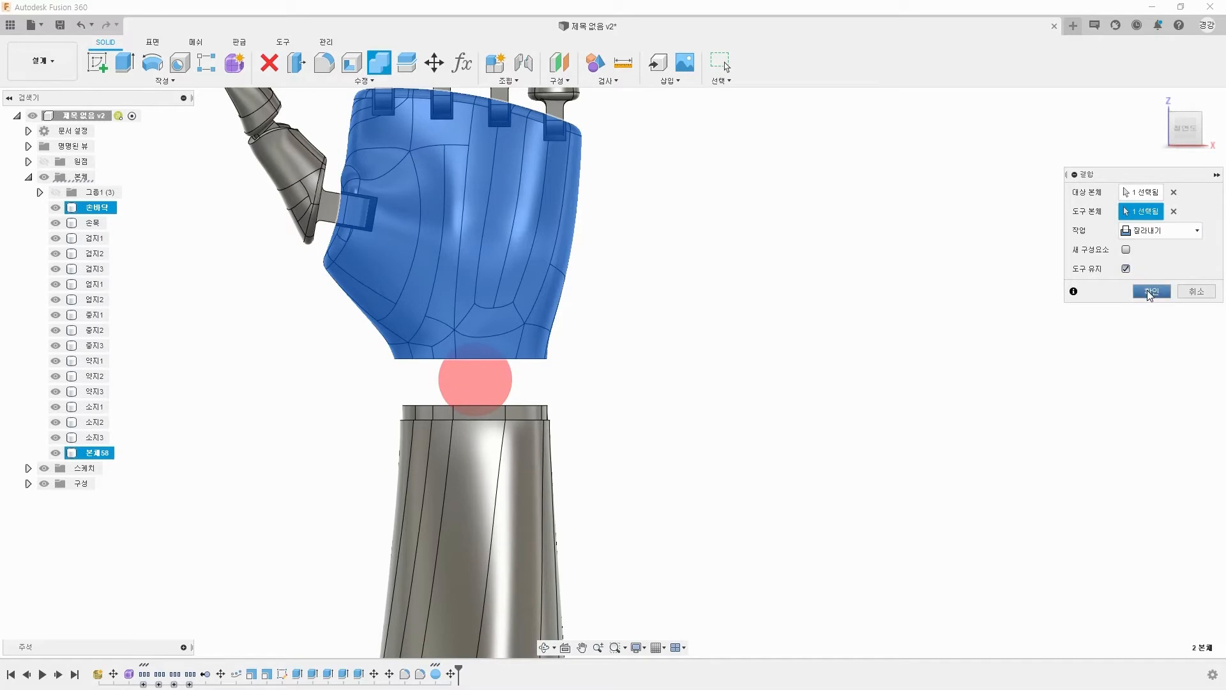
left_click(1148, 295)
Step: Repeat the Combine cut with the wrist as target and the sphere as the kept tool body
right_click(733, 344)
left_click(736, 308)
left_click(505, 440)
left_click(493, 394)
left_click(1149, 292)
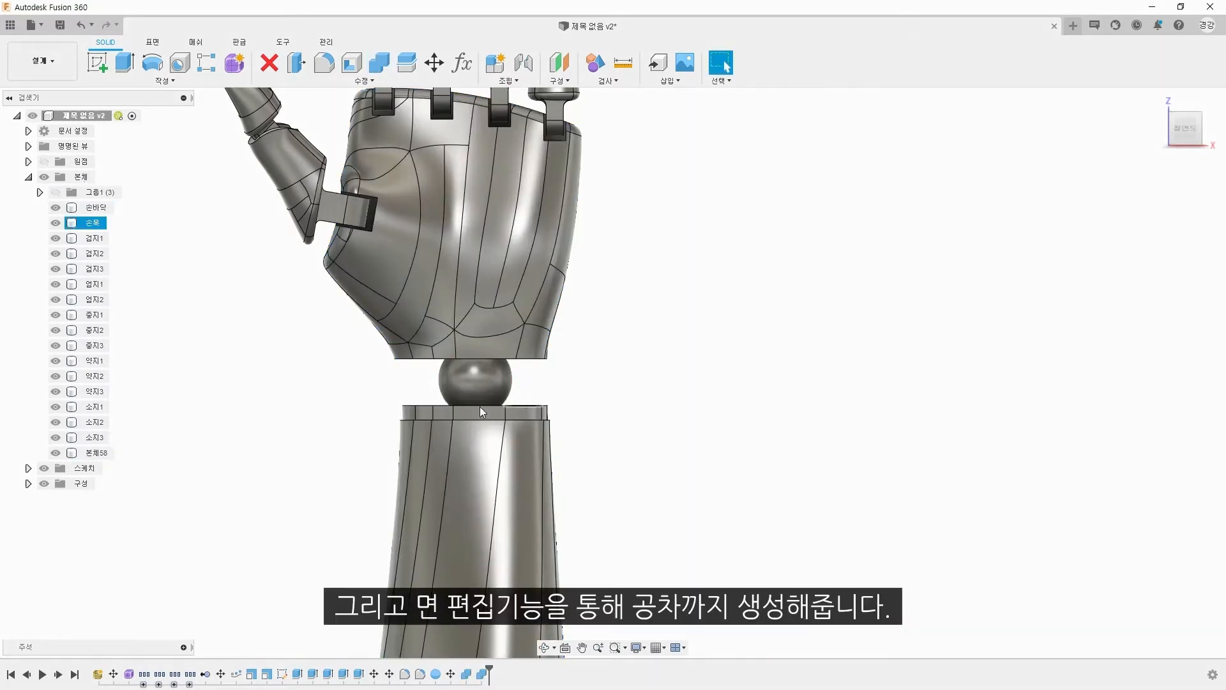
Step: Hide the sphere, offset the spherical socket faces in the palm and wrist by -1 mm, and show the sphere again
left_click(56, 452)
middle_click_drag(320, 438, 397, 361, "shift")
scroll(399, 361, "up", 3)
key("q")
scroll(577, 361, "up", 2)
left_click(469, 399)
middle_click_drag(473, 409, 484, 547, "shift")
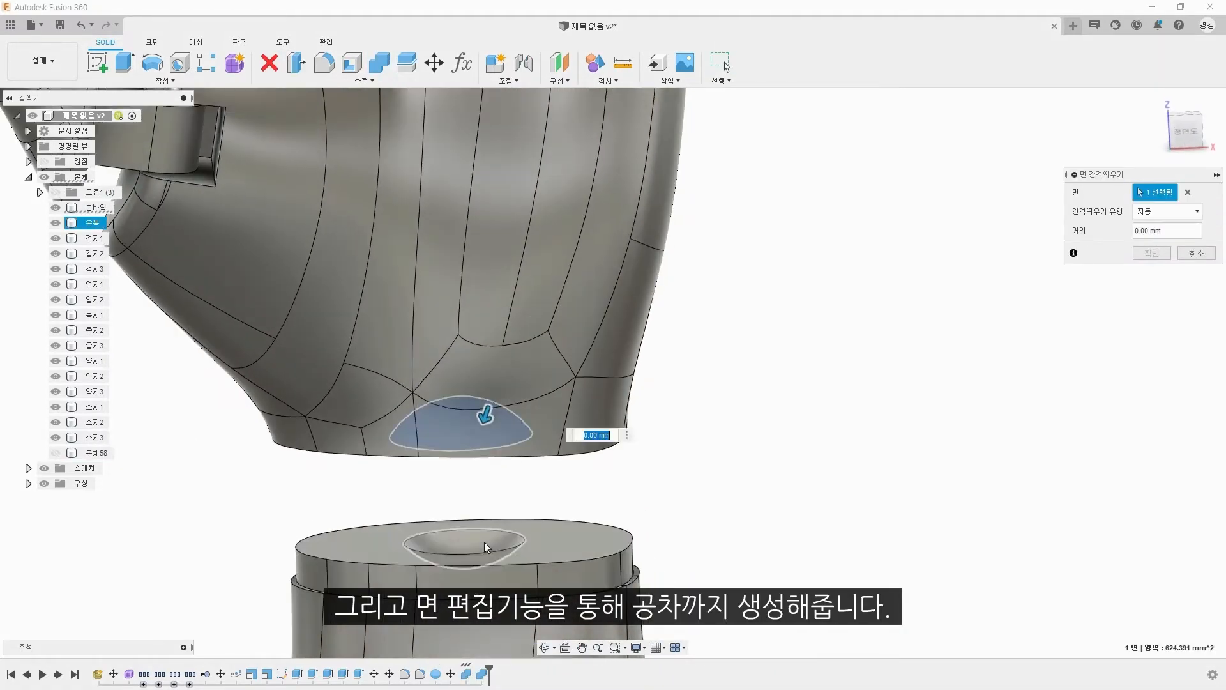
left_click(484, 547)
type("-1")
key("Return")
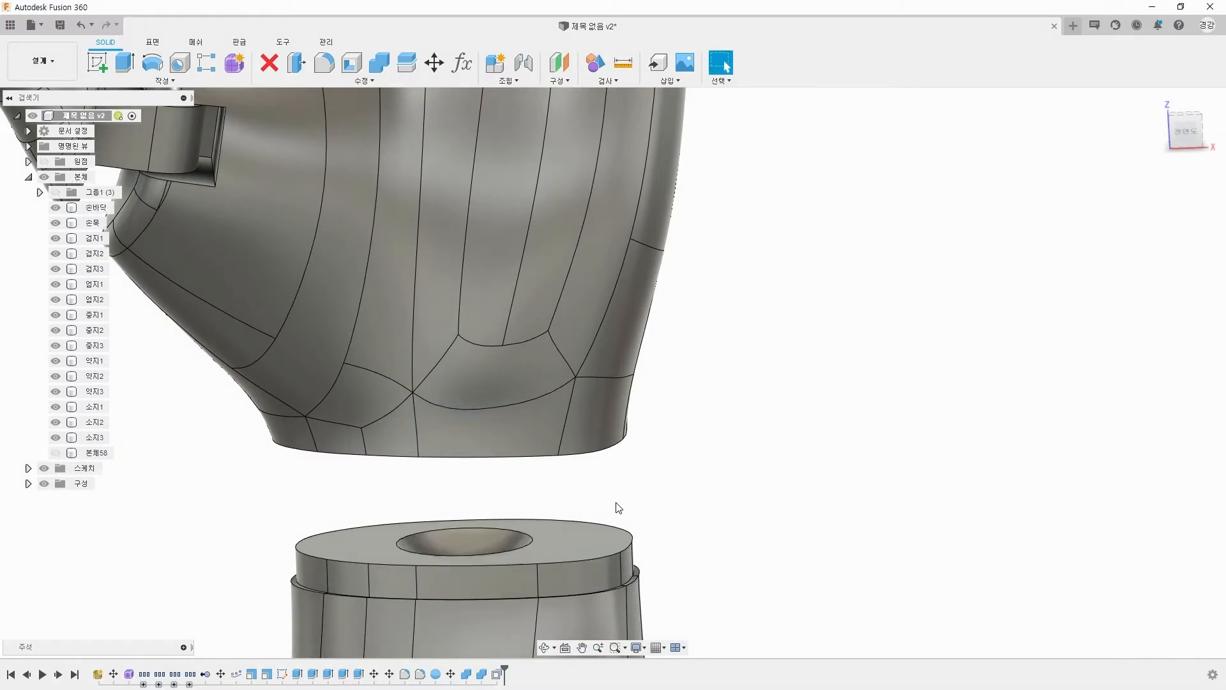
left_click(55, 453)
left_click(1154, 97)
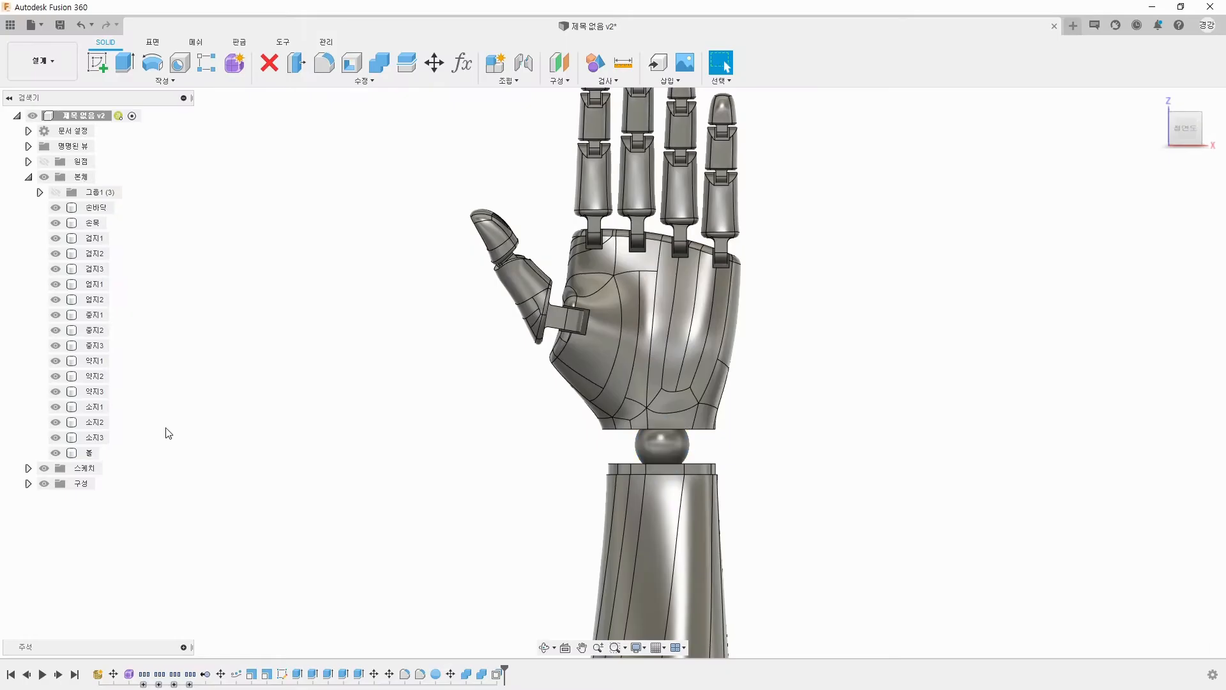
Step: Create components from all the hand bodies, from the palm (손바닥) through the ball (볼)
left_click(96, 207)
left_click(91, 453, "shift")
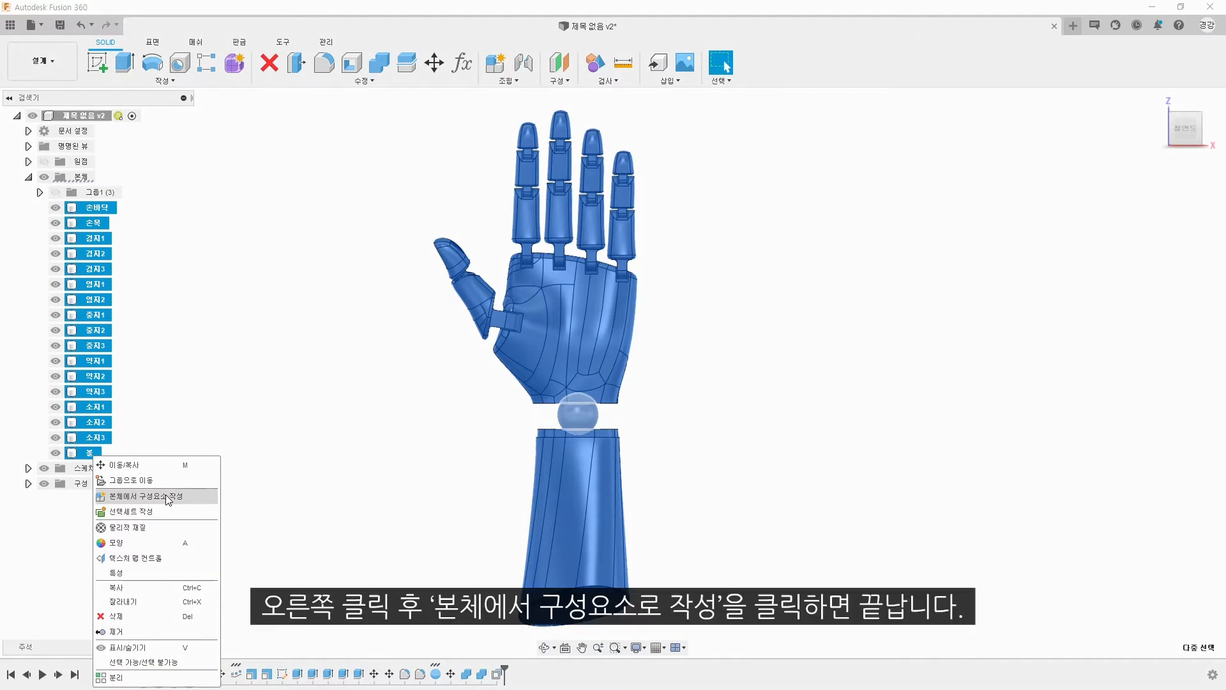
left_click(168, 497)
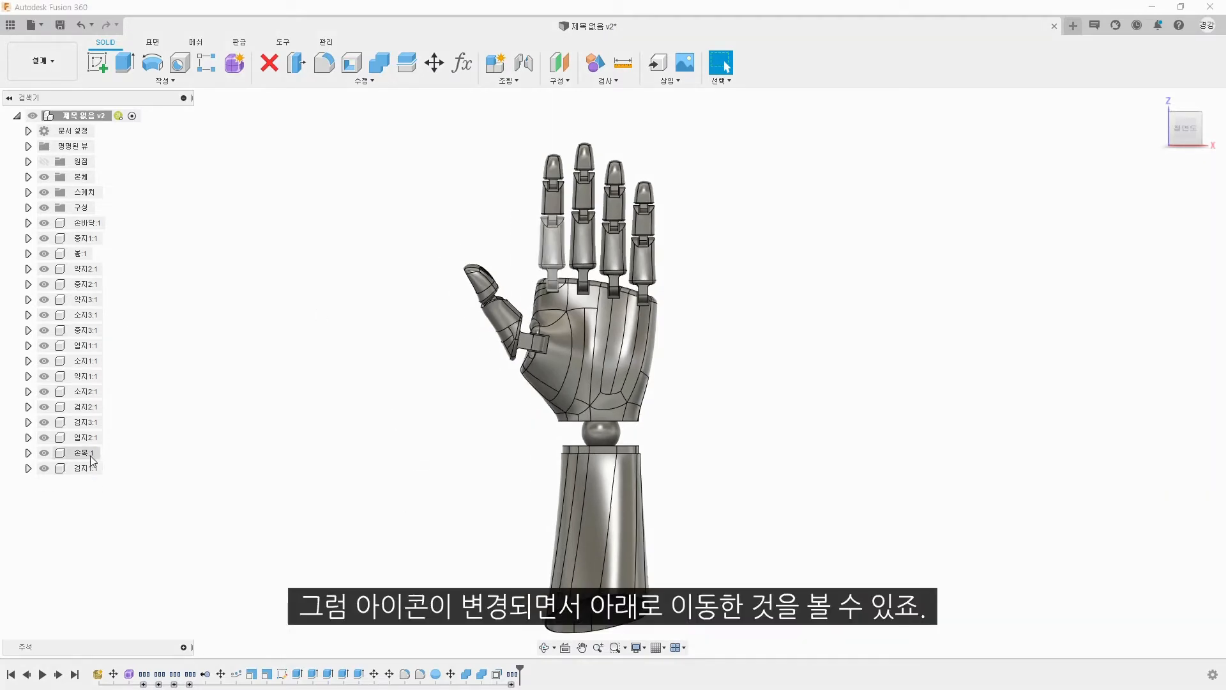
Step: Nest the remaining segment components of each finger and the thumb inside that digit's first-segment component
left_click_drag(88, 408, 90, 468)
left_click_drag(89, 407, 88, 377)
left_click_drag(92, 279, 92, 238)
Step: Create a sub-component from the first-segment body inside the middle finger component 중지1
left_click(28, 238)
right_click(39, 272)
left_click(151, 326)
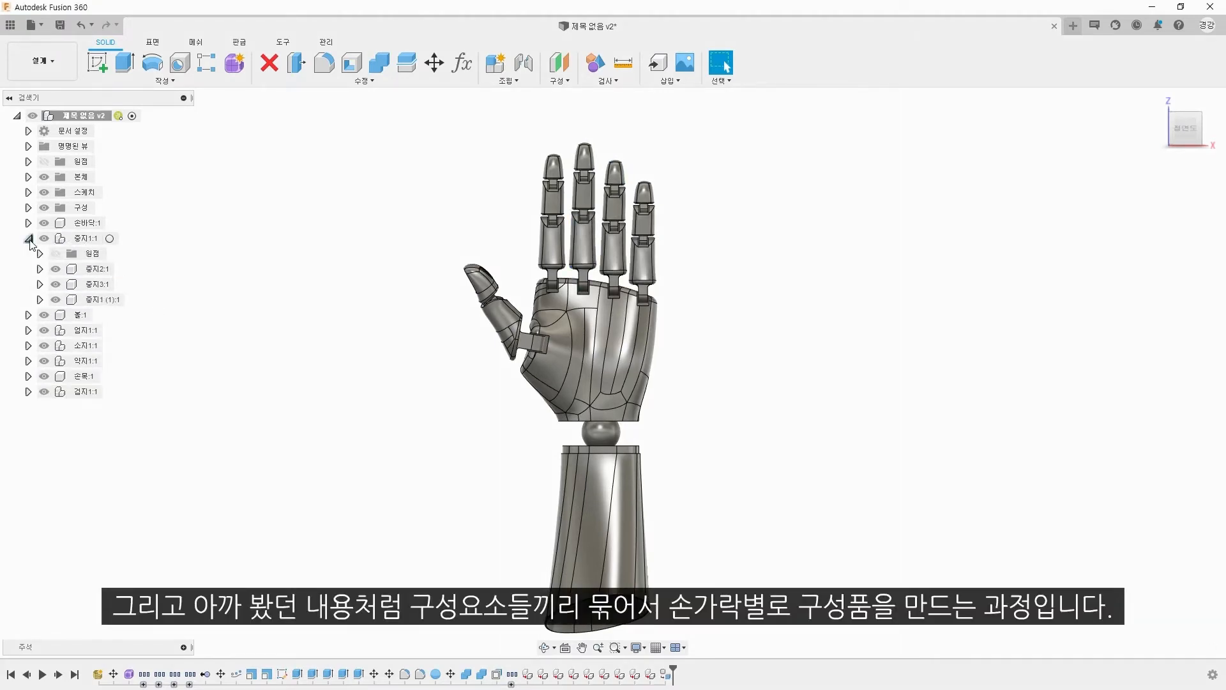
left_click(30, 240)
Step: Create sub-components from the first-segment bodies inside the thumb component 엄지1 and the little finger component 소지1
left_click(28, 268)
right_click(39, 299)
left_click(128, 355)
left_click(28, 269)
left_click(28, 284)
right_click(39, 315)
left_click(127, 370)
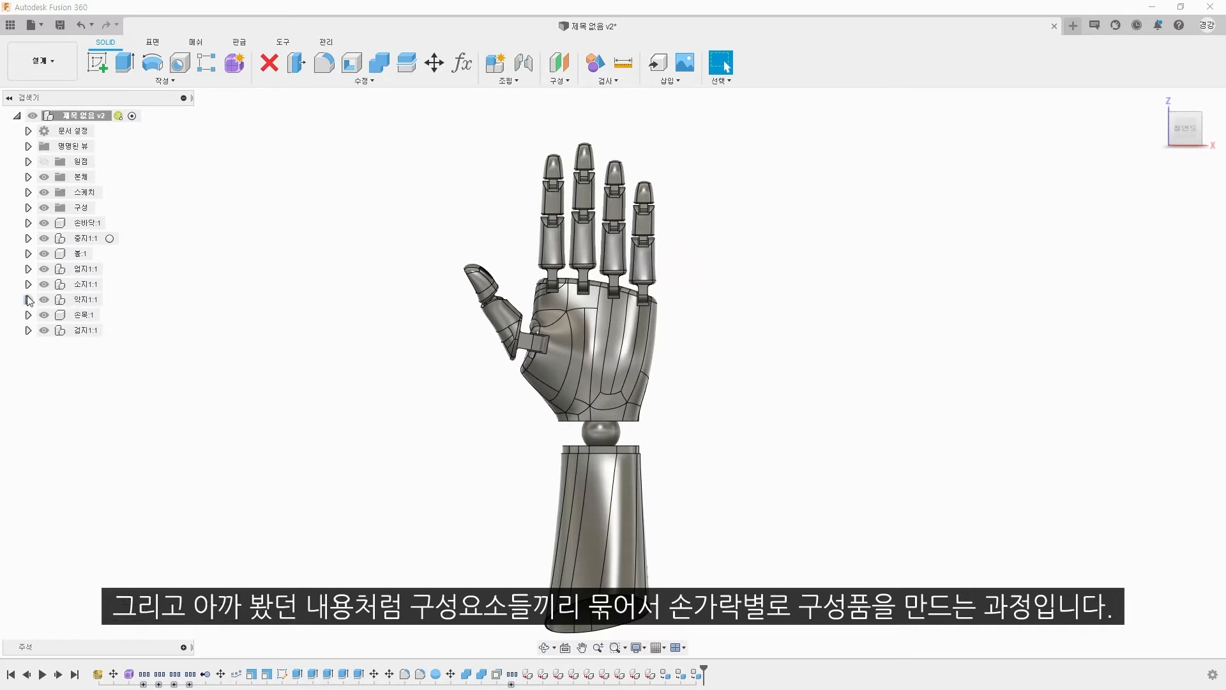
Step: Create sub-components from the first-segment bodies inside the ring finger component 약지1 and the index finger component 검지1
left_click(28, 300)
left_click(39, 330)
right_click(104, 347)
left_click(142, 391)
left_click(28, 300)
left_click(28, 315)
left_click(29, 330)
right_click(89, 361)
left_click(127, 415)
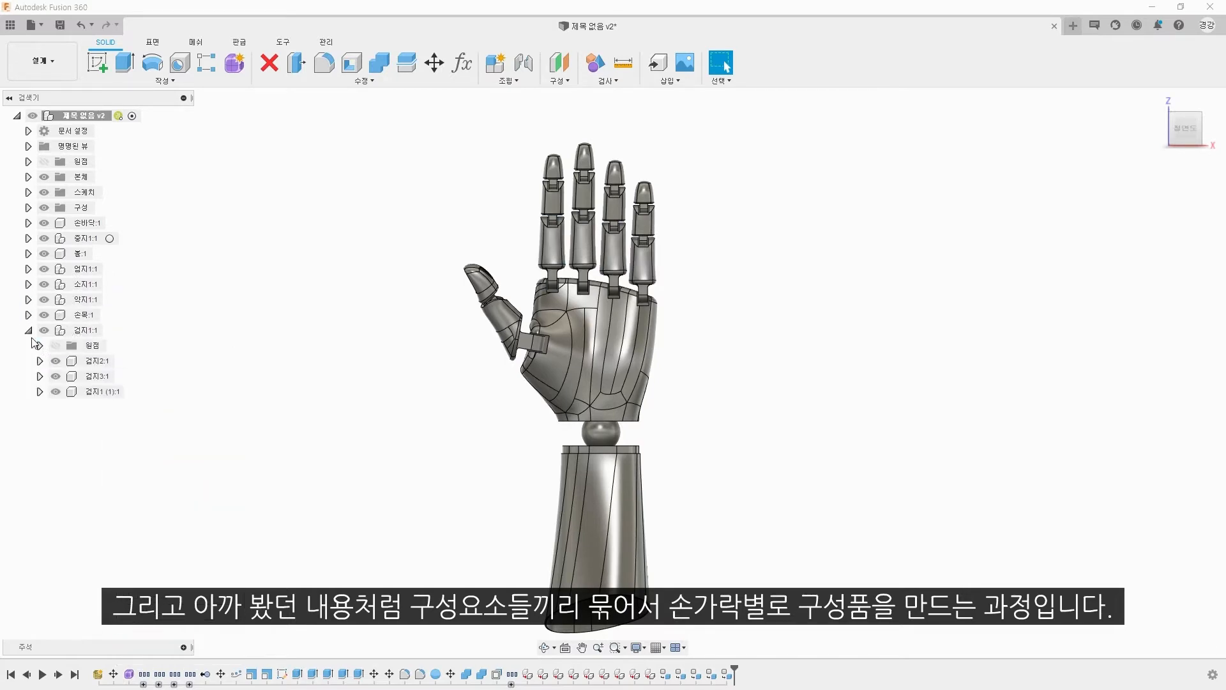
left_click(29, 330)
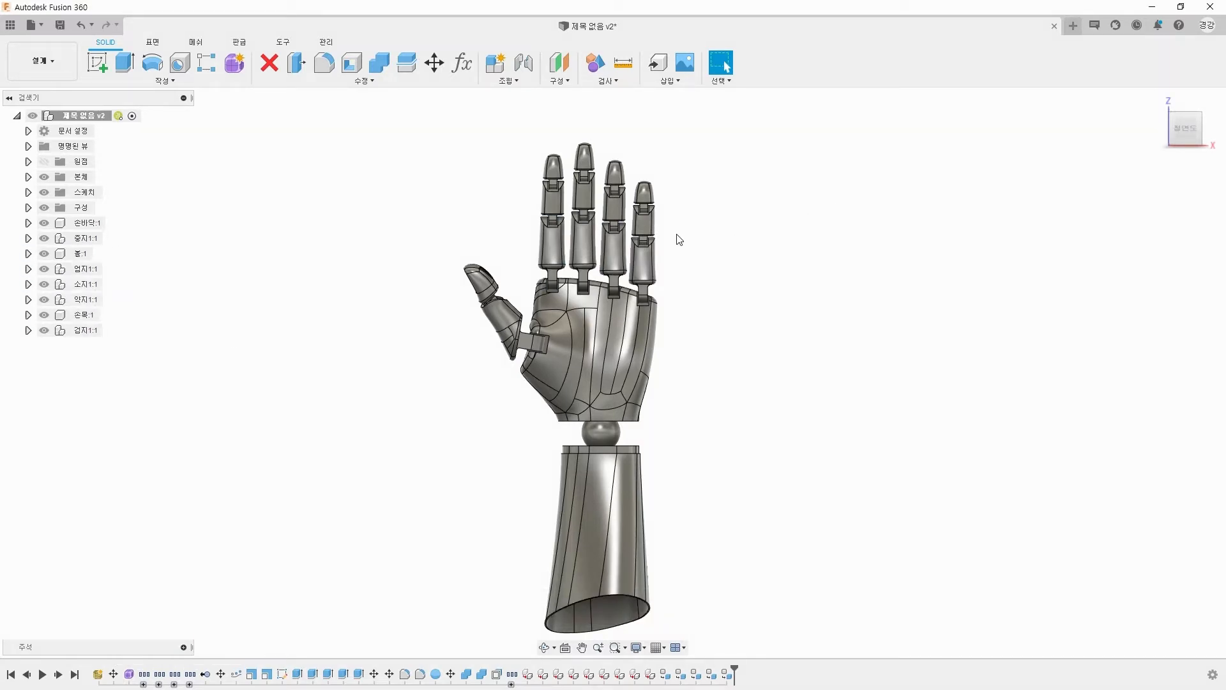
scroll(665, 273, "up", 5)
middle_click_drag(664, 273, 432, 287, "shift")
scroll(447, 300, "up", 4)
left_click(516, 82)
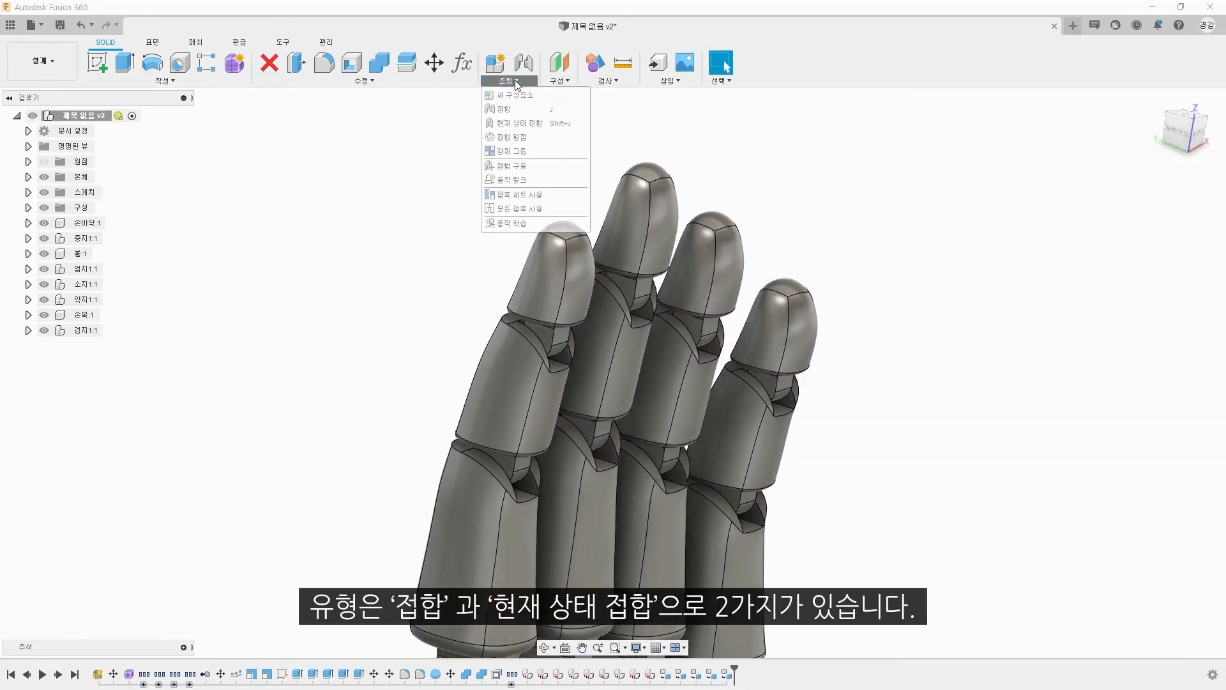
left_click(516, 113)
scroll(433, 271, "down", 4)
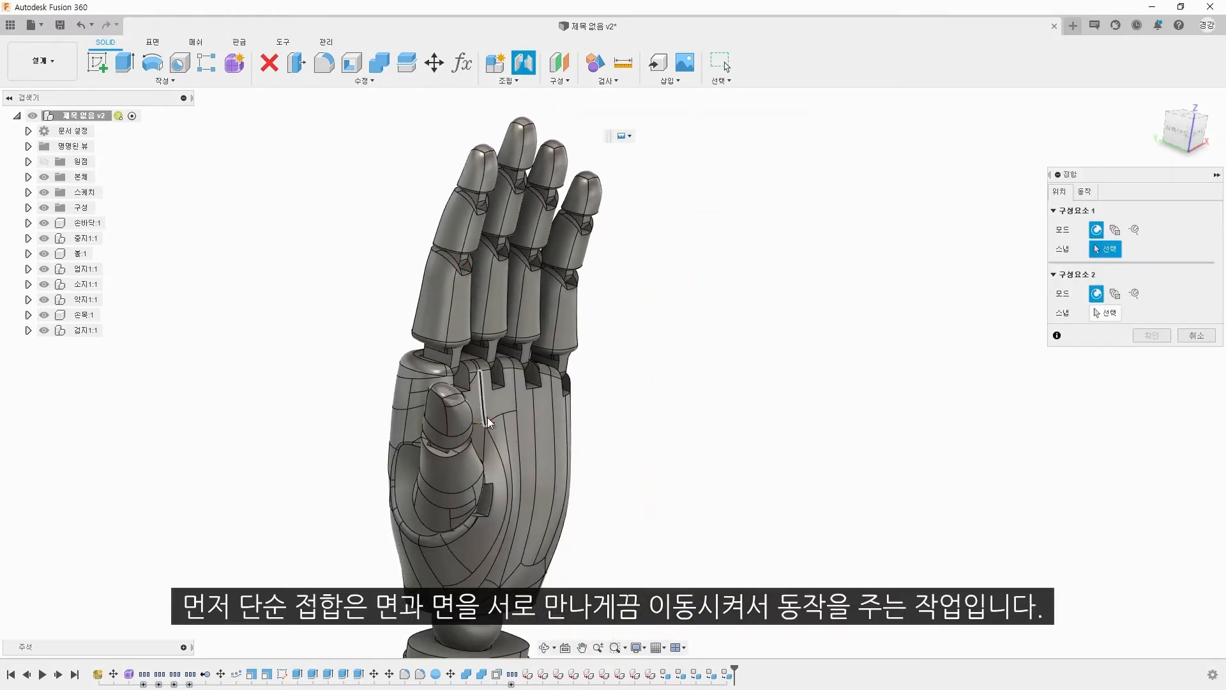
left_click(458, 162)
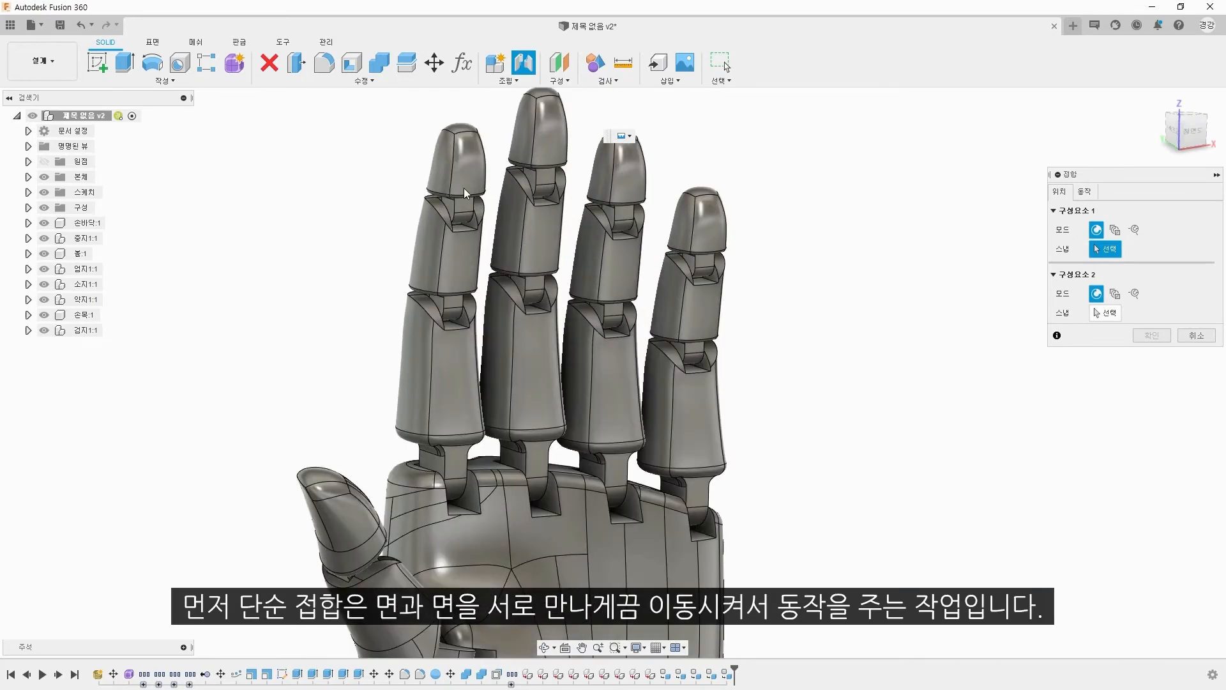
scroll(464, 188, "up", 5)
scroll(493, 338, "down", 5)
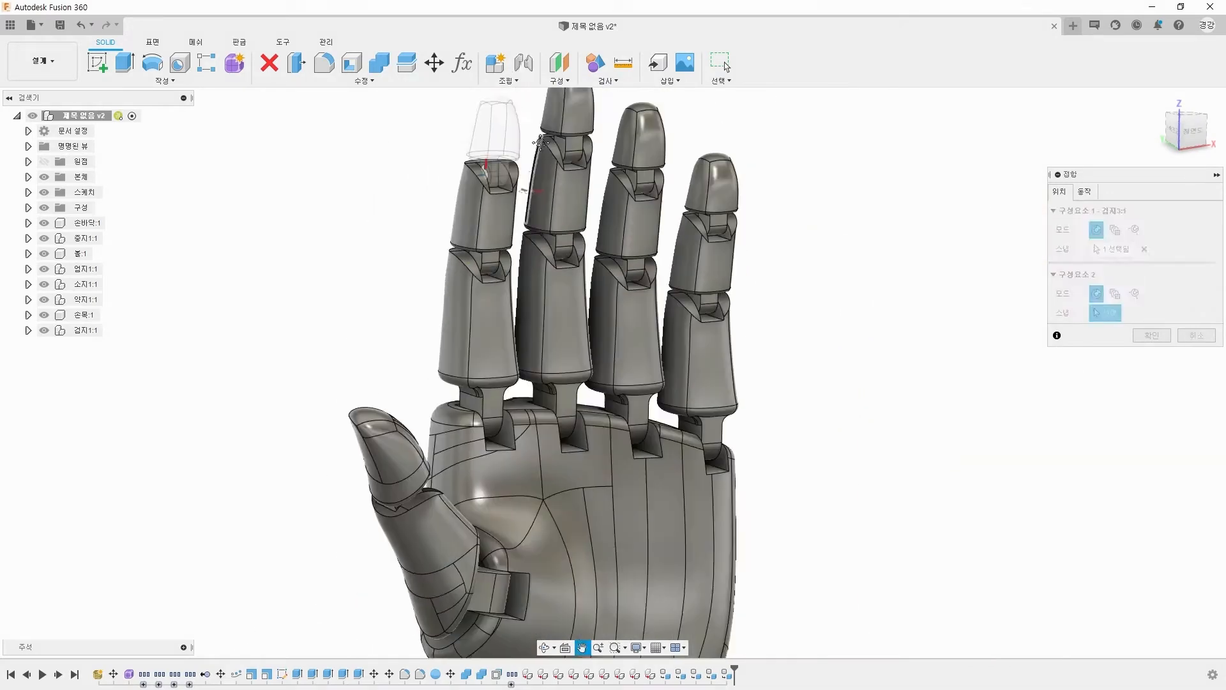
scroll(492, 339, "up", 8)
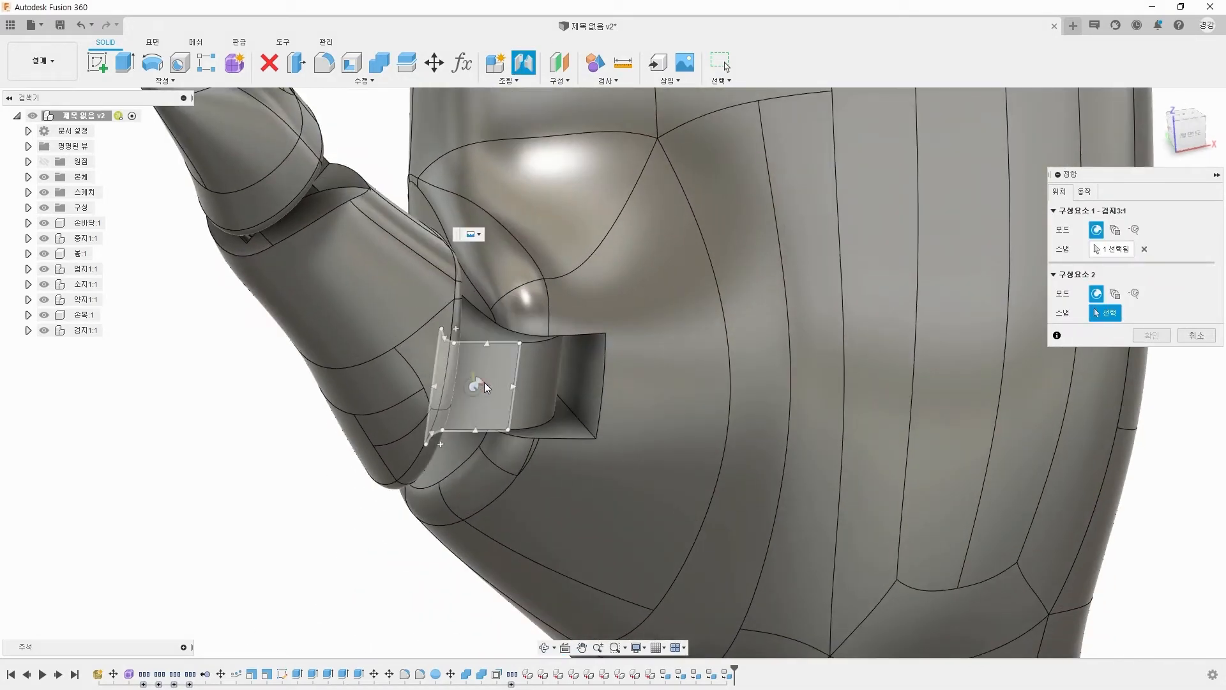
left_click(484, 383)
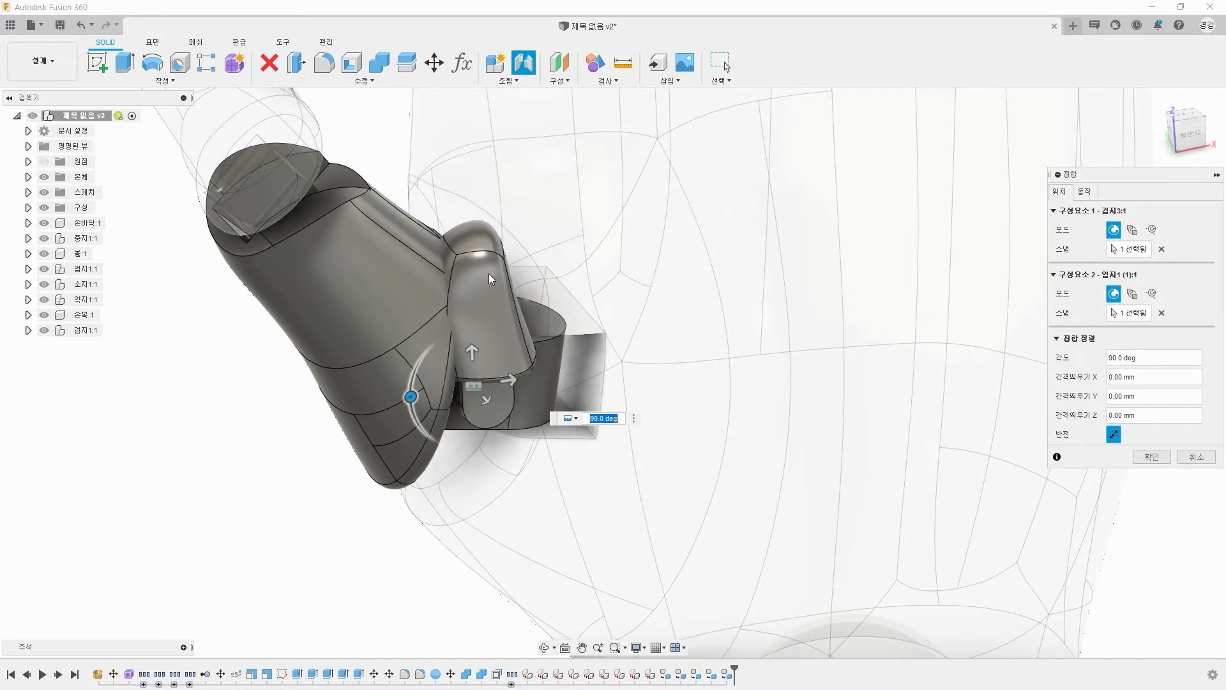
scroll(527, 295, "down", 5)
middle_click_drag(527, 295, 522, 356)
left_click(1190, 457)
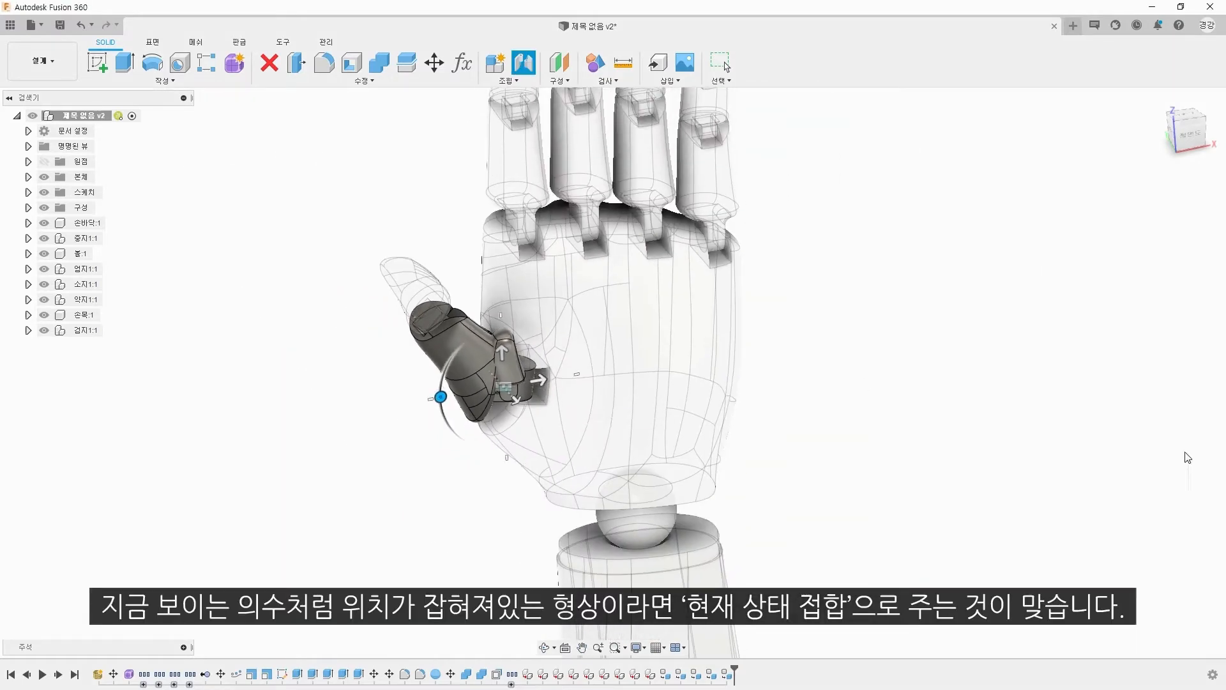
Step: Begin an as-built joint between the fingertip and middle segment of the index finger
mouse_move(613, 172)
middle_mouse_down()
mouse_move(646, 323)
mouse_move(552, 293)
middle_mouse_up()
scroll(645, 323, "down", 2)
scroll(552, 293, "up", 3)
scroll(552, 293, "up", 2)
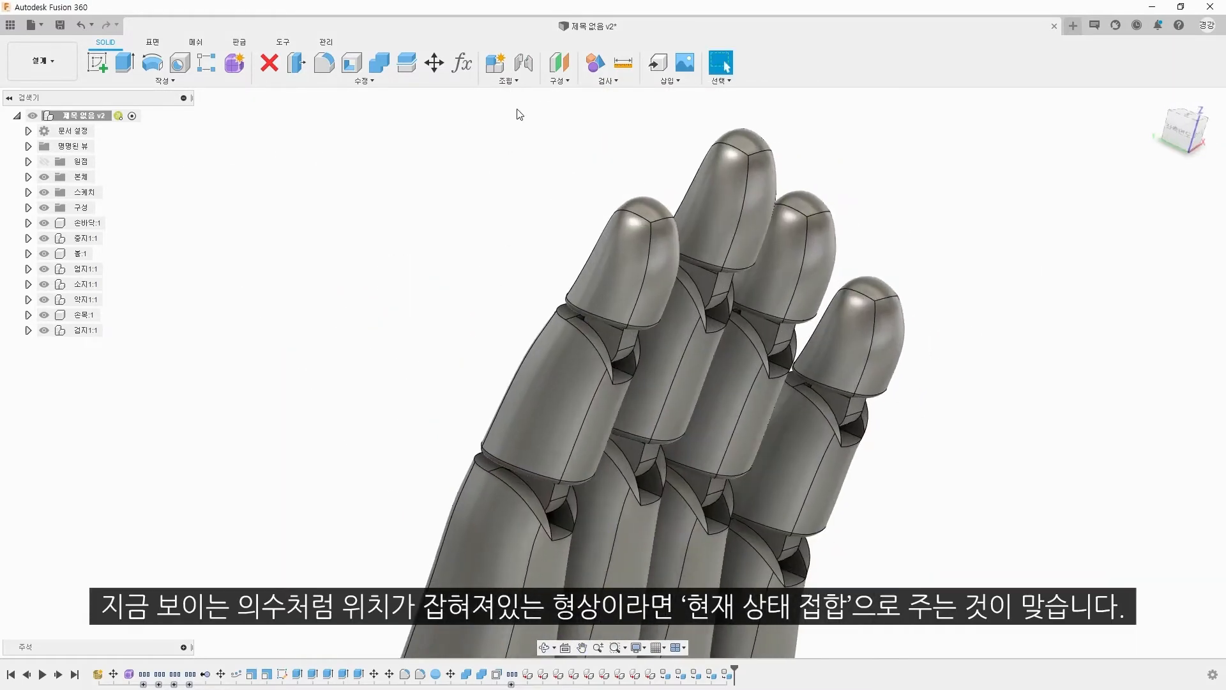
left_click(508, 81)
left_click(530, 130)
middle_click_drag(590, 218, 549, 186)
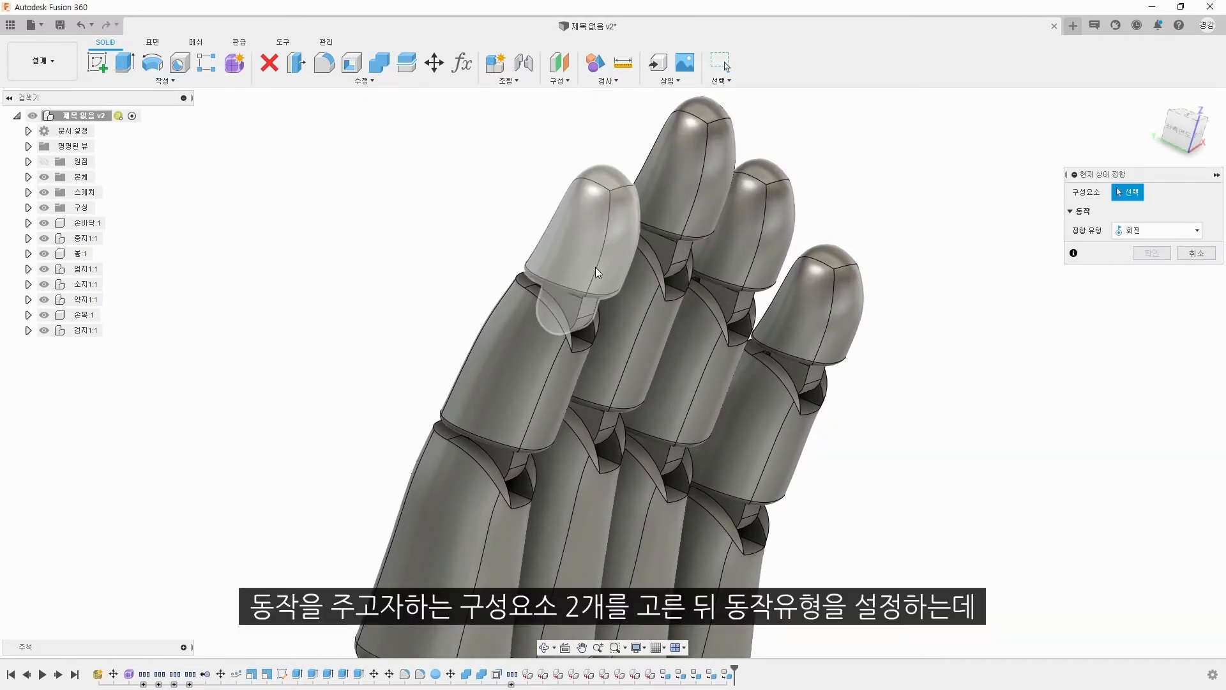
left_click(596, 259)
left_click(557, 381)
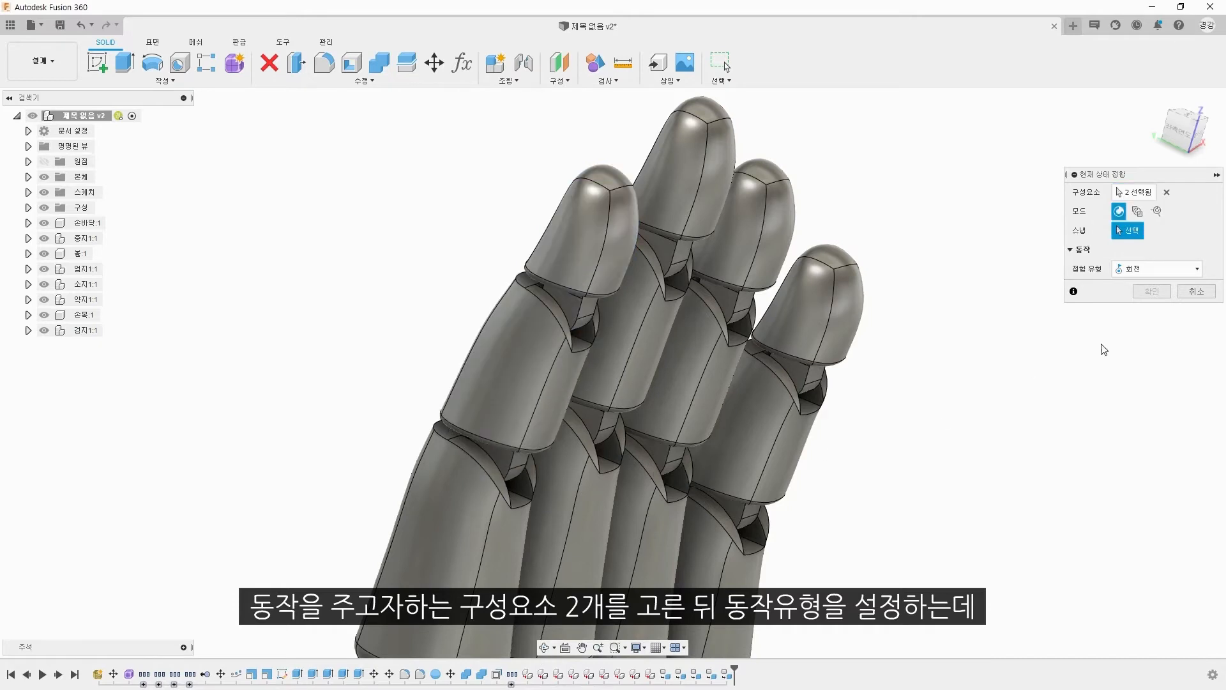
Step: Set the joint type to revolute and place its origin at the centre of the fingertip hinge's side face
scroll(584, 310, "up", 3)
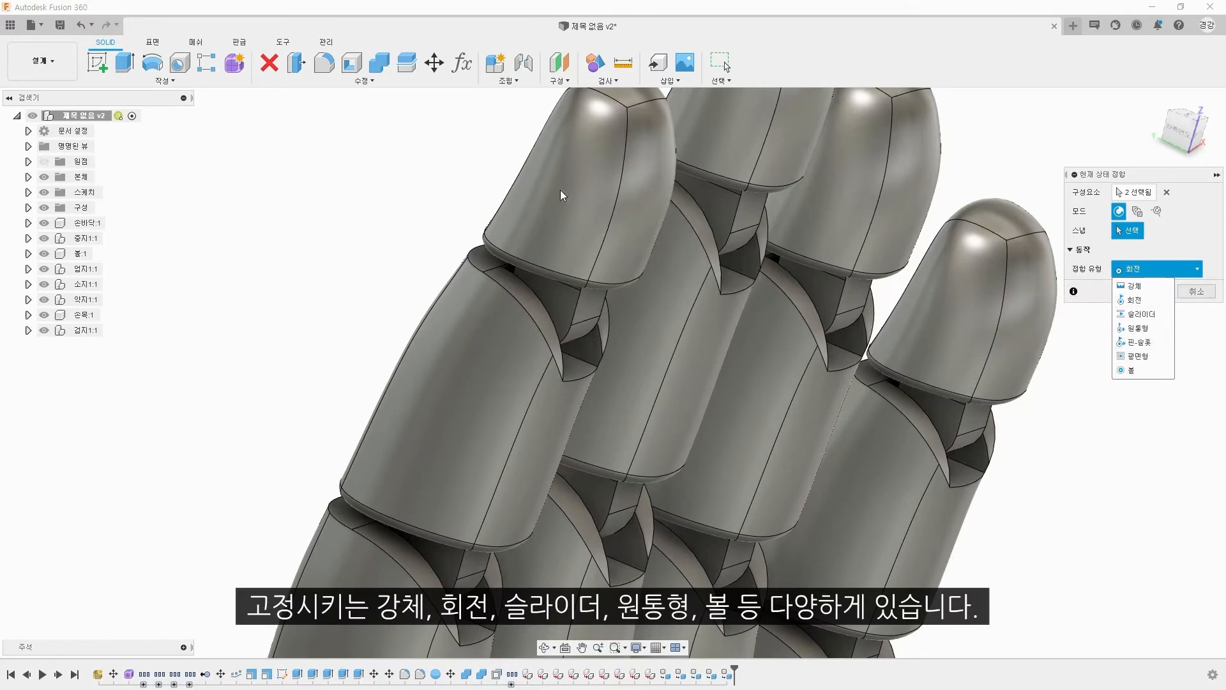
left_click(1135, 300)
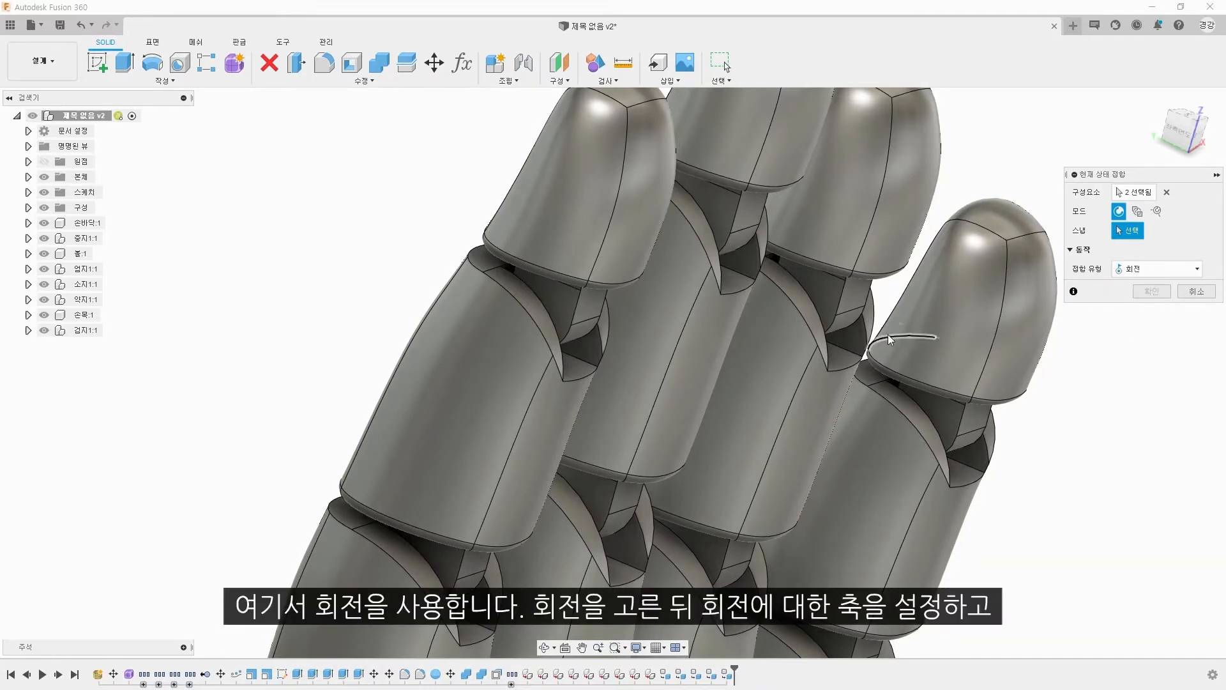
scroll(562, 304, "up", 3)
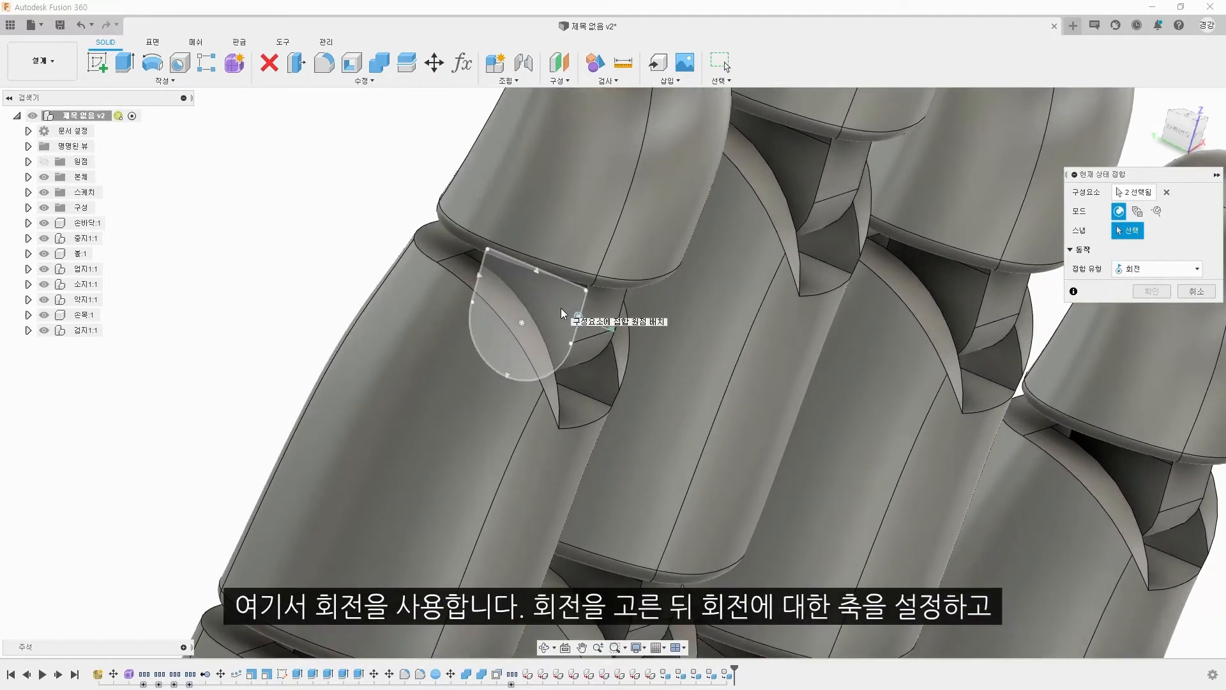
left_click(527, 323)
scroll(650, 322, "down", 5)
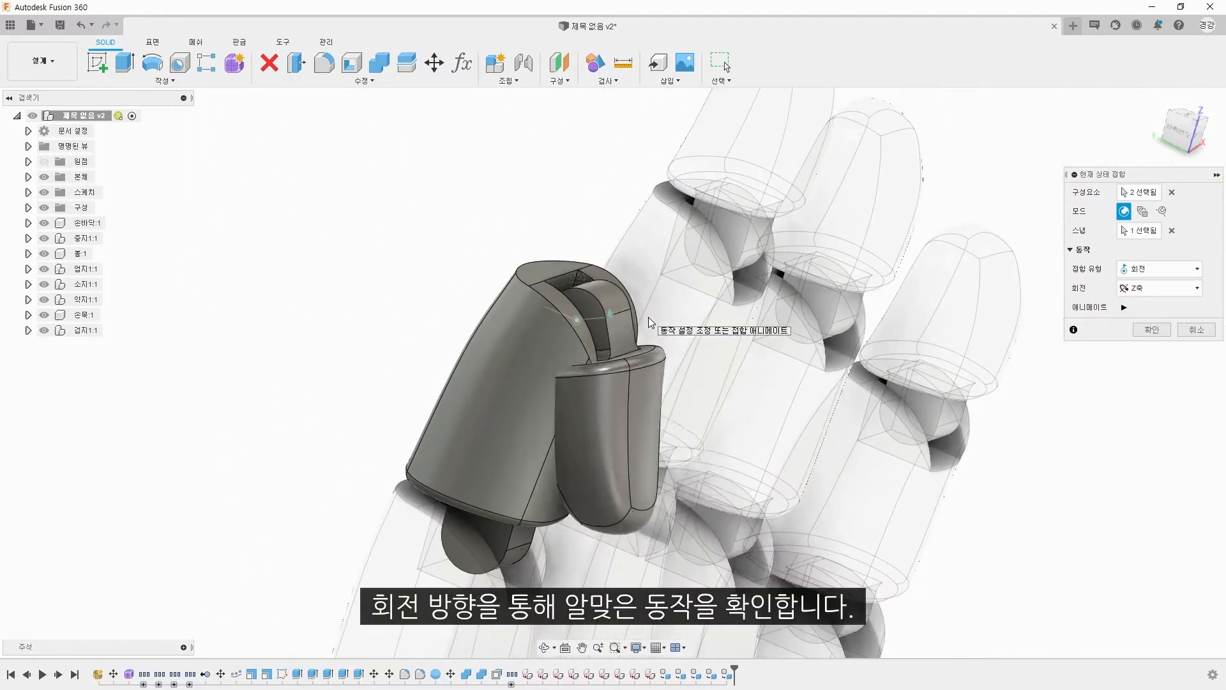
Step: Try the X and Y rotation axes, then set the fingertip joint to rotate about the Z axis and finish it
left_click(1152, 300)
left_click(1150, 289)
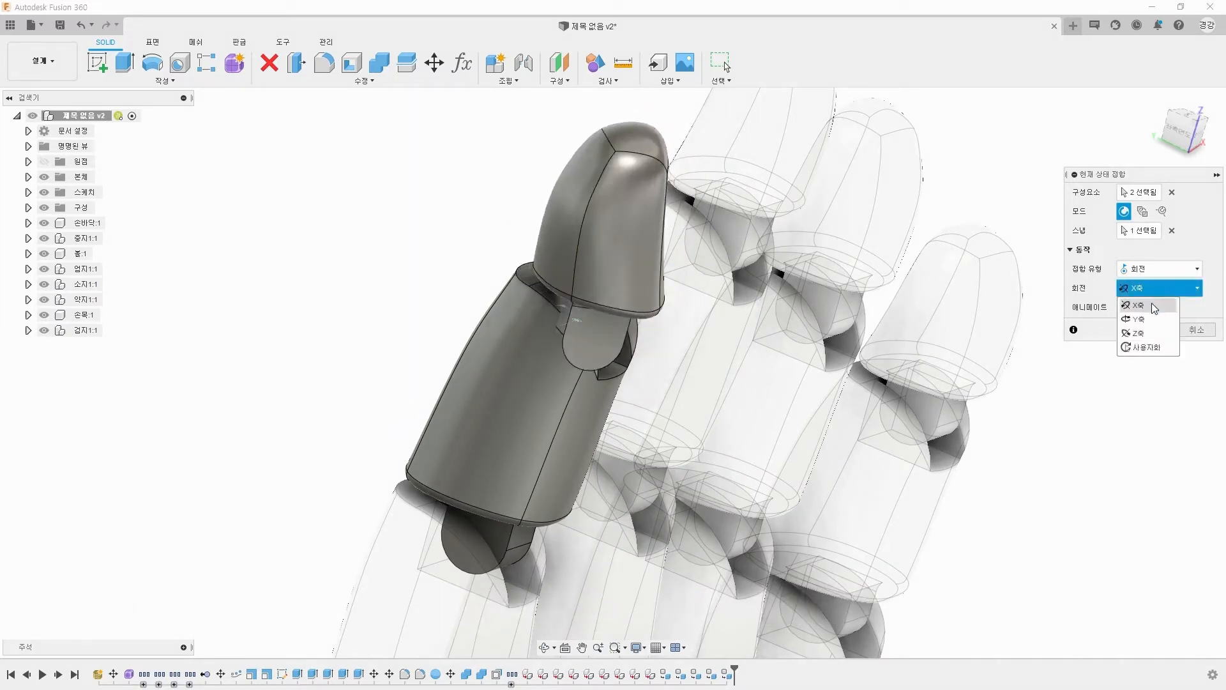
left_click(1153, 319)
left_click(1151, 289)
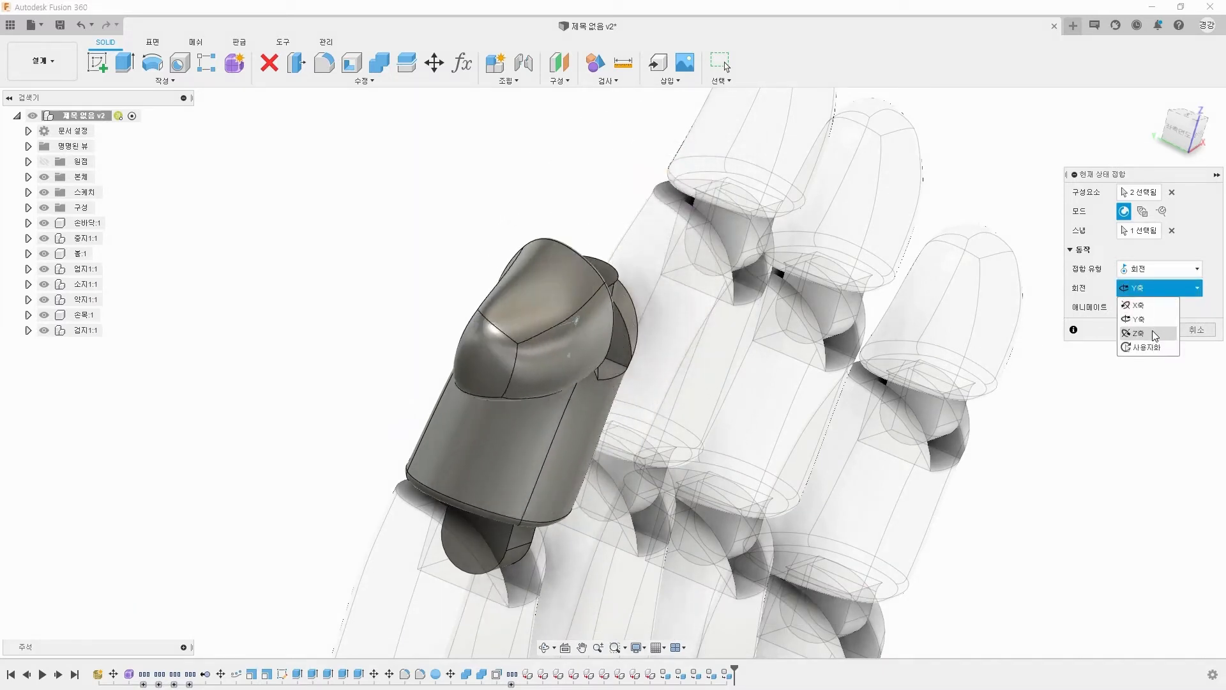
left_click(1152, 332)
left_click(1152, 329)
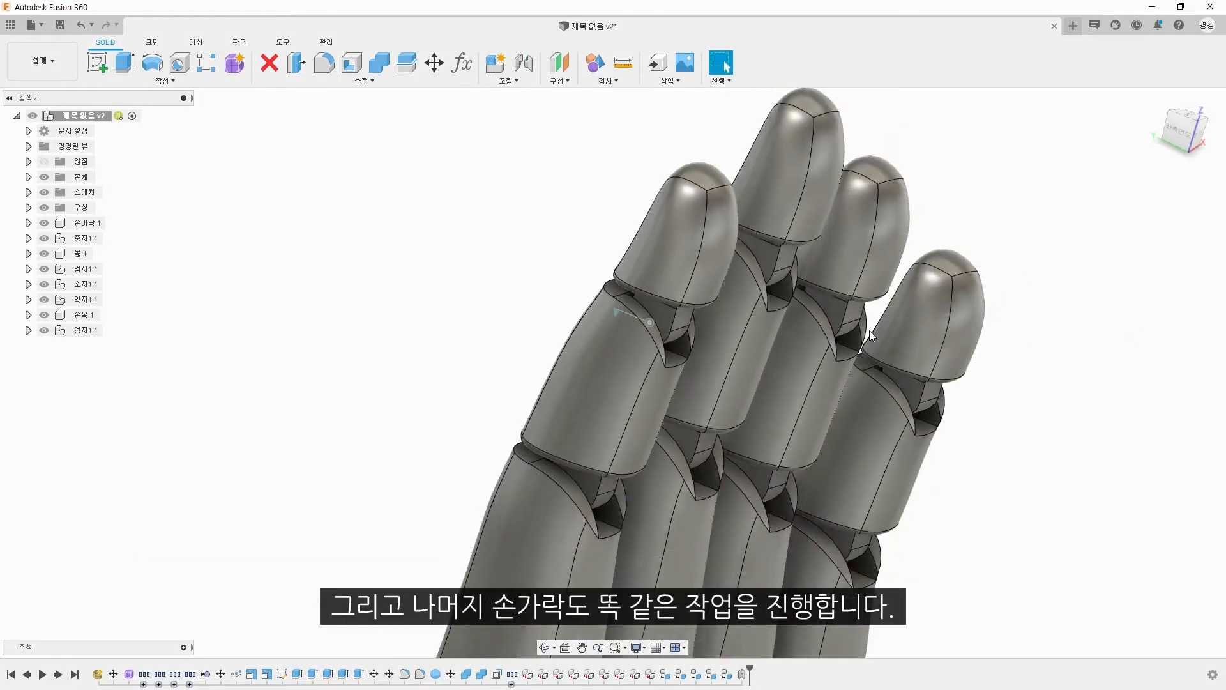
Step: Create an as-built revolute joint between the index finger's middle and first segments, with its origin on the hinge's side face
right_click(451, 226)
left_click(451, 193)
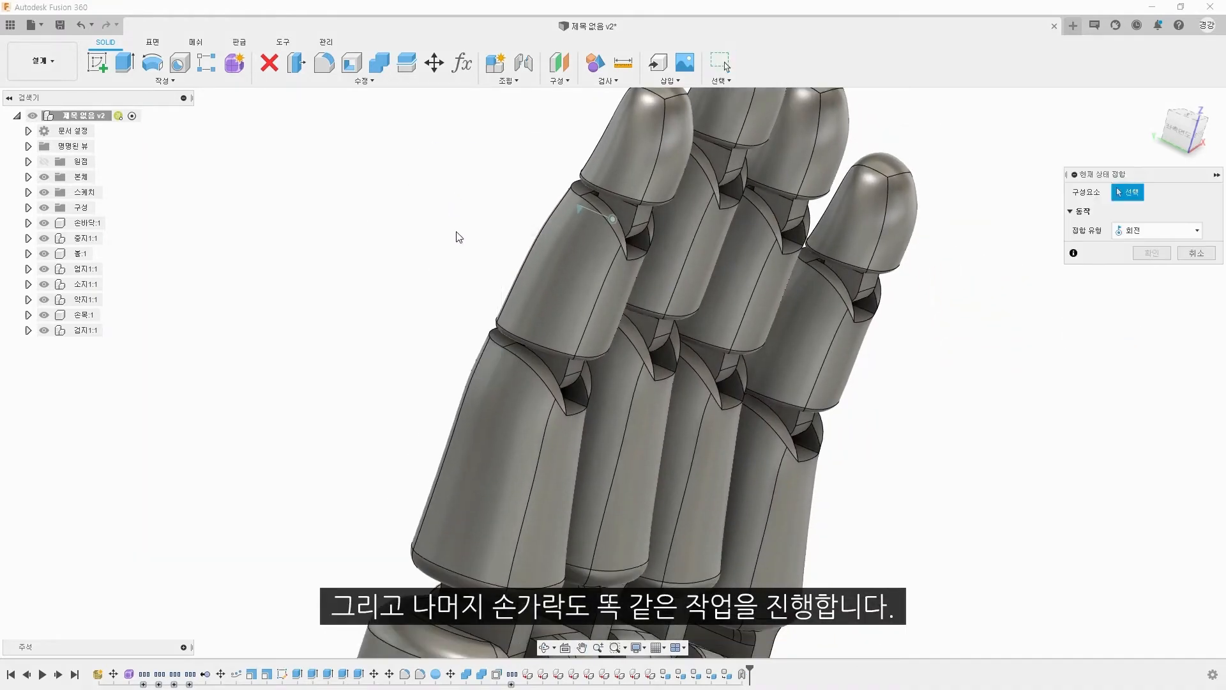
middle_click_drag(455, 231, 380, 198)
left_click(489, 289)
left_click(467, 441)
scroll(461, 365, "up", 5)
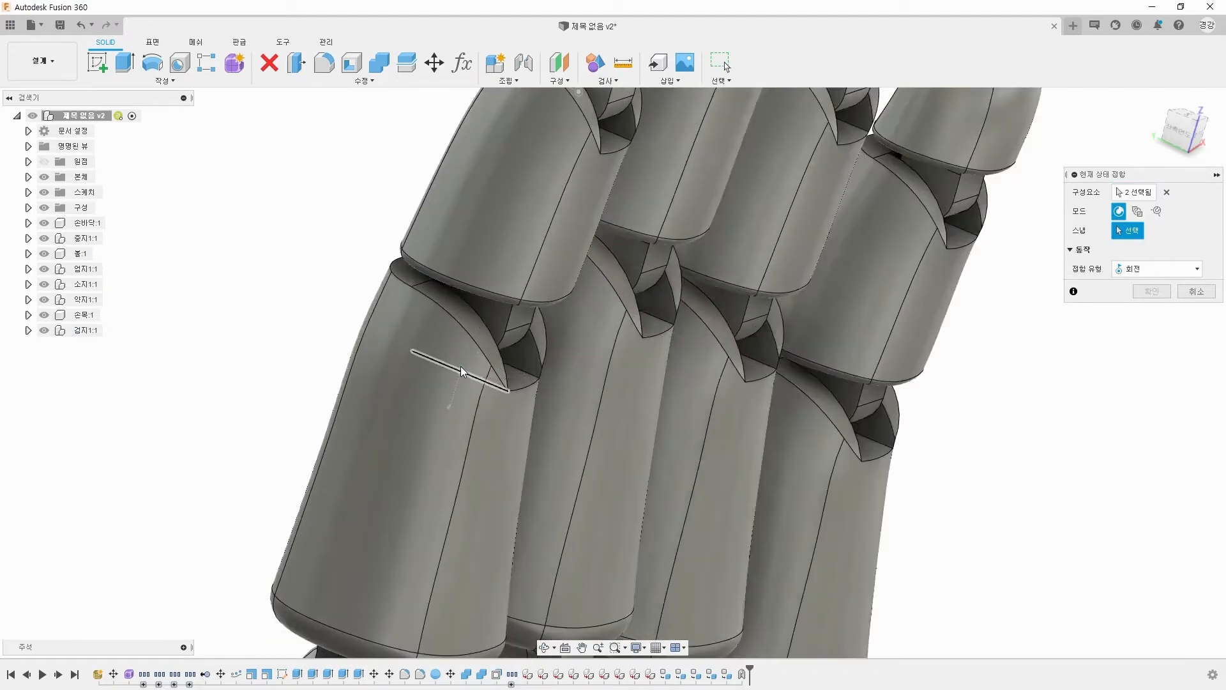
left_click(492, 286)
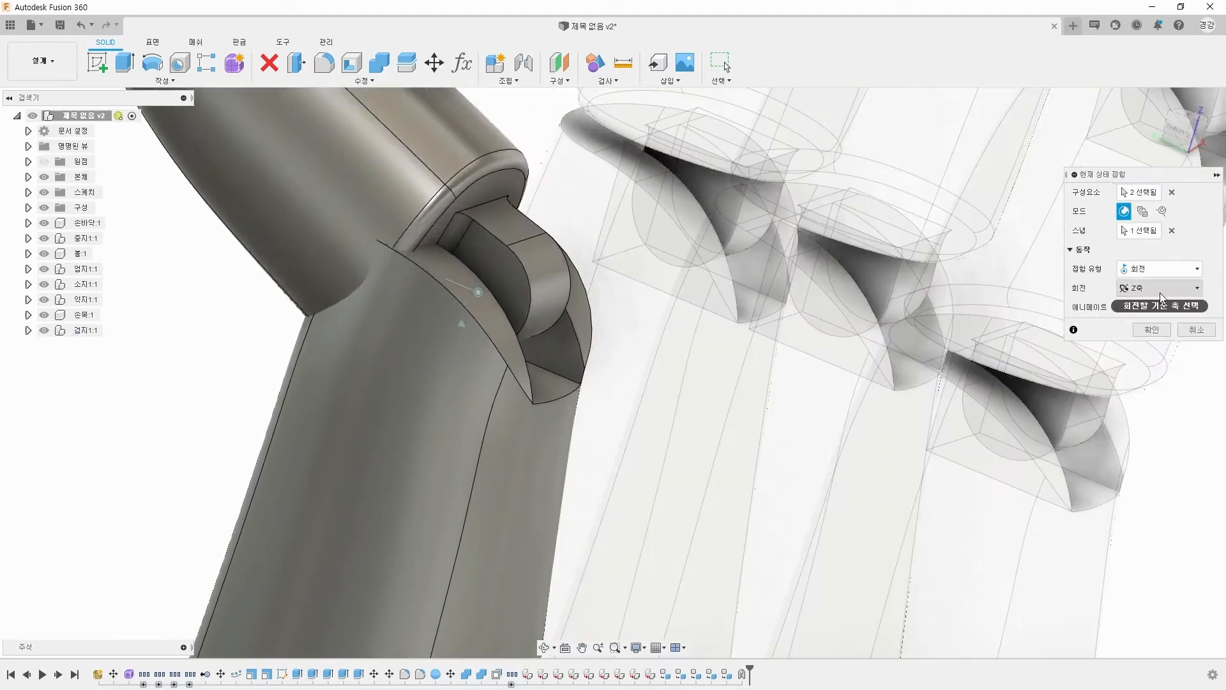
left_click(1159, 292)
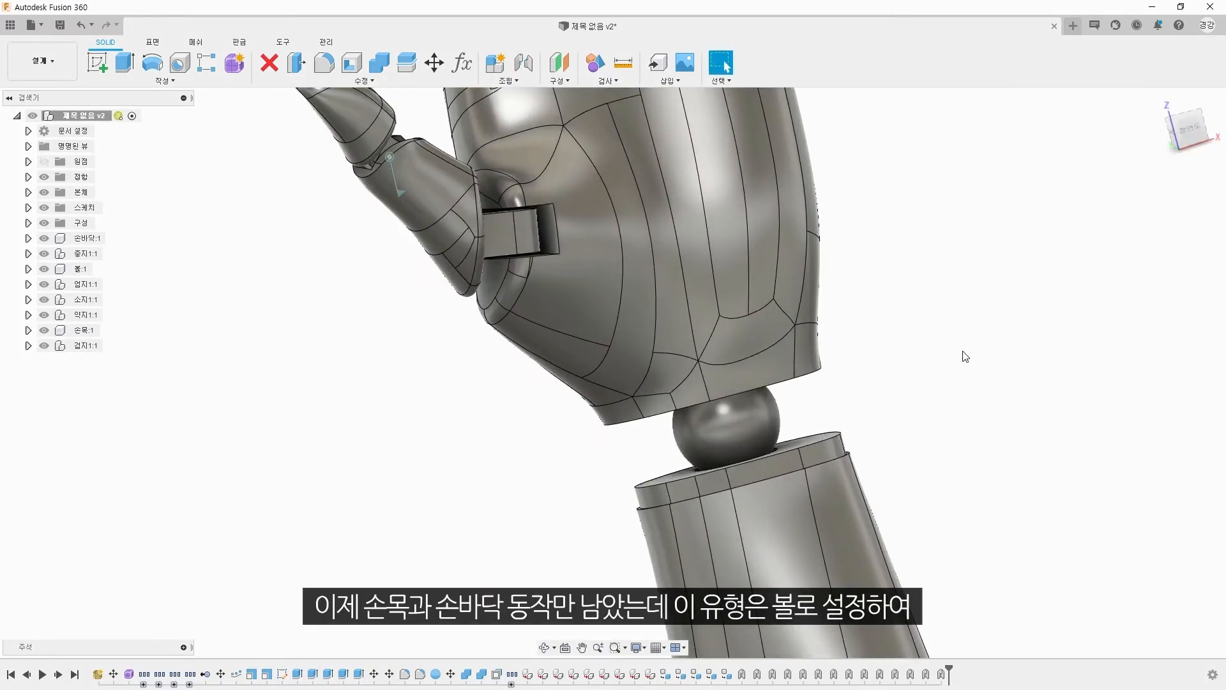
Step: Create an as-built ball joint between the palm and the wrist ball, with its origin at the sphere's centre
key("shift+j")
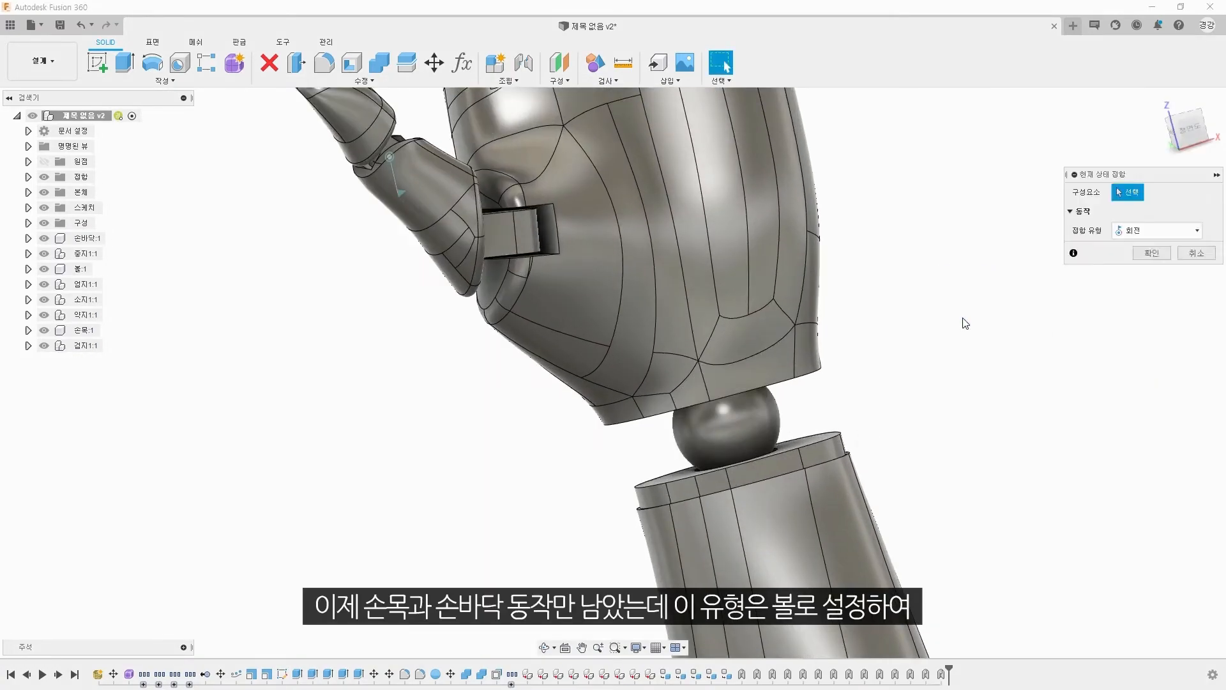
scroll(906, 391, "up", 3)
left_click(635, 301)
left_click(668, 450)
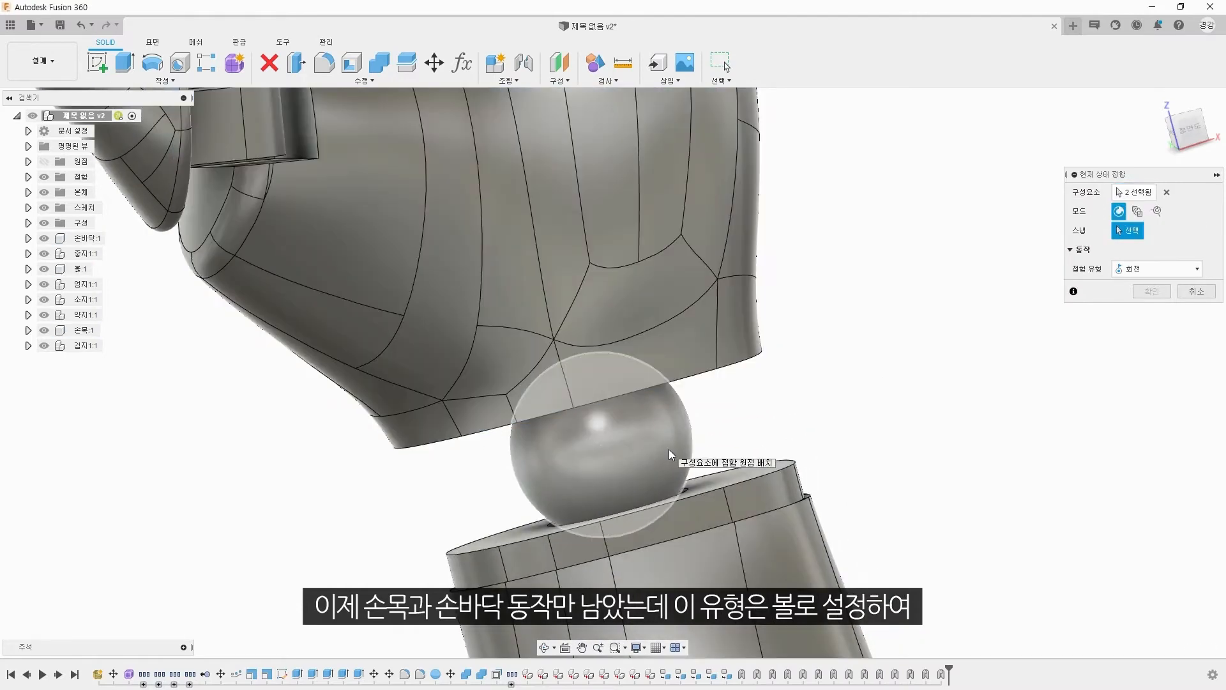
left_click(1167, 270)
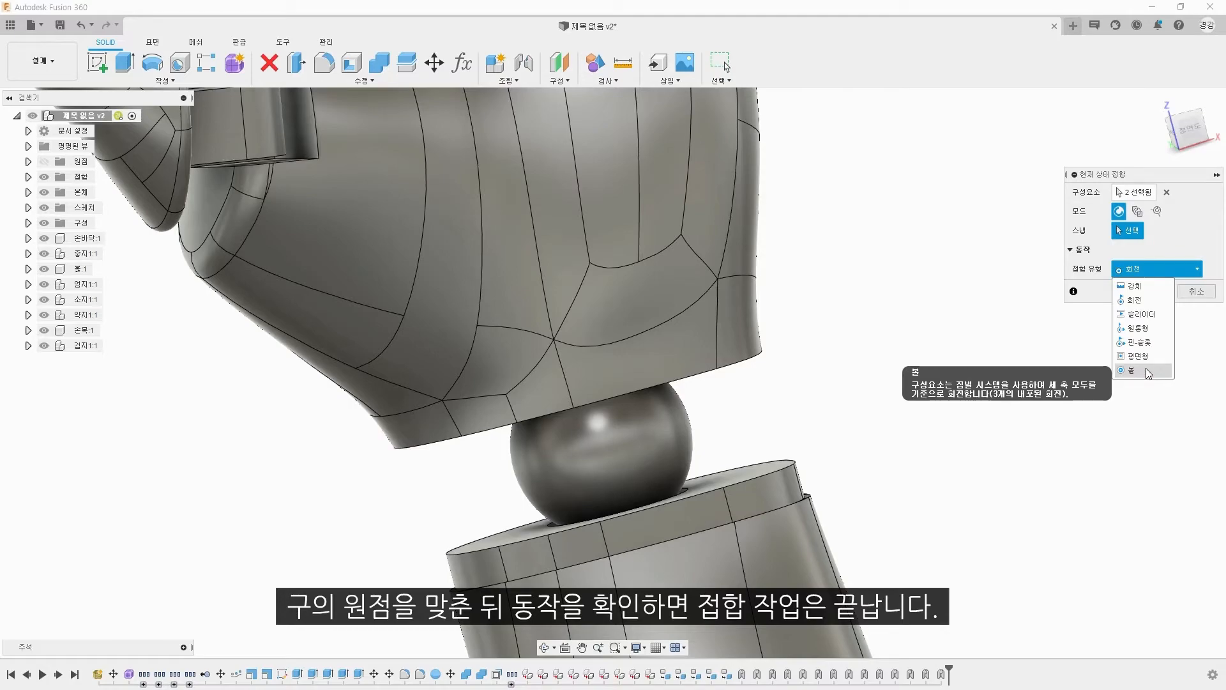
left_click(1148, 371)
left_click(603, 447)
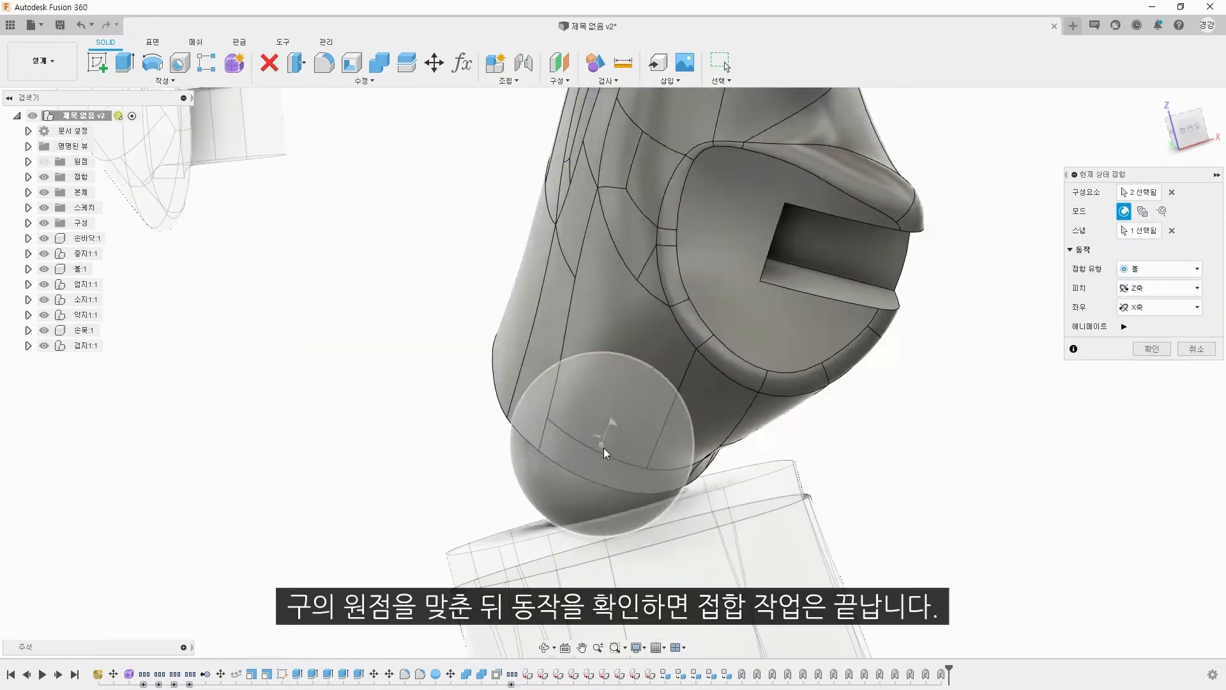
key("Return")
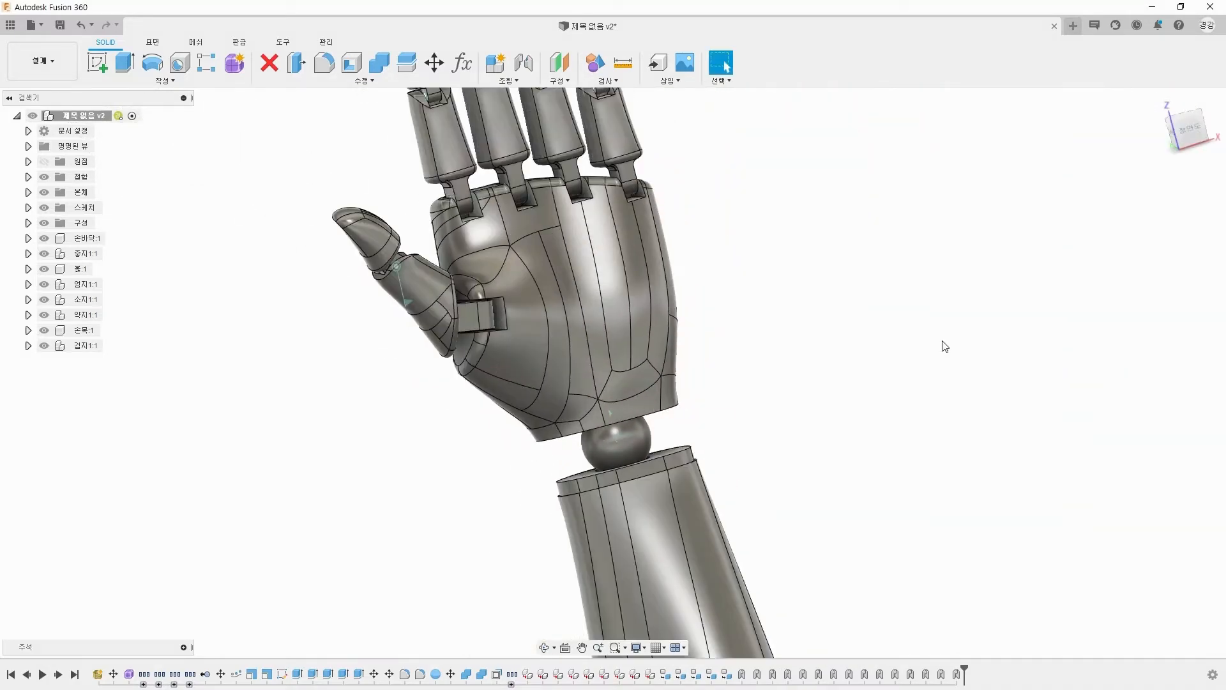
Step: Examine the joints stored in the assembly's joints folder from the front view
left_click(1207, 132)
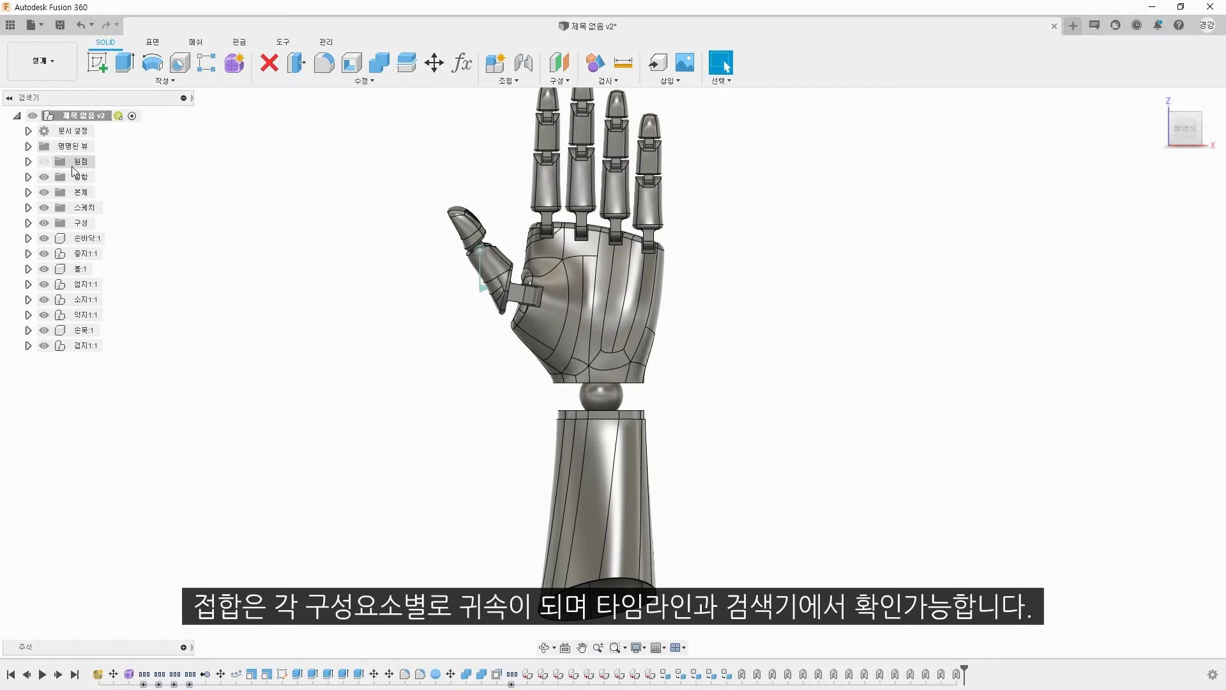
left_click(28, 178)
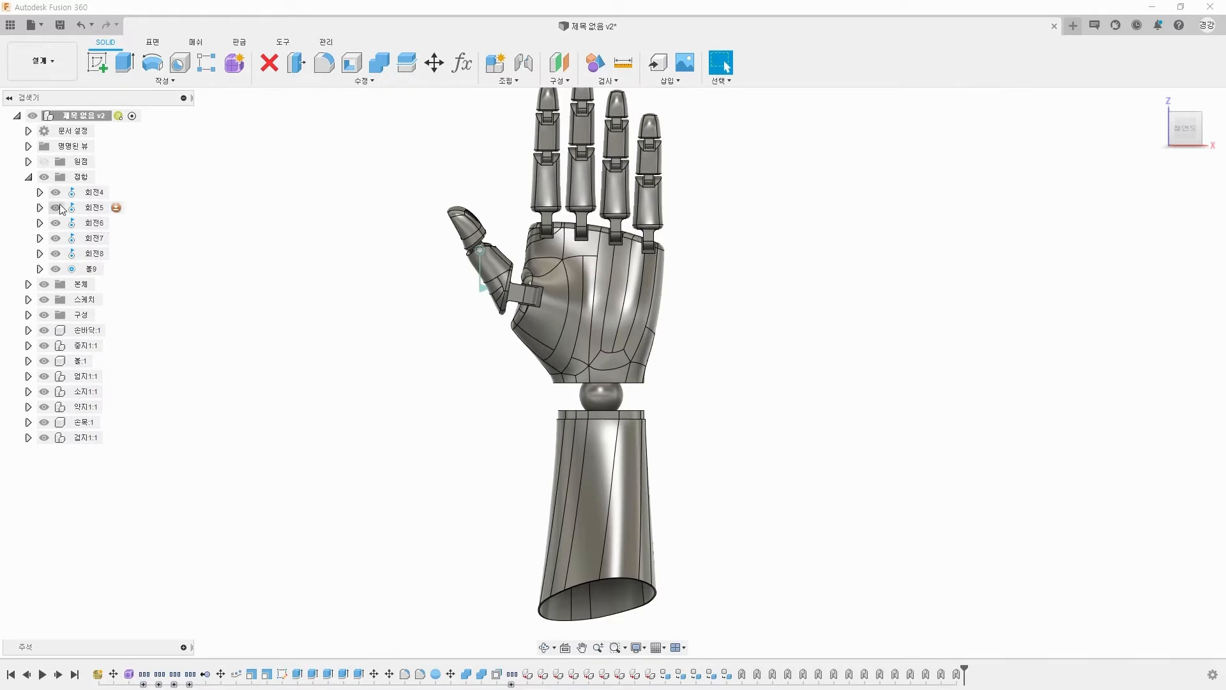
left_click(40, 193)
left_click(40, 193)
Step: Group the component creation and nesting features in the timeline
right_click(512, 674)
left_click(511, 447)
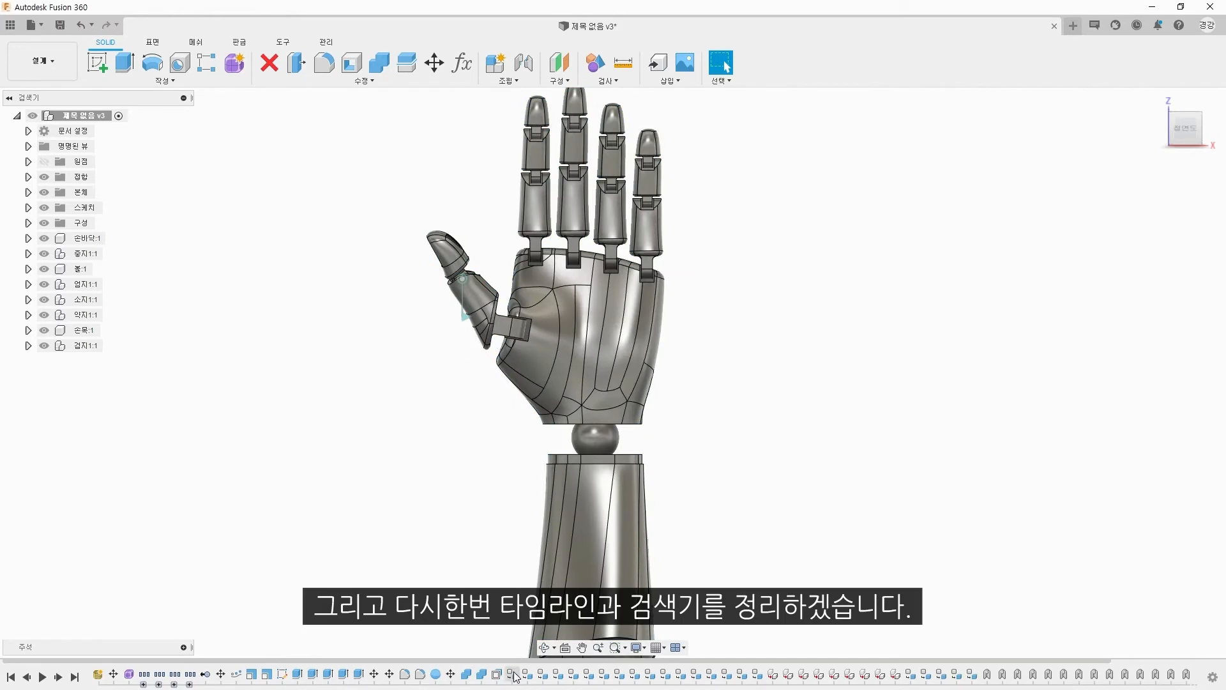
left_click(514, 675)
left_click(973, 675, "shift")
right_click(974, 675)
left_click(1012, 604)
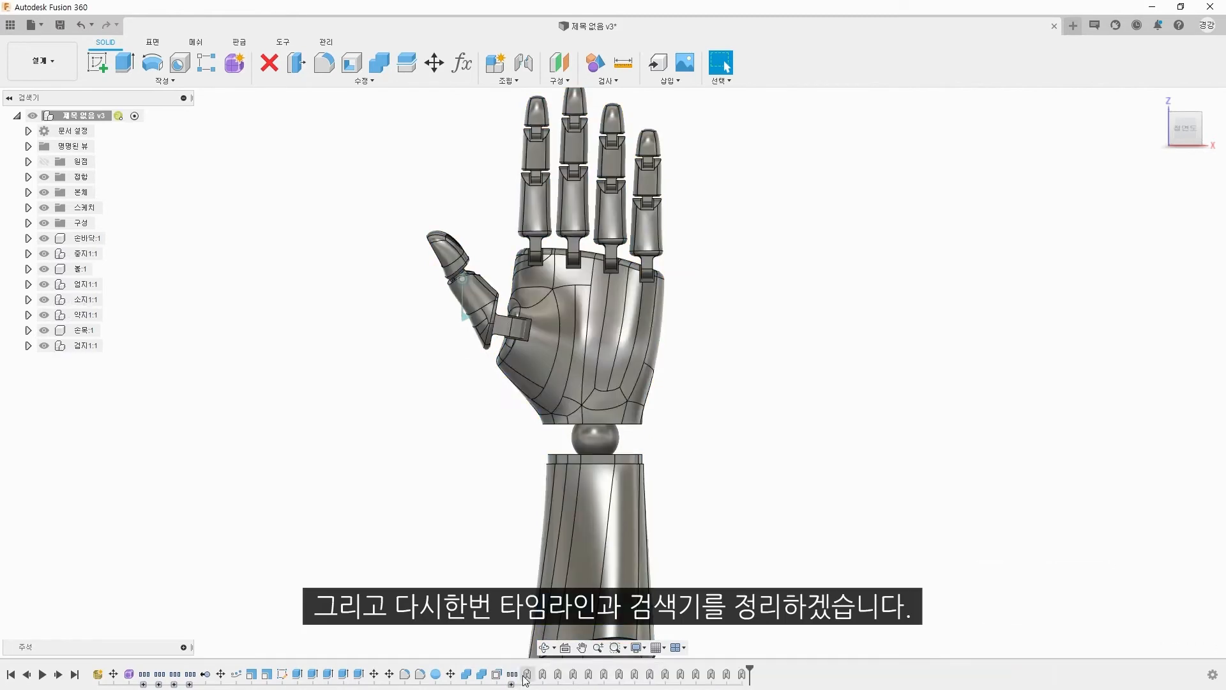
Step: Group all the joint features at the end of the timeline
left_click(527, 675)
left_click(743, 675, "shift")
right_click(743, 675)
left_click(779, 604)
Step: Group the modelling features that precede the component features in the timeline
left_click(206, 675)
left_click(527, 675, "shift")
right_click(527, 675)
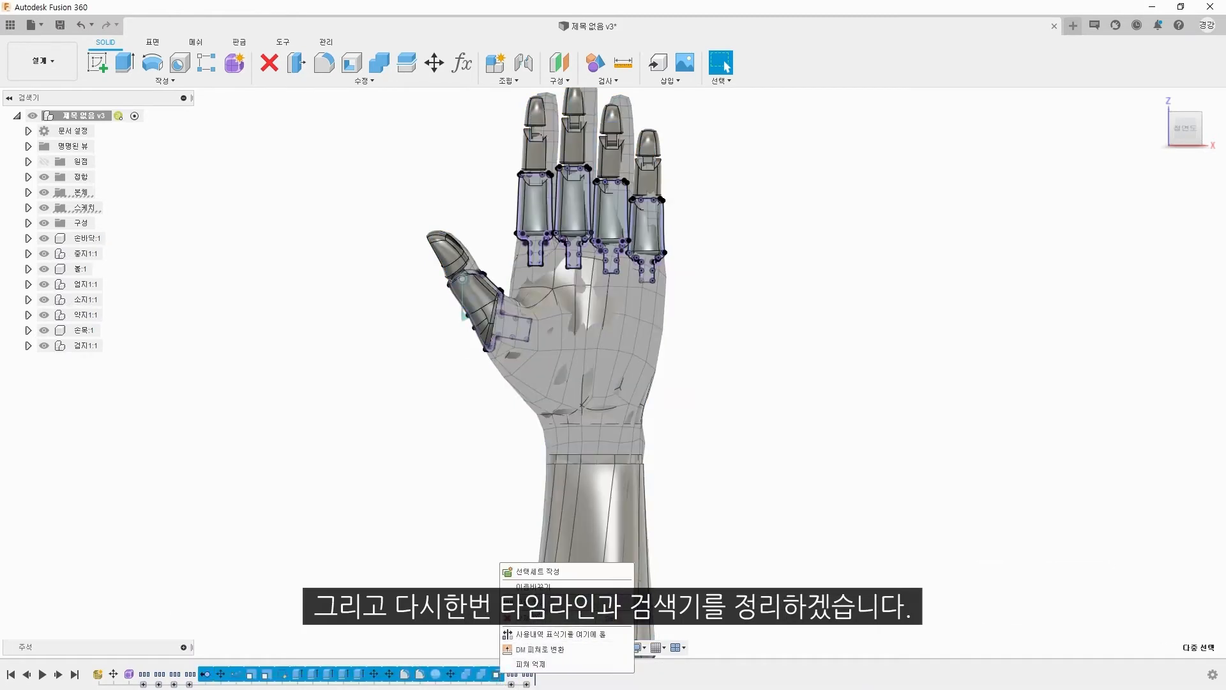
left_click(555, 603)
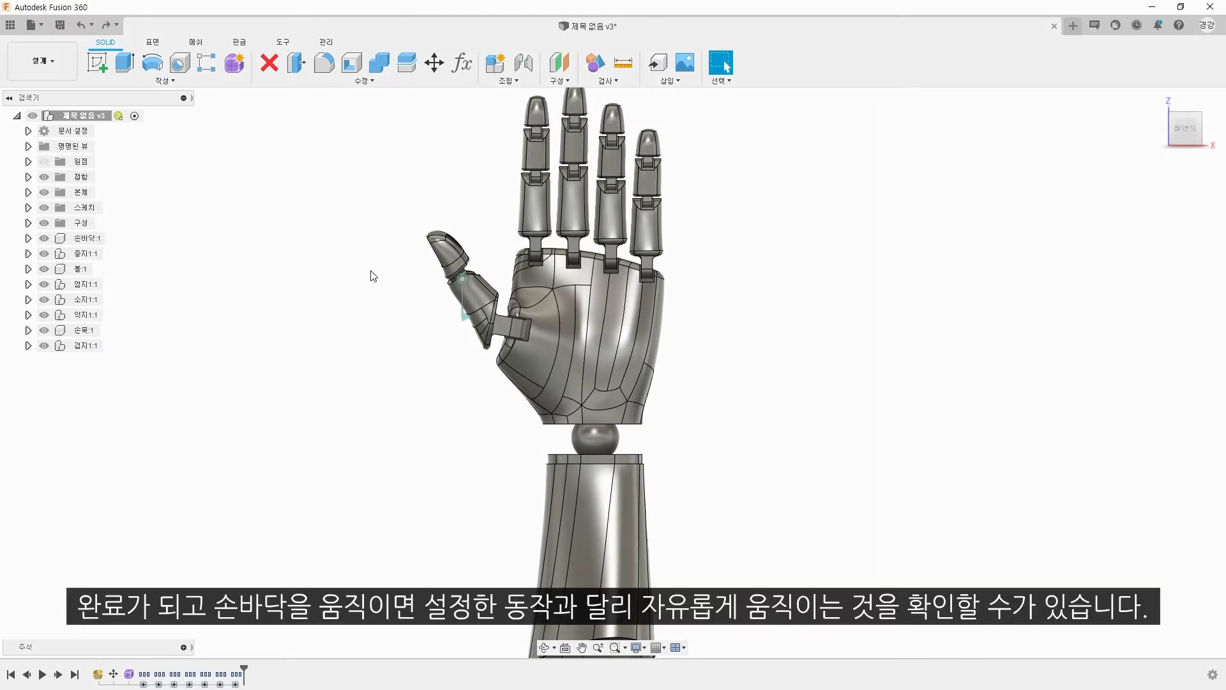
Step: Test how freely the palm and forearm move, and revert them to their original positions
mouse_move(615, 319)
left_mouse_down()
mouse_move(579, 289)
mouse_move(595, 313)
left_mouse_up()
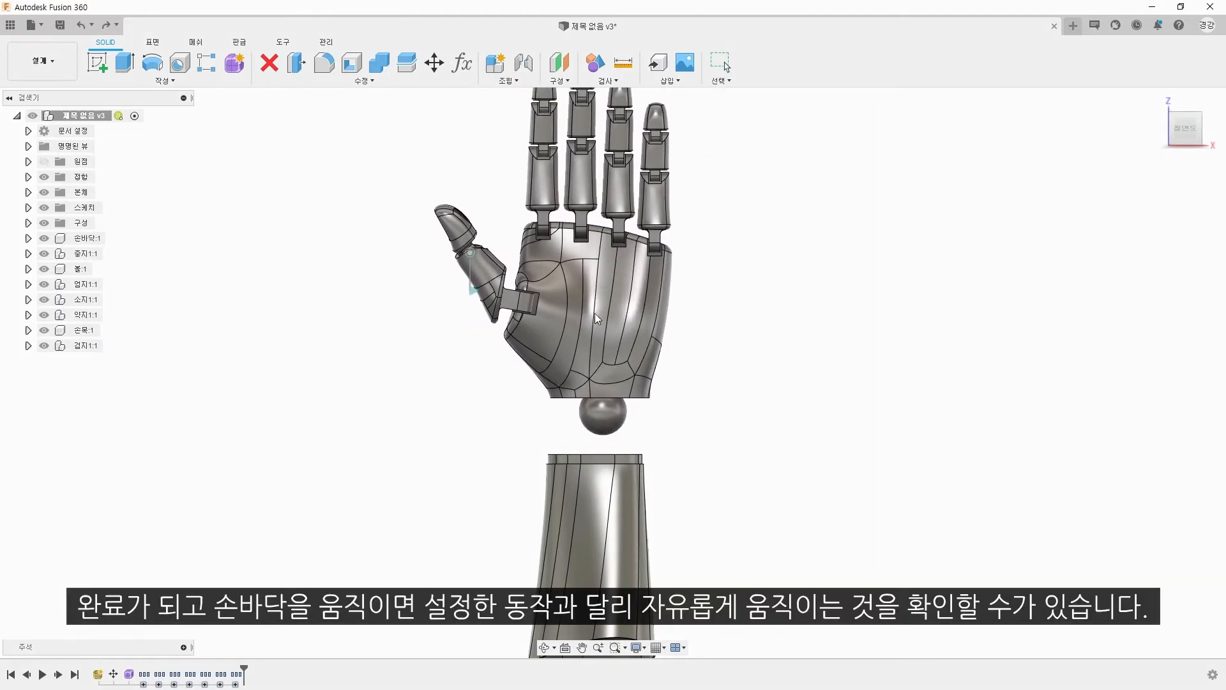
left_click_drag(580, 488, 614, 491)
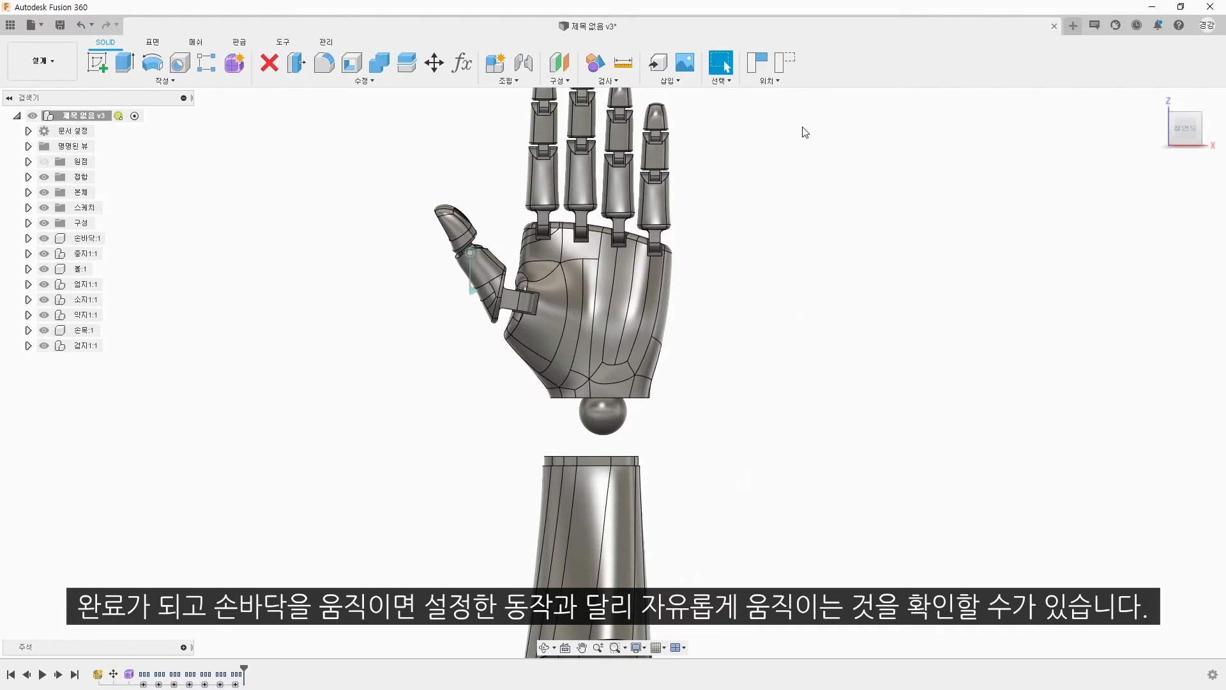
left_click(792, 60)
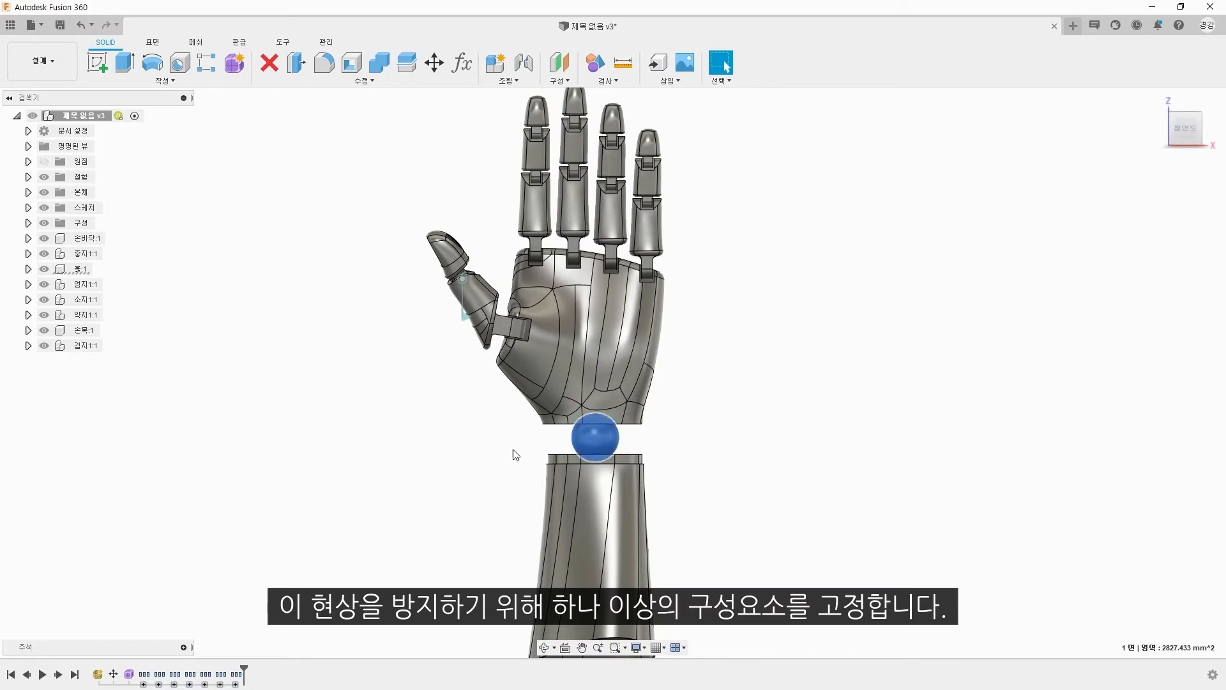
Step: Ground the wrist ball component, and test how the palm moves around it before reverting its position
right_click(78, 269)
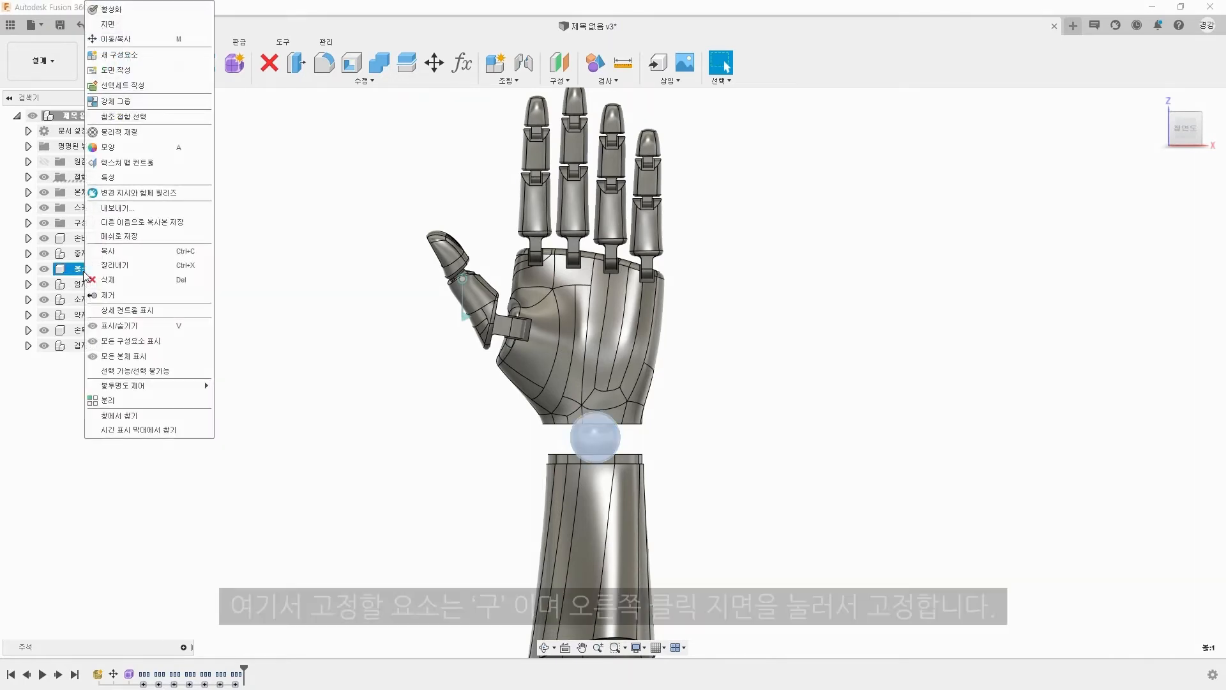
left_click(122, 25)
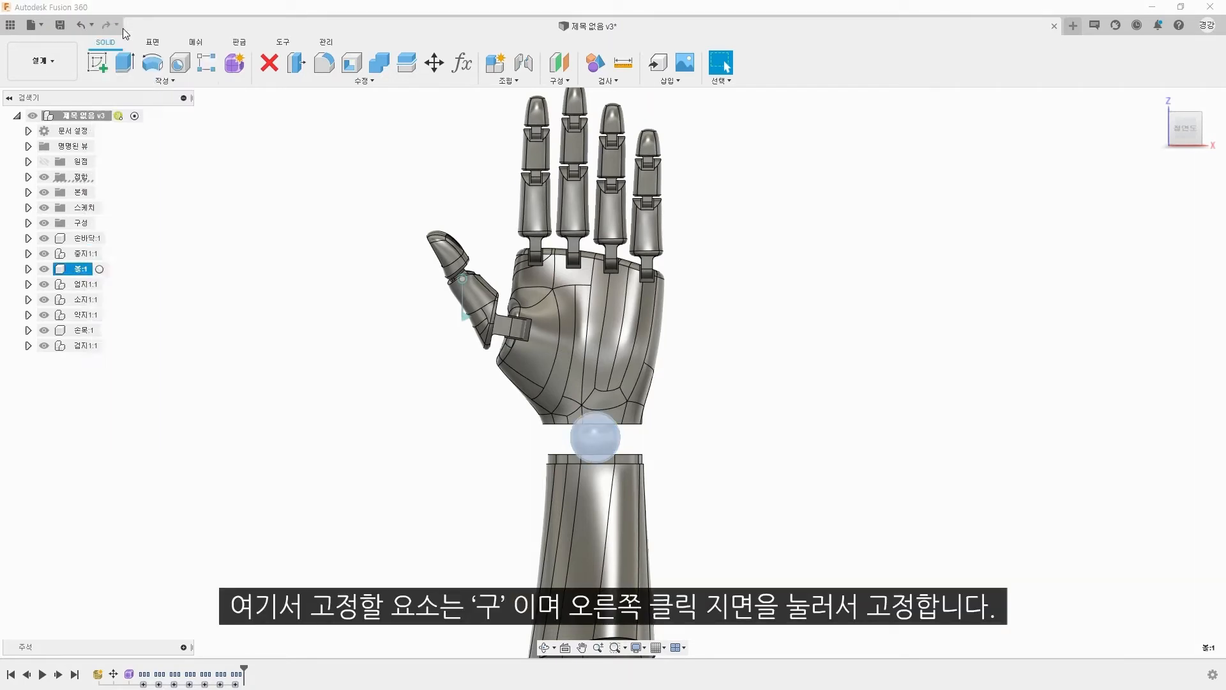
left_click_drag(611, 289, 651, 352)
middle_click_drag(653, 353, 701, 390, "shift")
left_click_drag(655, 329, 596, 354)
left_click(791, 66)
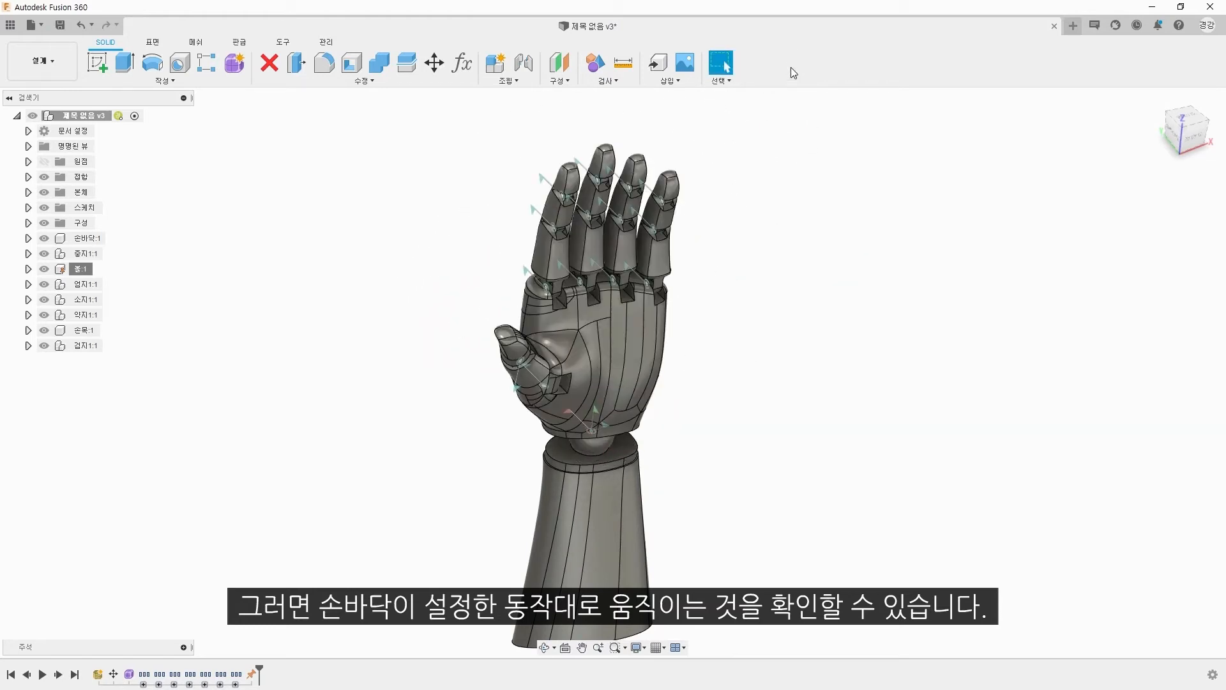
Step: Face the hand from the front and ground the palm component
left_click(1194, 145)
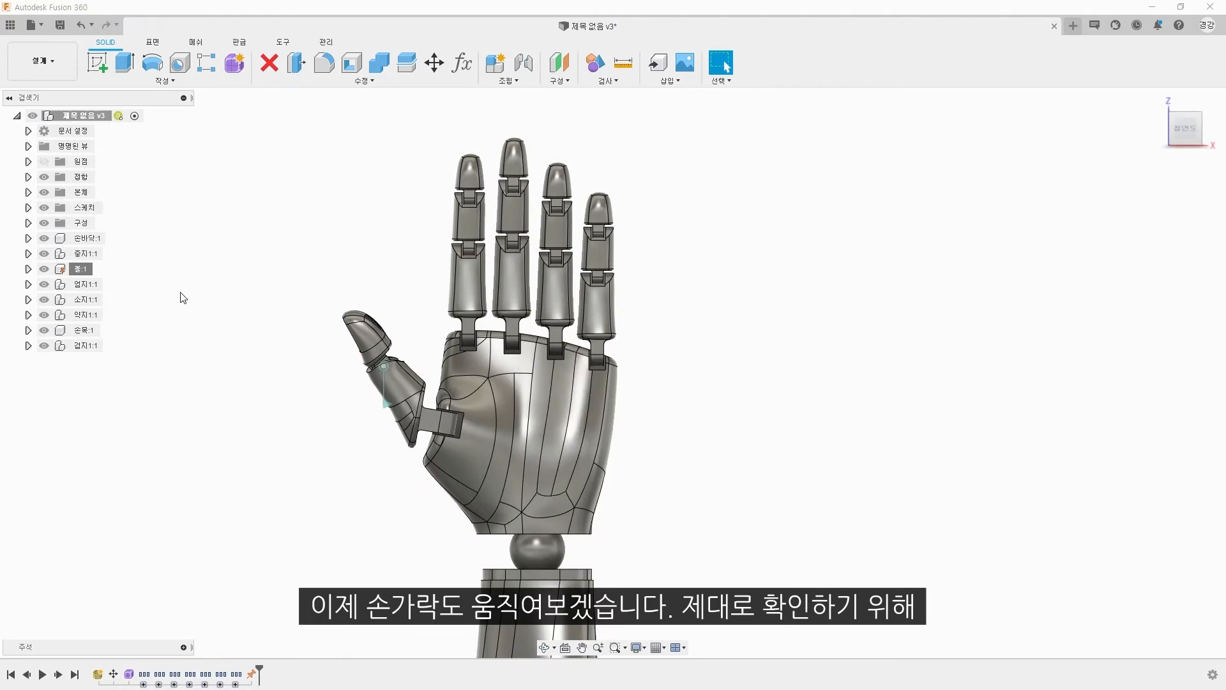
right_click(84, 239)
left_click(112, 267)
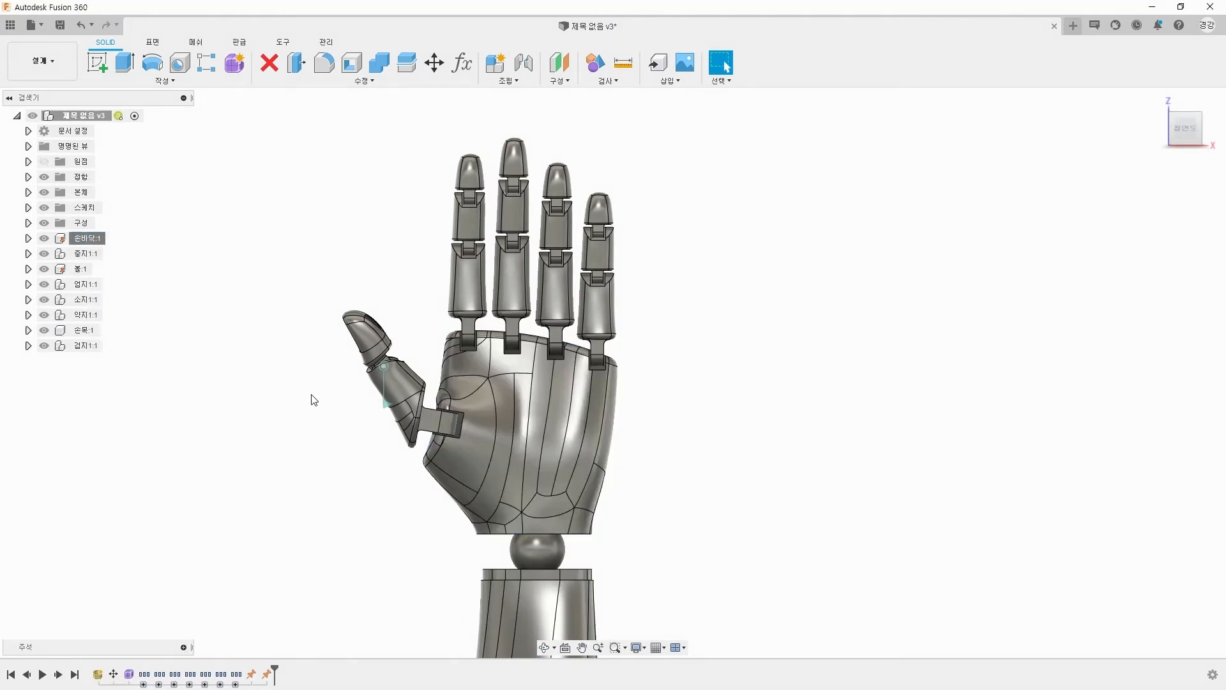
Step: Bend the fingers to test their revolute joints, and revert them to their original positions
middle_click_drag(537, 370, 616, 383, "shift")
scroll(459, 324, "up", 5)
middle_click_drag(458, 323, 454, 329, "shift")
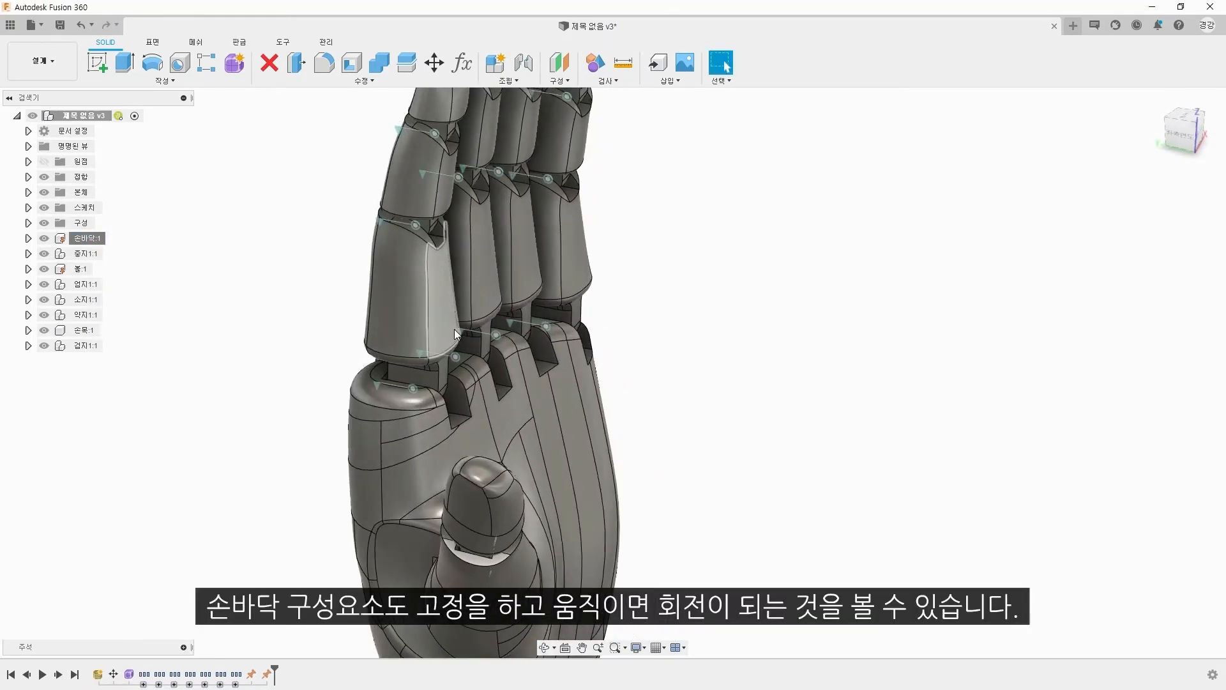
scroll(454, 328, "down", 5)
left_click_drag(439, 212, 475, 164)
scroll(433, 246, "up", 4)
double_click(450, 267)
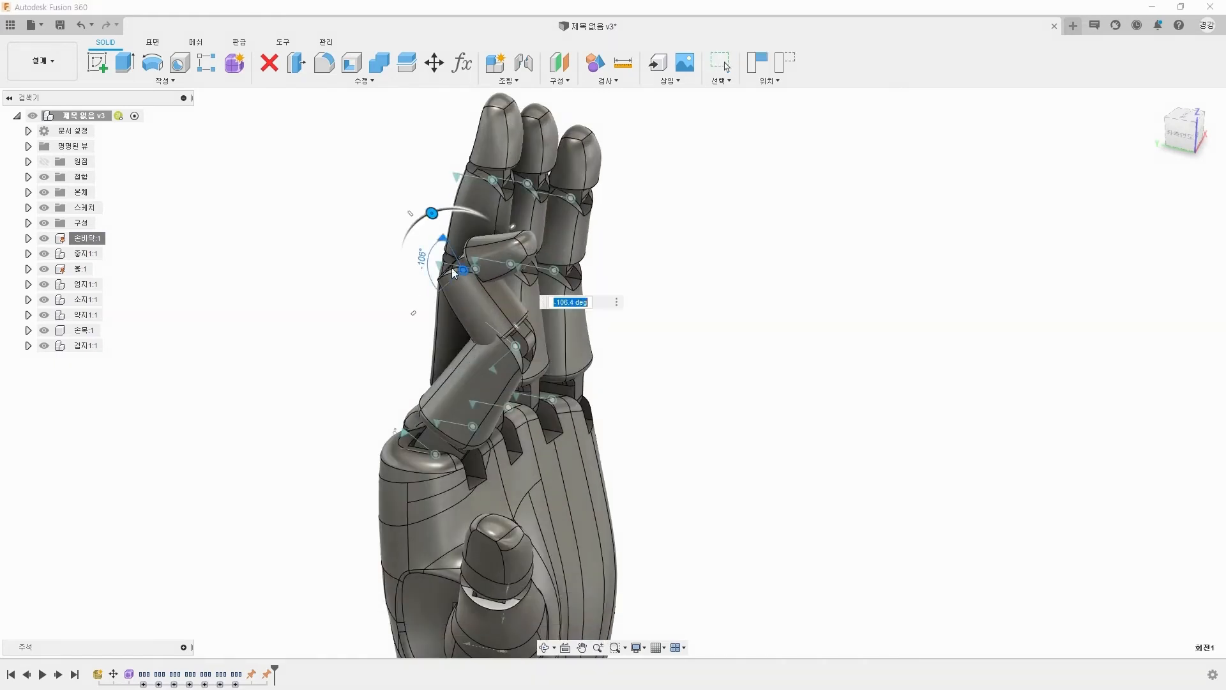
key("Escape")
left_click_drag(429, 283, 624, 274)
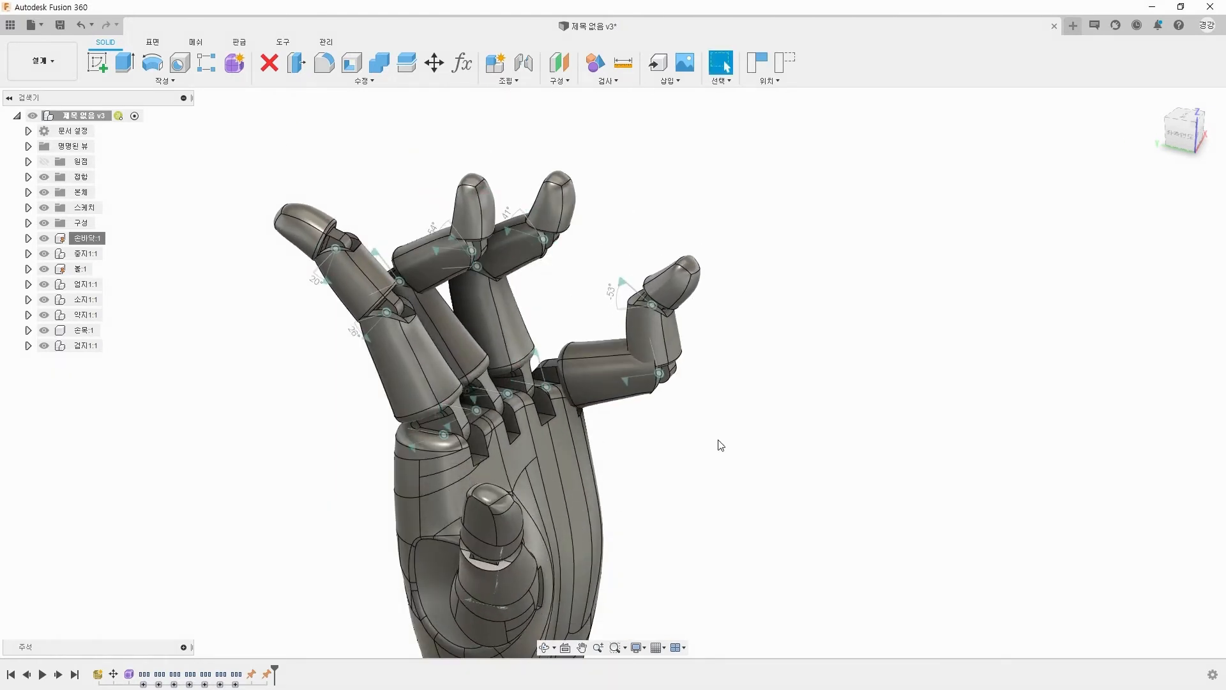
left_click(785, 62)
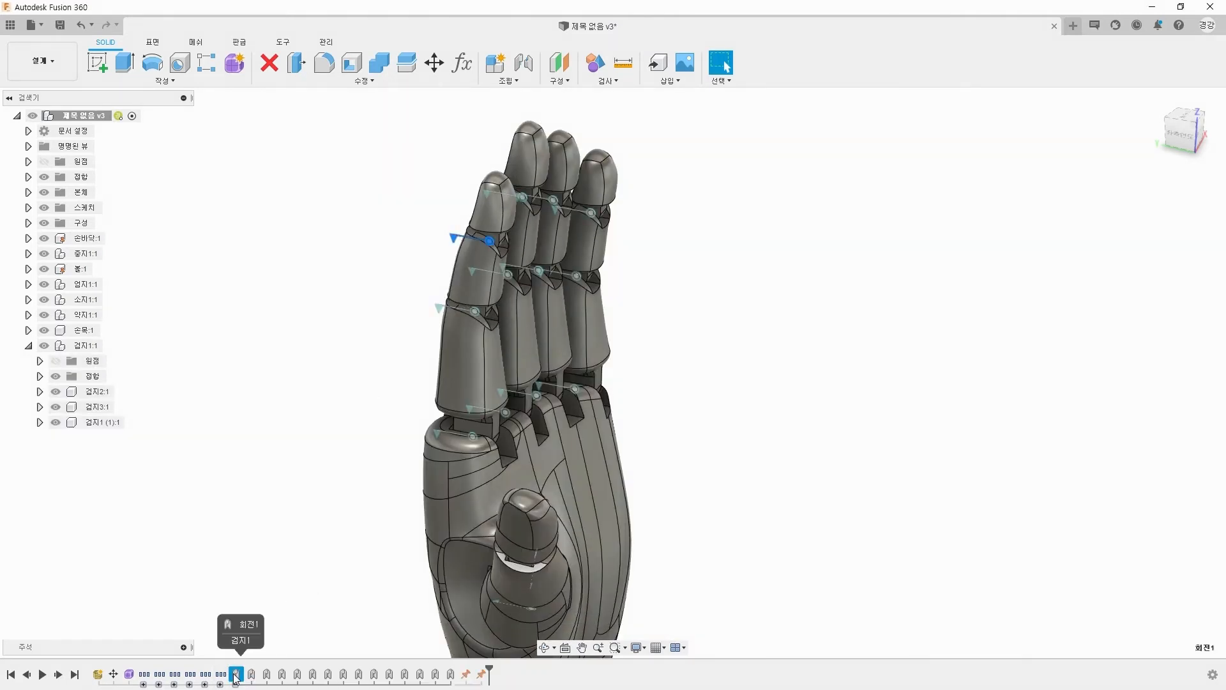
Step: Limit the index fingertip's revolute joint to a minimum of -80 deg and a maximum of 20 deg
left_click(39, 376)
right_click(110, 393)
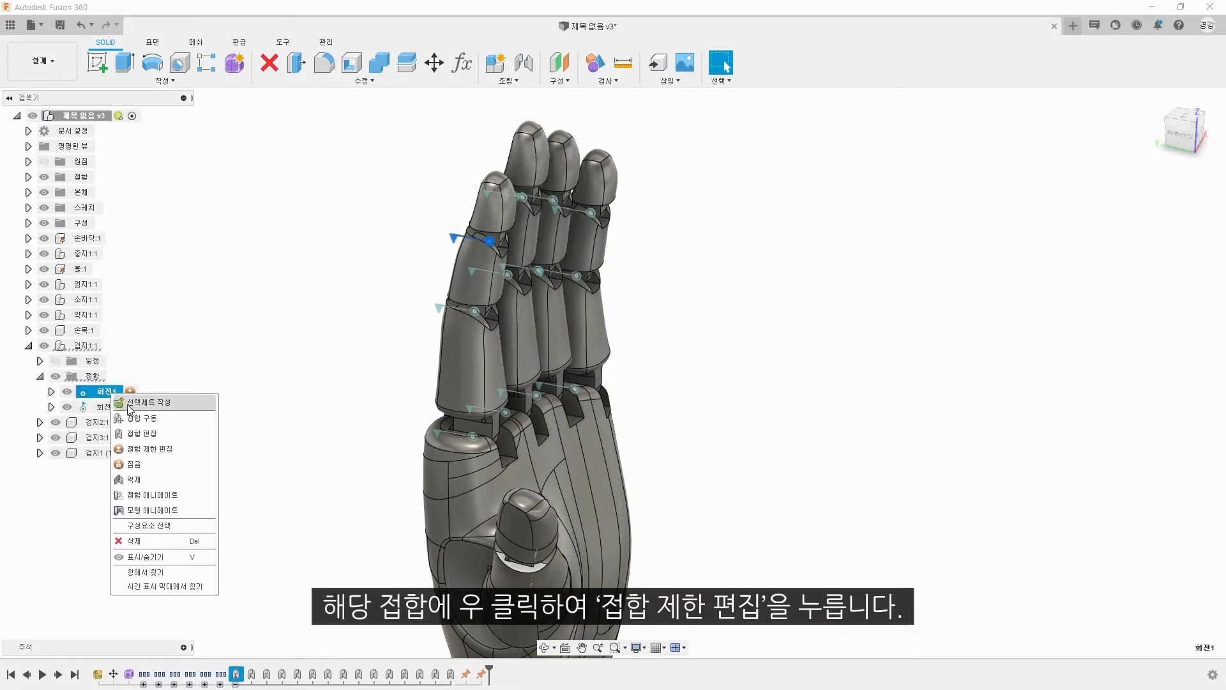
left_click(168, 448)
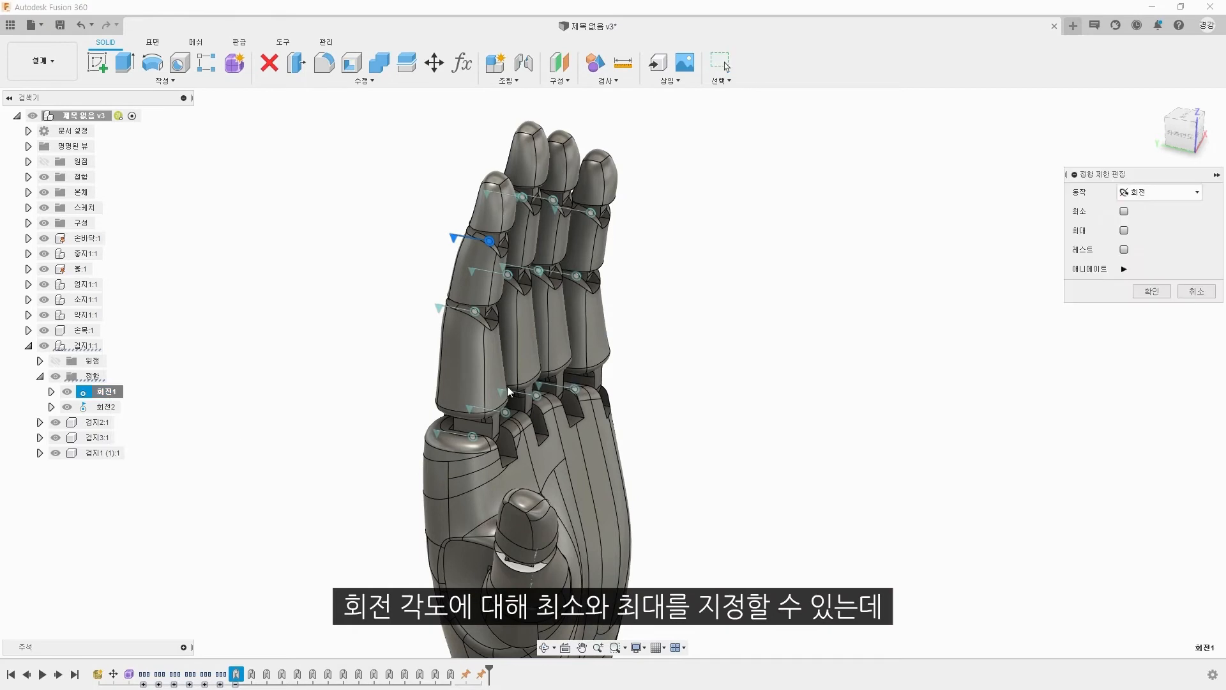
left_click_drag(1108, 185, 291, 207)
scroll(361, 396, "up", 3)
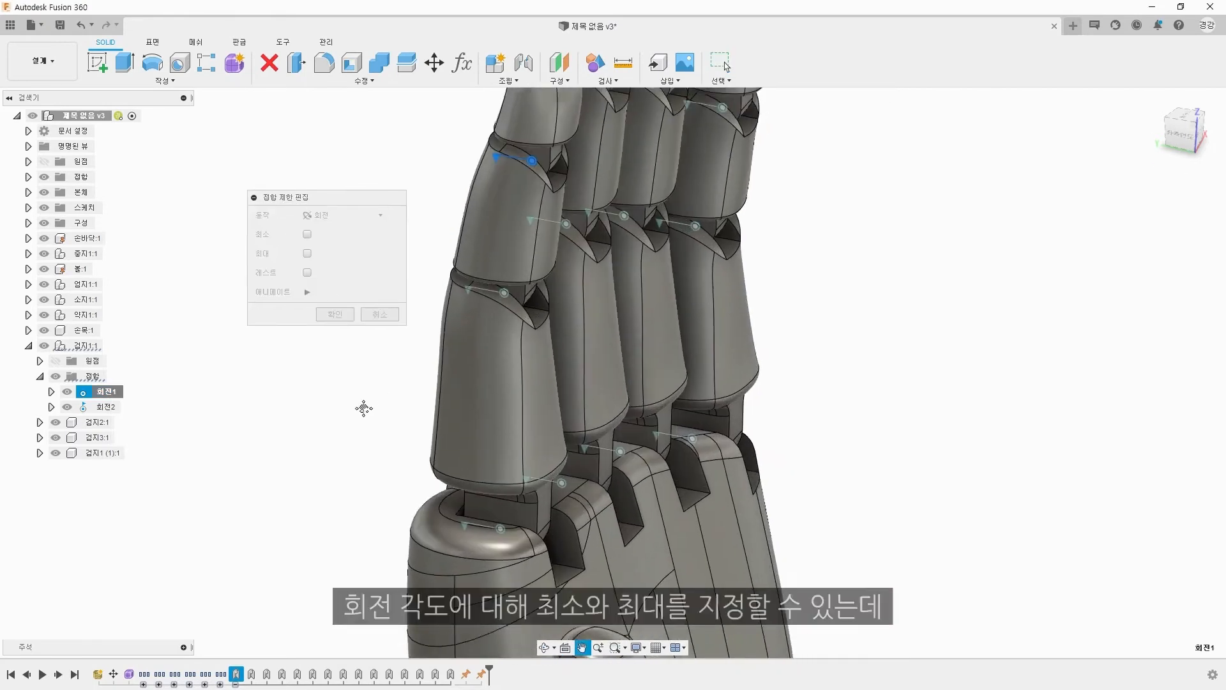
left_click(307, 254)
left_click(307, 235)
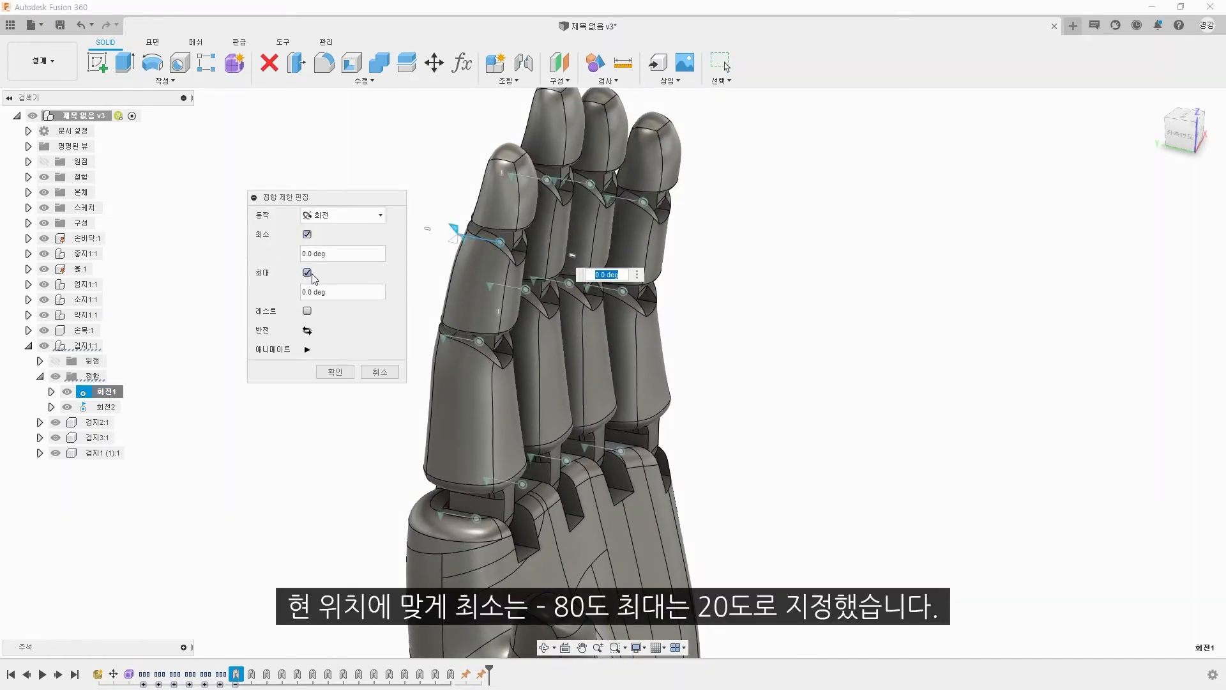
type("20")
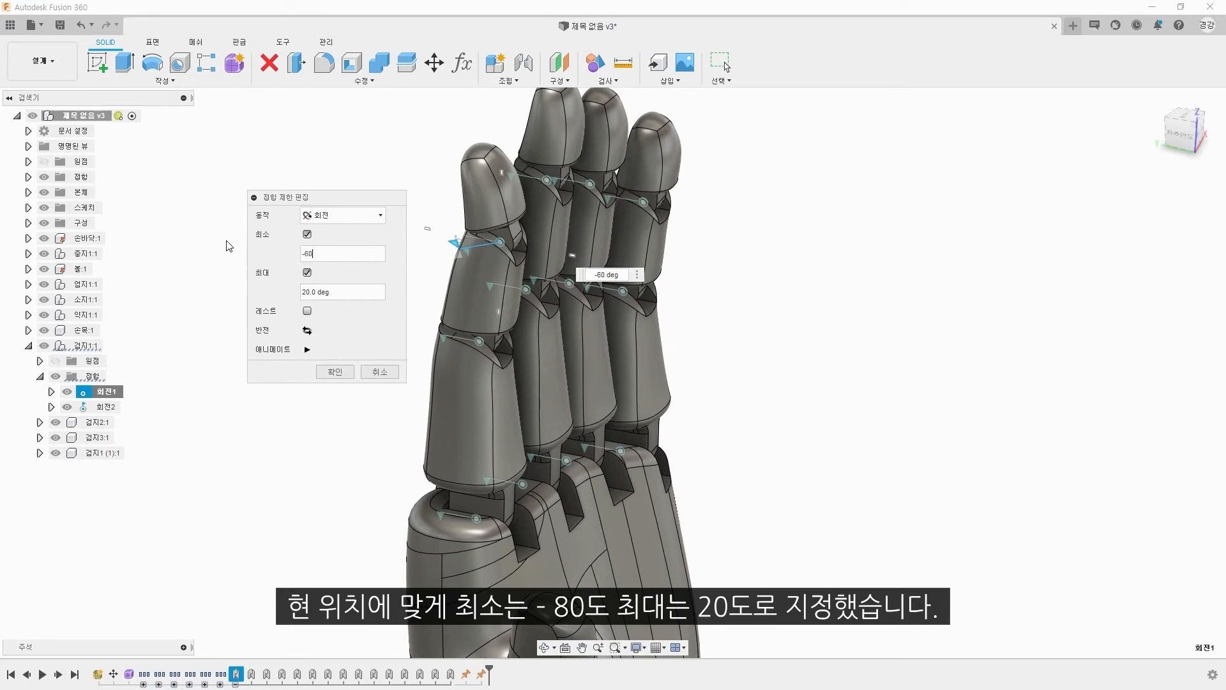
type("-80")
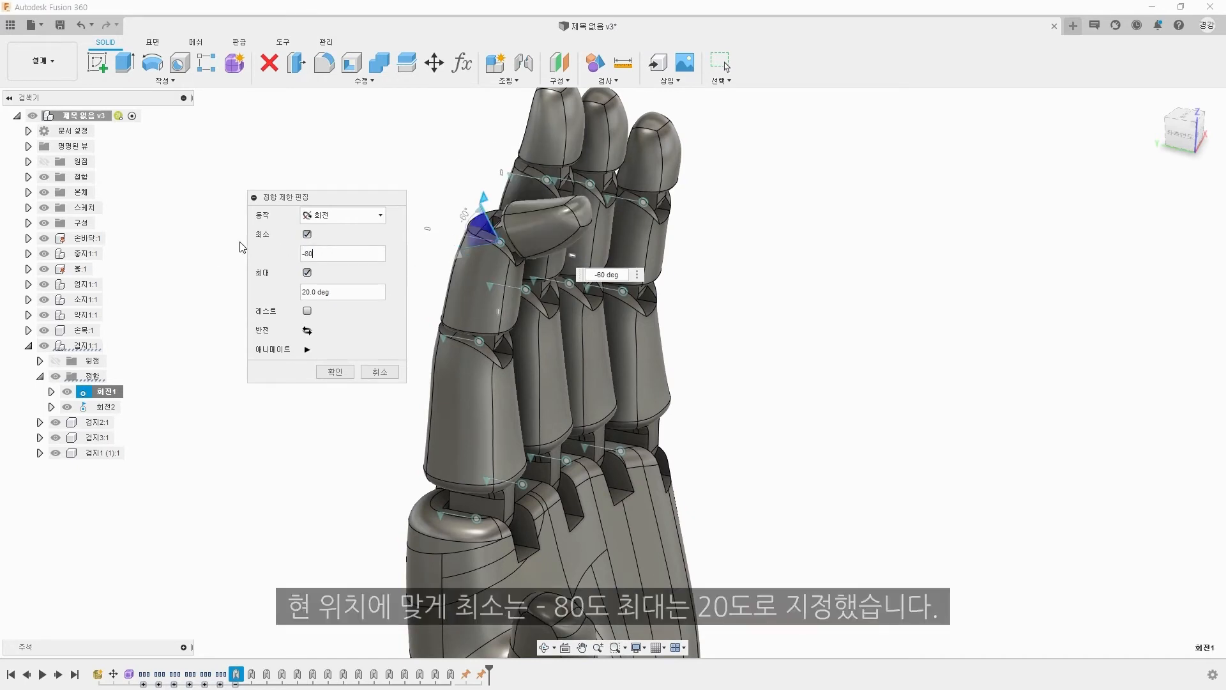
left_click(336, 373)
Step: Edit the joint limits of the index finger's middle joint and enable minimum and maximum limits on its knuckle joint
right_click(106, 407)
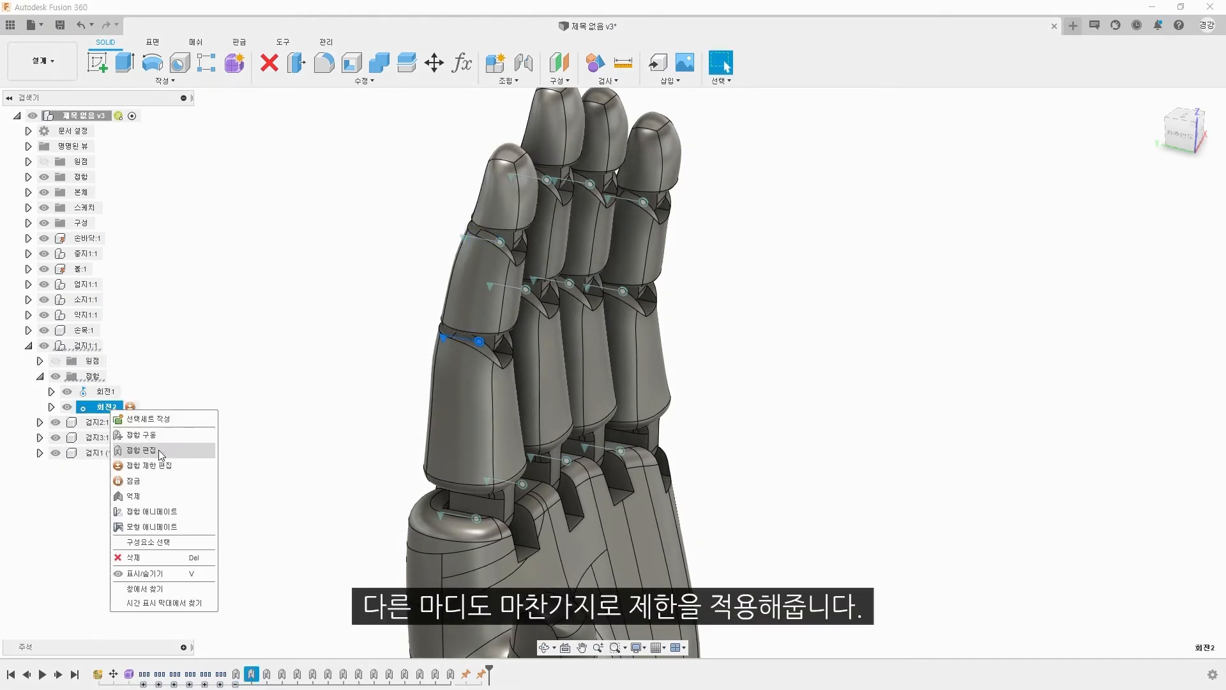
left_click(158, 451)
left_click(332, 375)
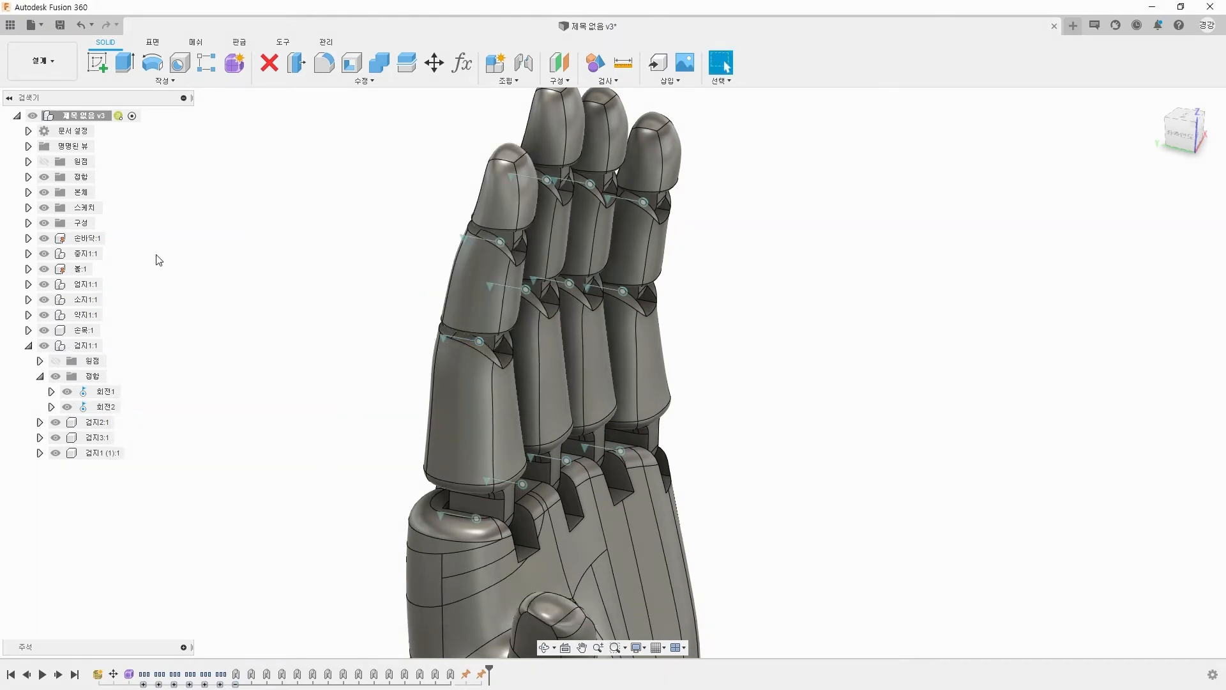
left_click(28, 177)
left_click(307, 234)
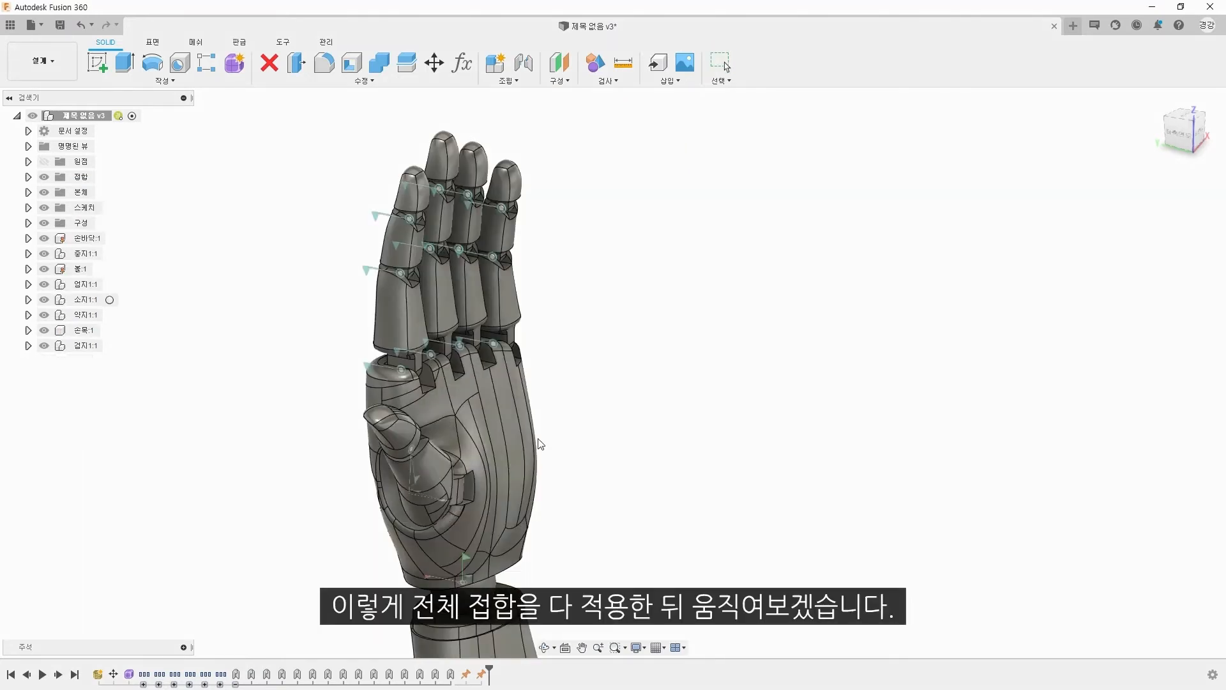
Step: Bend the fingers and thumb to test the range of motion of the limited joints
middle_click_drag(540, 443, 522, 452, "shift")
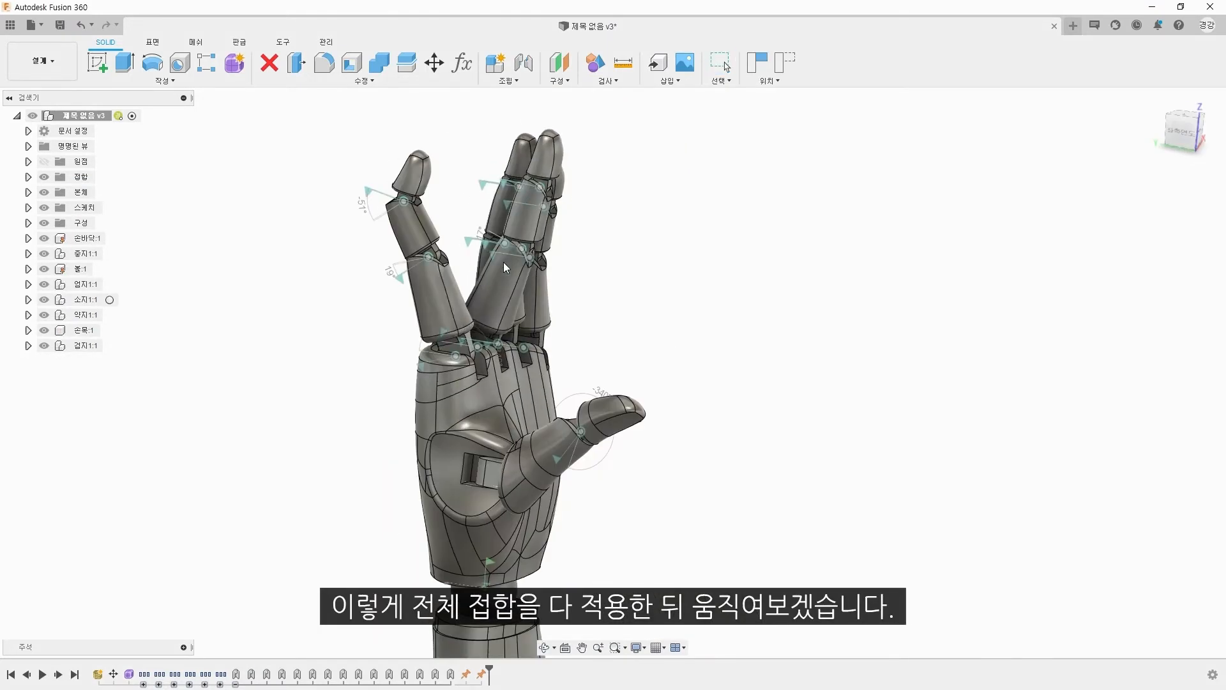
left_click_drag(503, 262, 449, 168)
left_click_drag(540, 265, 569, 254)
middle_click_drag(569, 254, 503, 238, "shift")
left_click_drag(503, 239, 754, 439)
middle_click_drag(754, 439, 664, 357, "shift")
left_click_drag(580, 207, 657, 243)
middle_click_drag(639, 511, 622, 497, "shift")
middle_click_drag(622, 497, 599, 397)
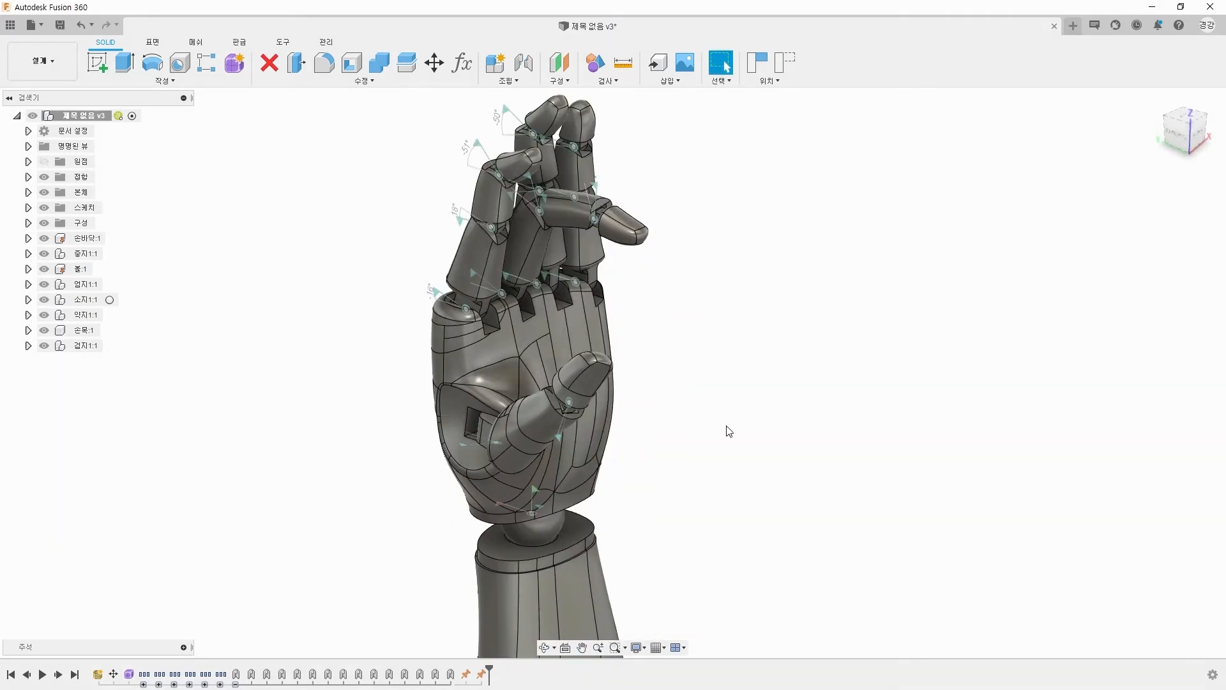
middle_click_drag(729, 432, 347, 492, "shift")
Step: Limit the wrist ball joint's 좌우 (left-right) motion to between -50 deg and 50 deg, and test the palm's movement
right_click(91, 268)
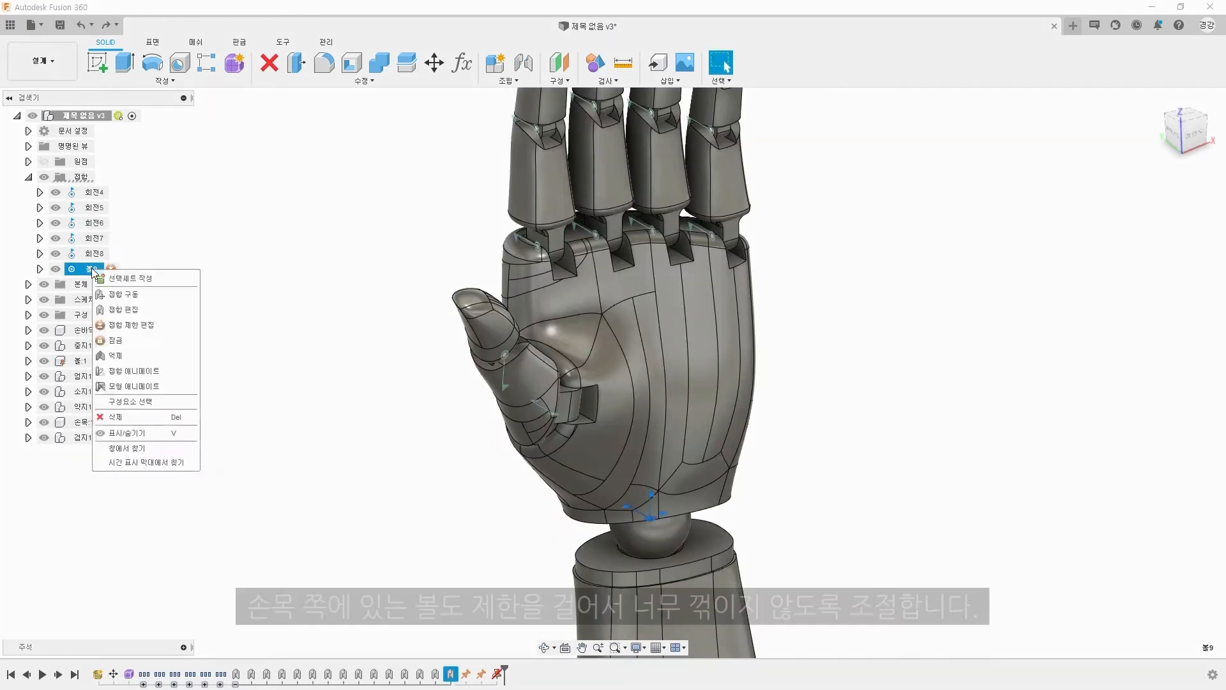
left_click(140, 323)
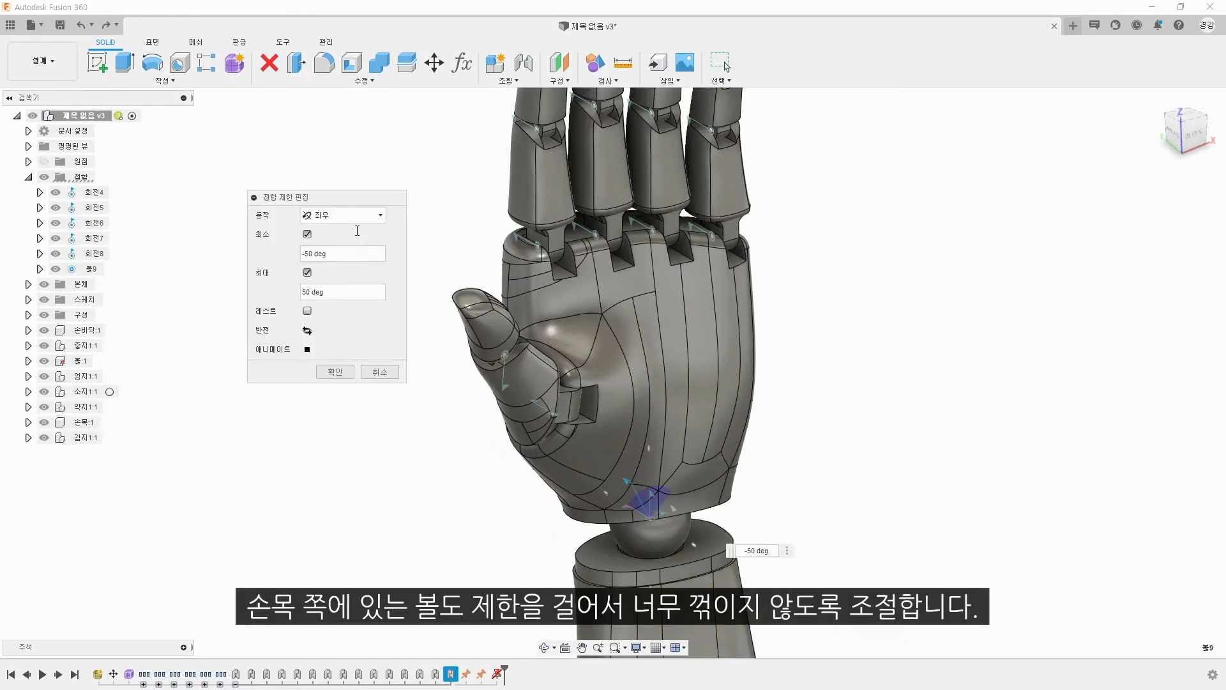
middle_click_drag(566, 391, 498, 359, "shift")
left_click_drag(728, 358, 341, 498)
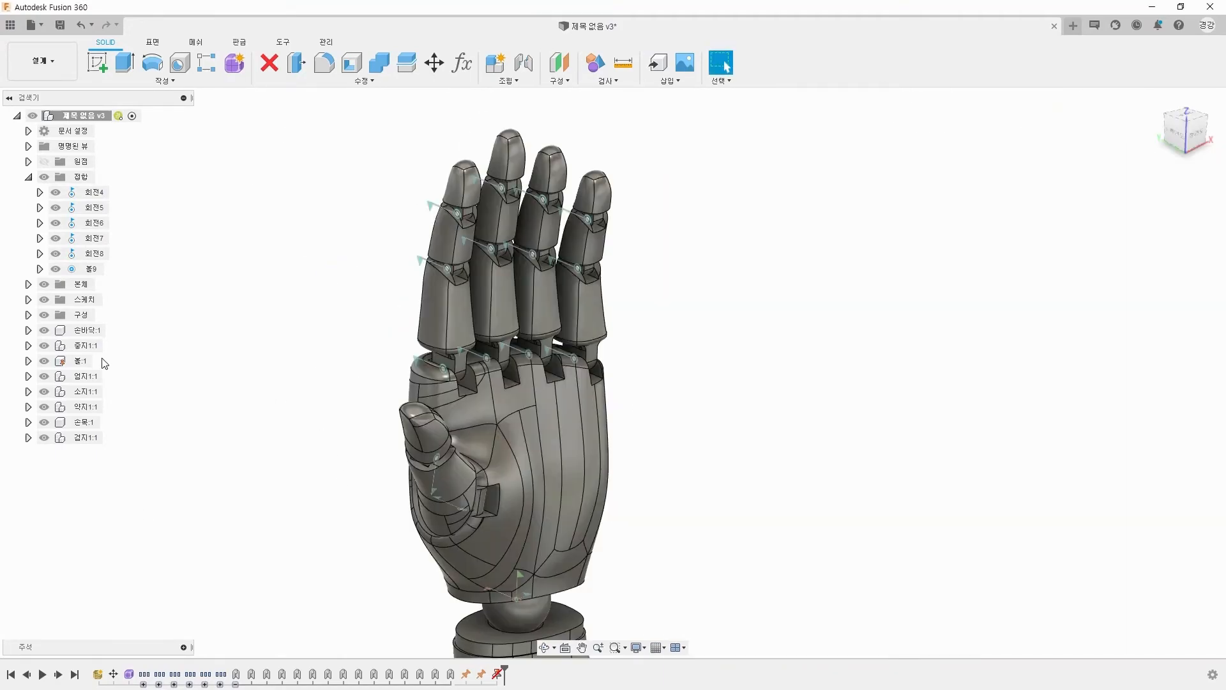
Step: Ground the palm component again
right_click(94, 338)
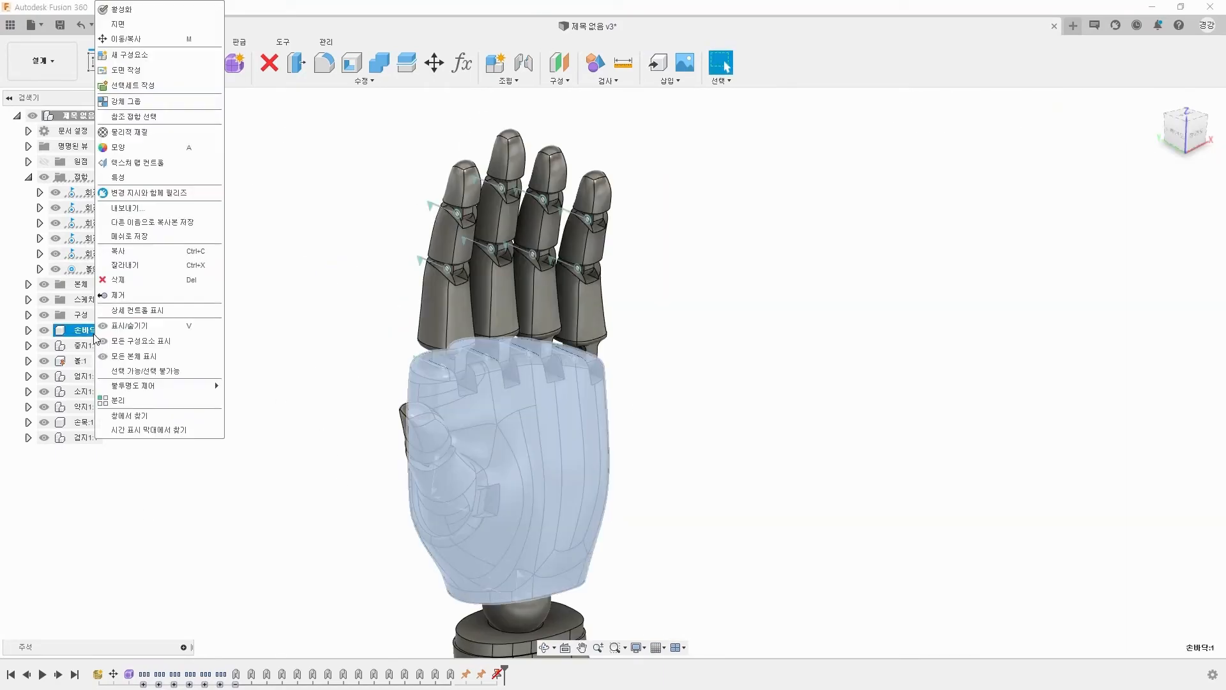
left_click(145, 30)
Step: Start a motion link between the index finger's fingertip joint and middle joint
scroll(370, 324, "up", 3)
left_click(517, 81)
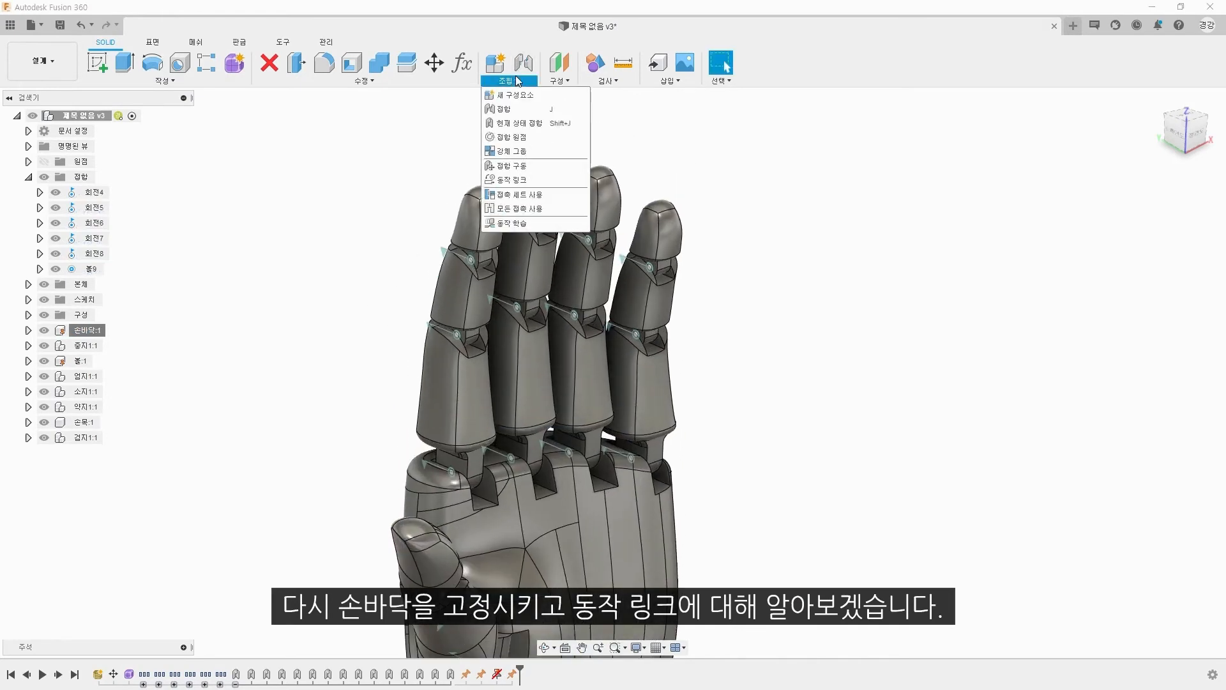
left_click(510, 179)
scroll(424, 275, "down", 2)
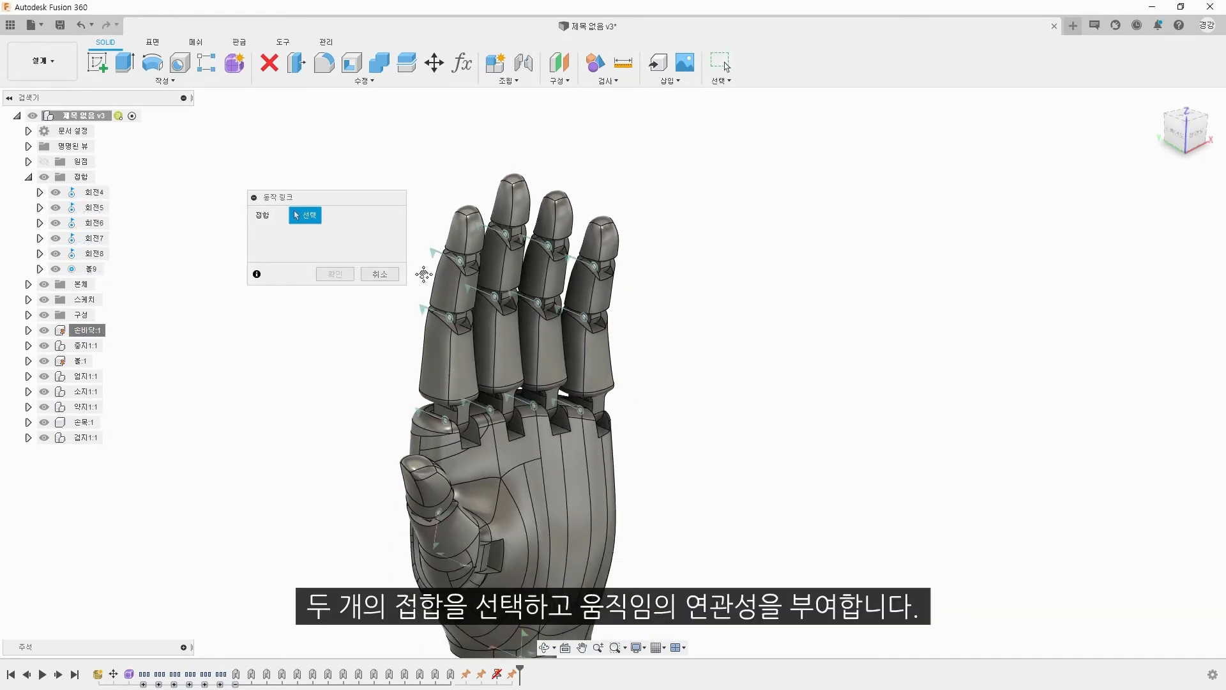
middle_click_drag(423, 275, 464, 286)
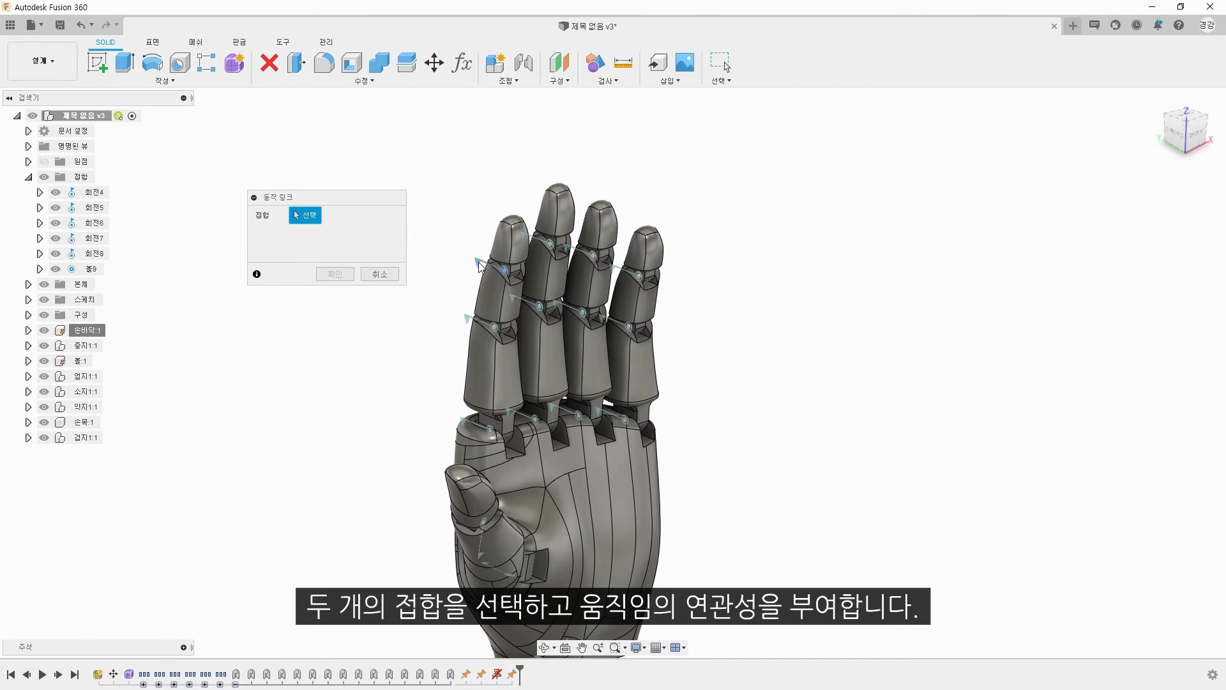
left_click(469, 332)
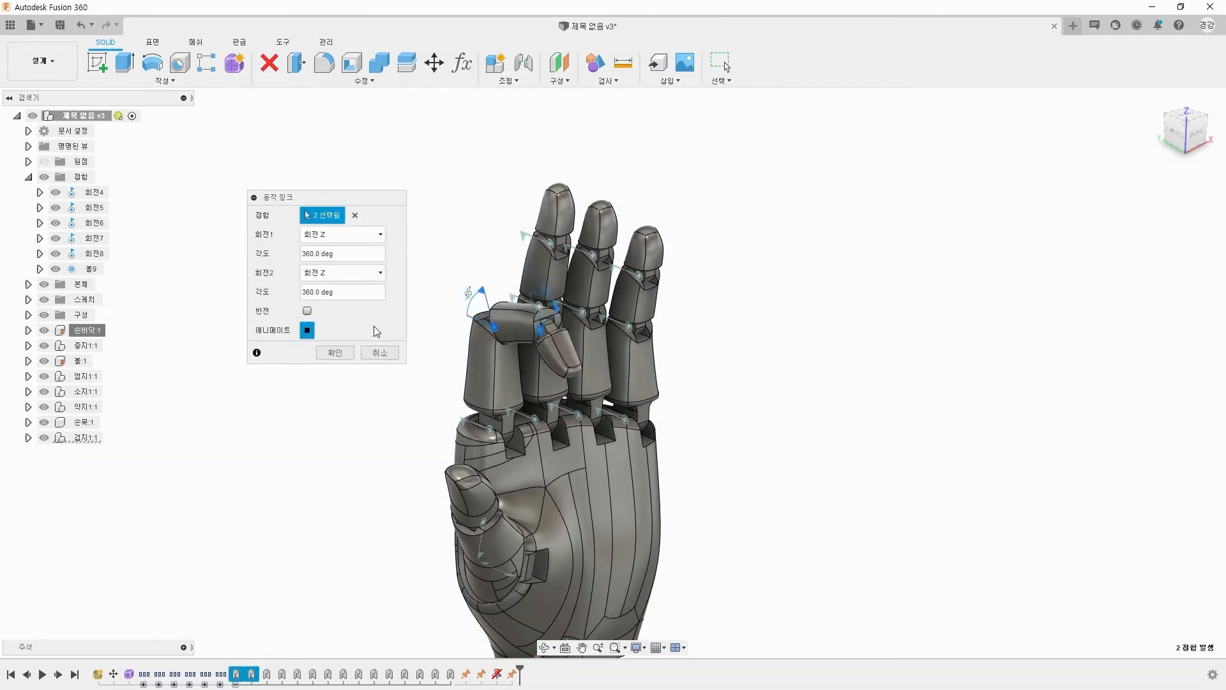
Step: Set the motion link's first angle to 20 deg and try 40 deg and 60 deg for the second
left_click_drag(346, 255, 152, 257)
type("20")
type("40")
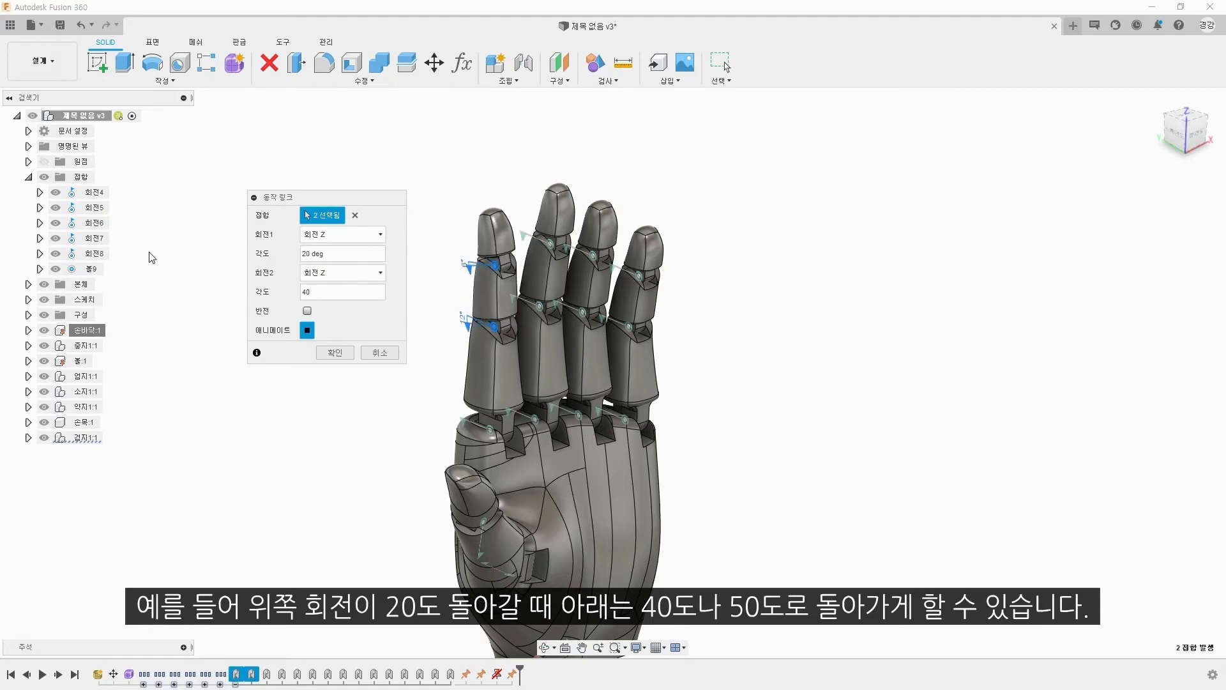
double_click(305, 294)
type("60")
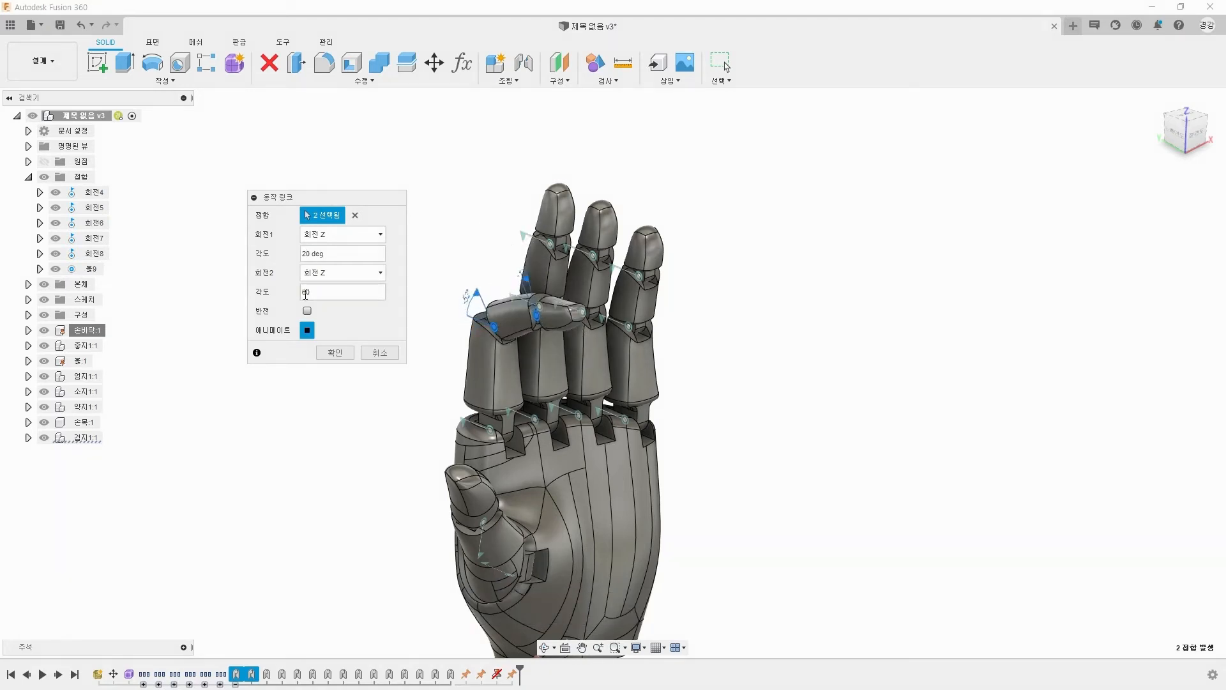
key("Return")
Step: Link the index finger's fingertip joint to its middle joint, and its middle joint to its knuckle joint, at 360 deg each
left_click(512, 81)
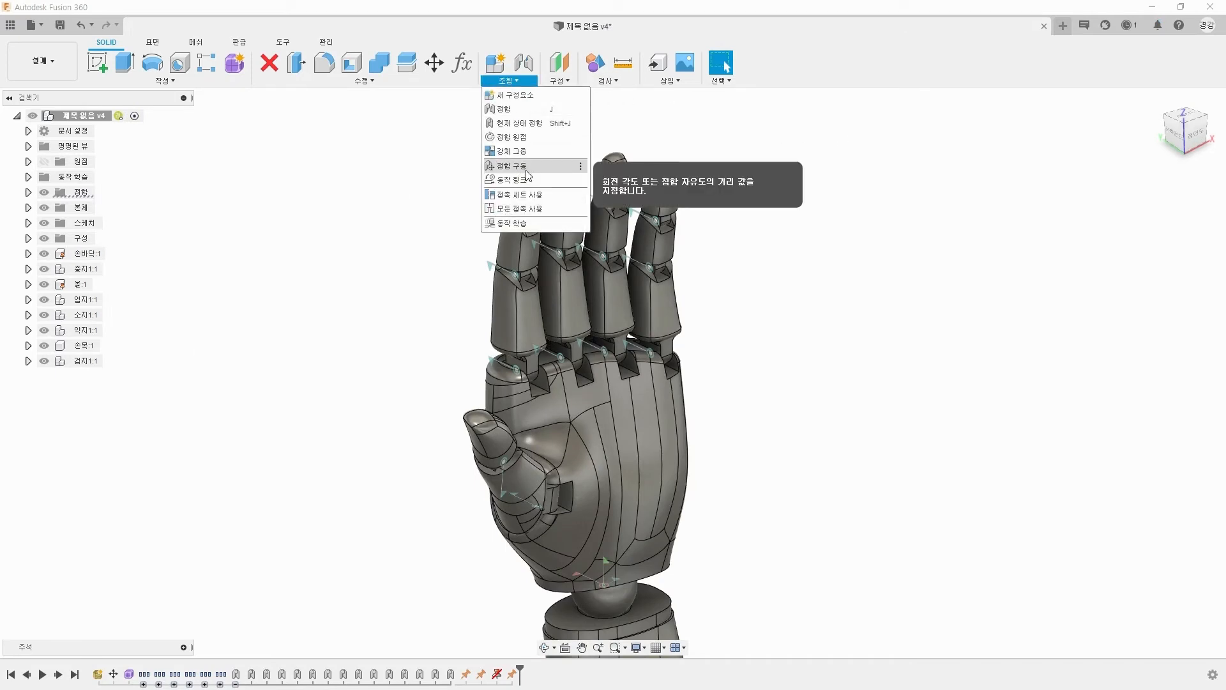
left_click(514, 163)
left_click(493, 269)
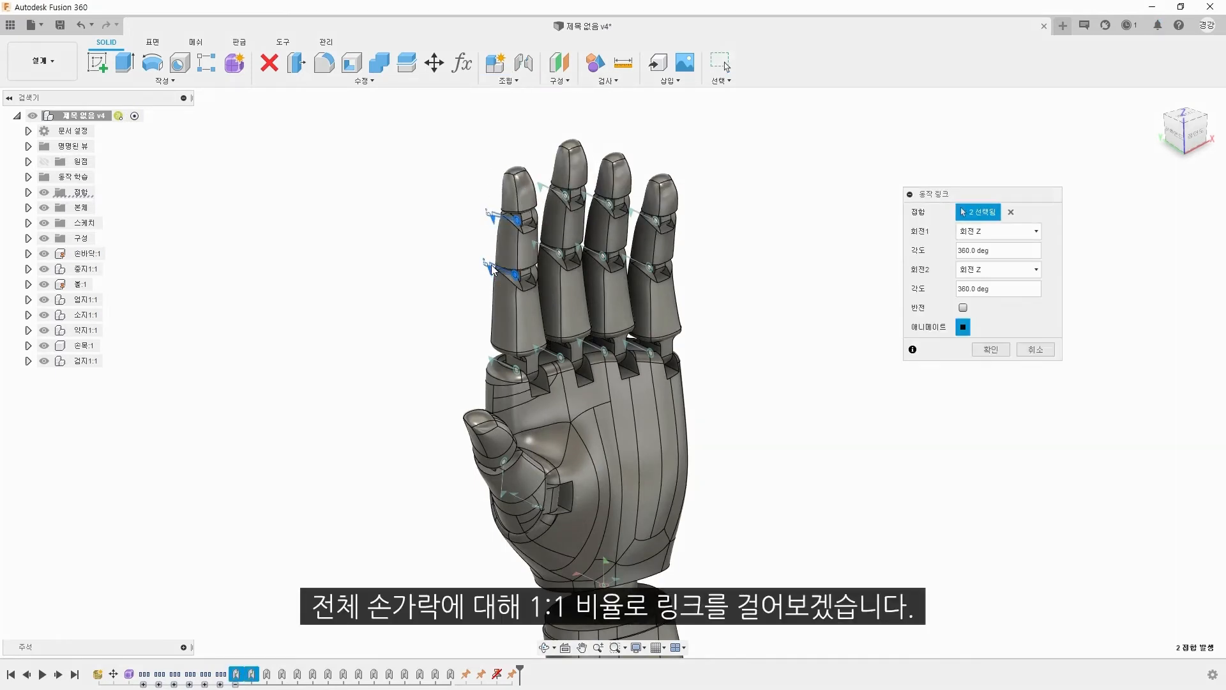
key("Return")
right_click(445, 290)
left_click(448, 220)
left_click(491, 368)
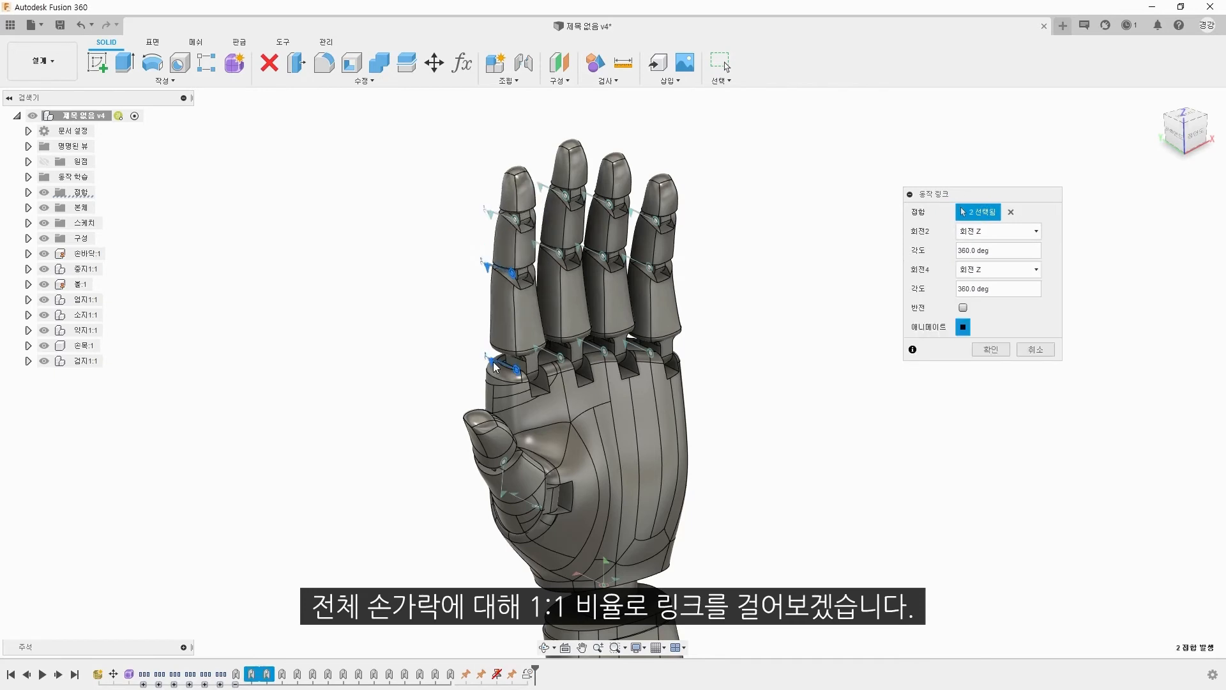
key("Return")
Step: Add motion links on the little finger's middle and fingertip joints so the finger moves with the index finger
right_click(465, 291)
left_click(466, 224)
left_click(649, 266)
key("Return")
right_click(717, 246)
left_click(717, 179)
left_click(652, 219)
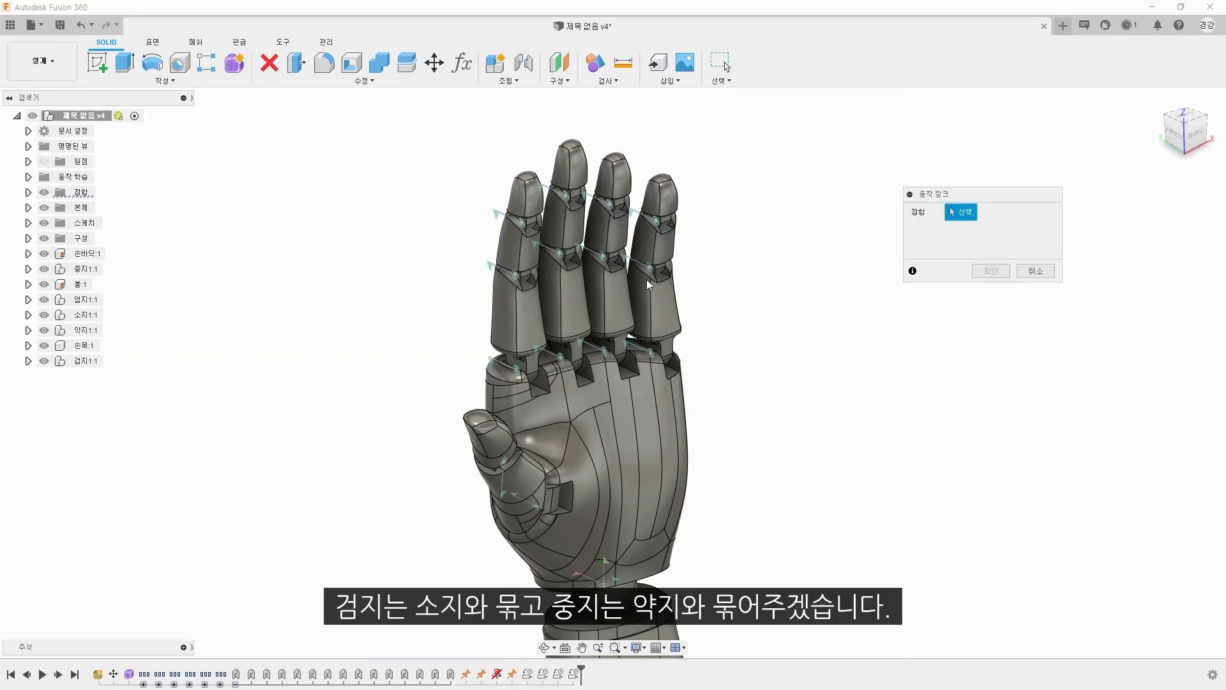
key("Return")
Step: Link the middle finger's fingertip and middle joints, and tie the middle finger to the ring finger with motion links
right_click(742, 254)
left_click(742, 191)
left_click(565, 196)
left_click(559, 253)
key("Return")
left_click(560, 253)
left_click(613, 208)
key("Return")
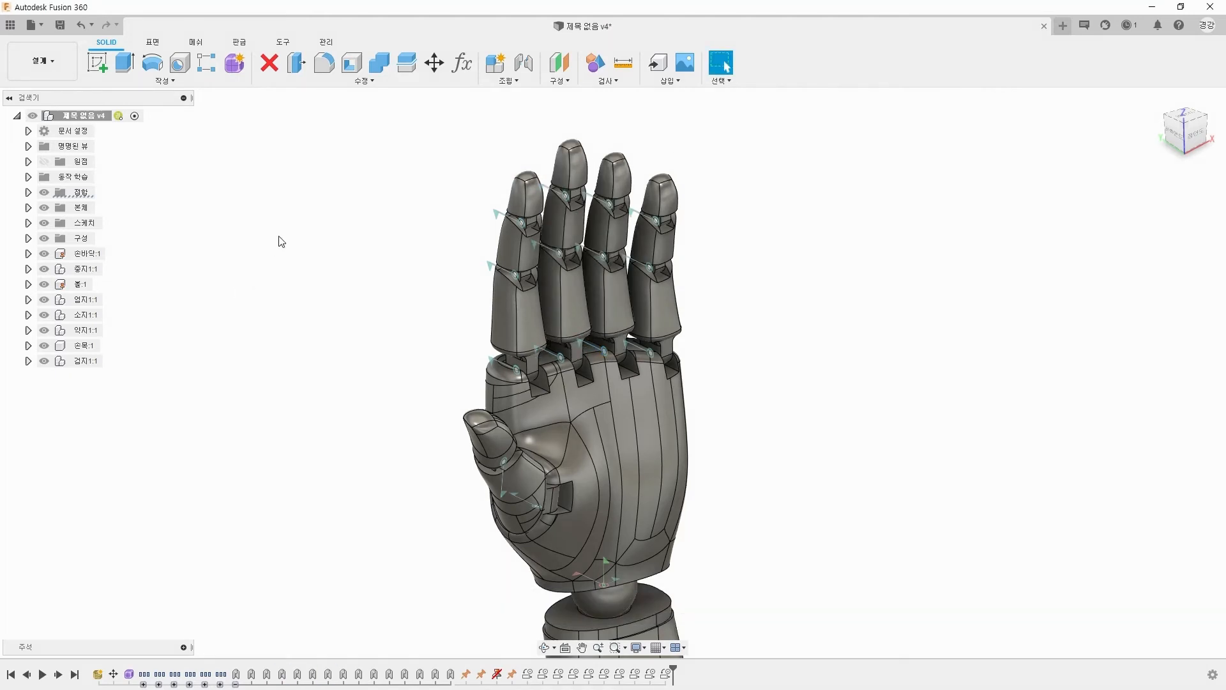
Step: Start a motion study and add the index finger's and middle finger's fingertip revolute joints to it
left_click(511, 81)
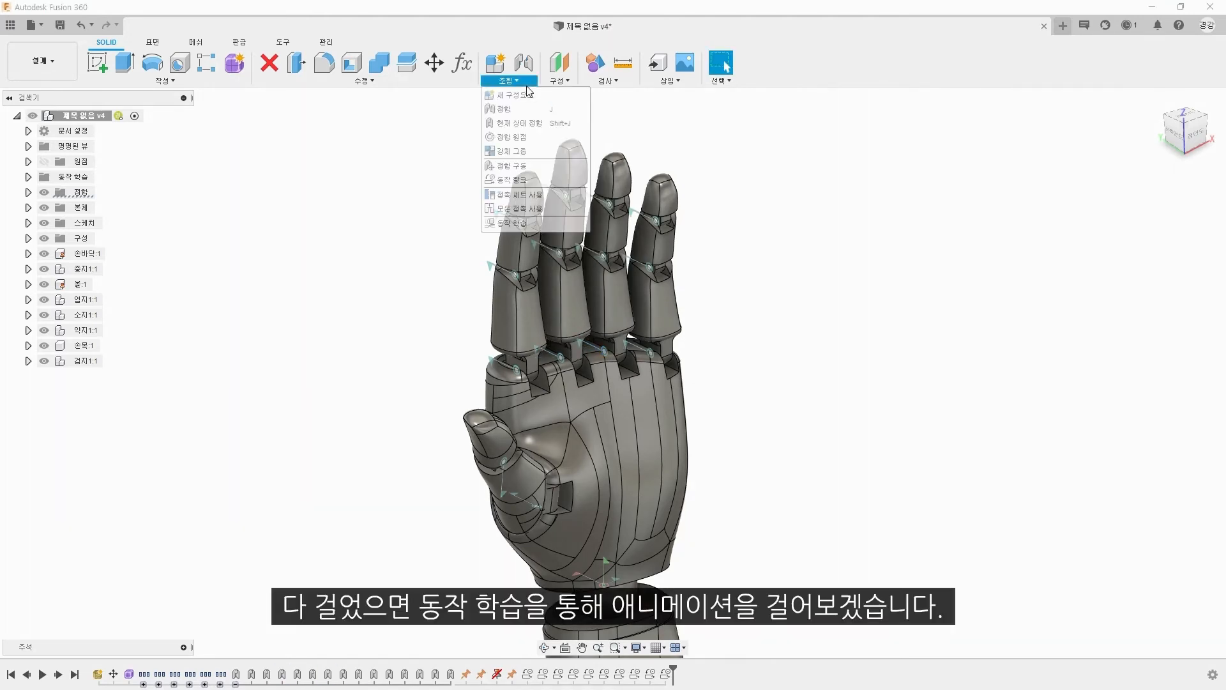
left_click(541, 224)
left_click_drag(862, 503, 748, 315)
left_click(521, 217)
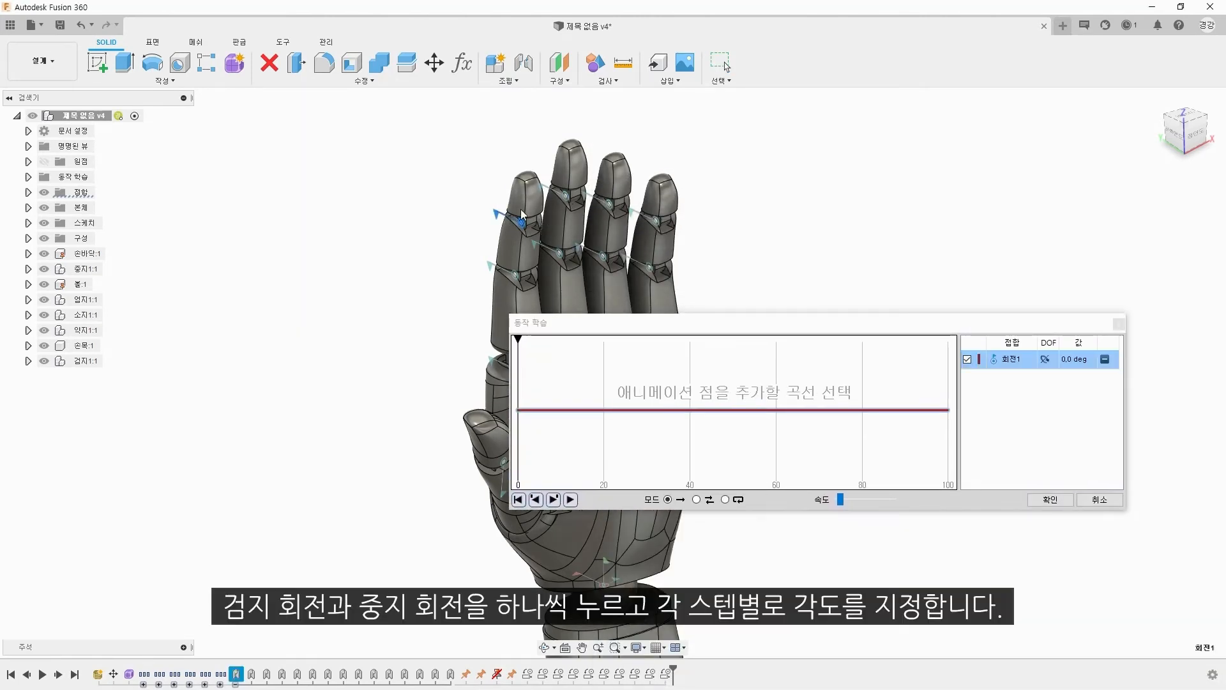
left_click(562, 196)
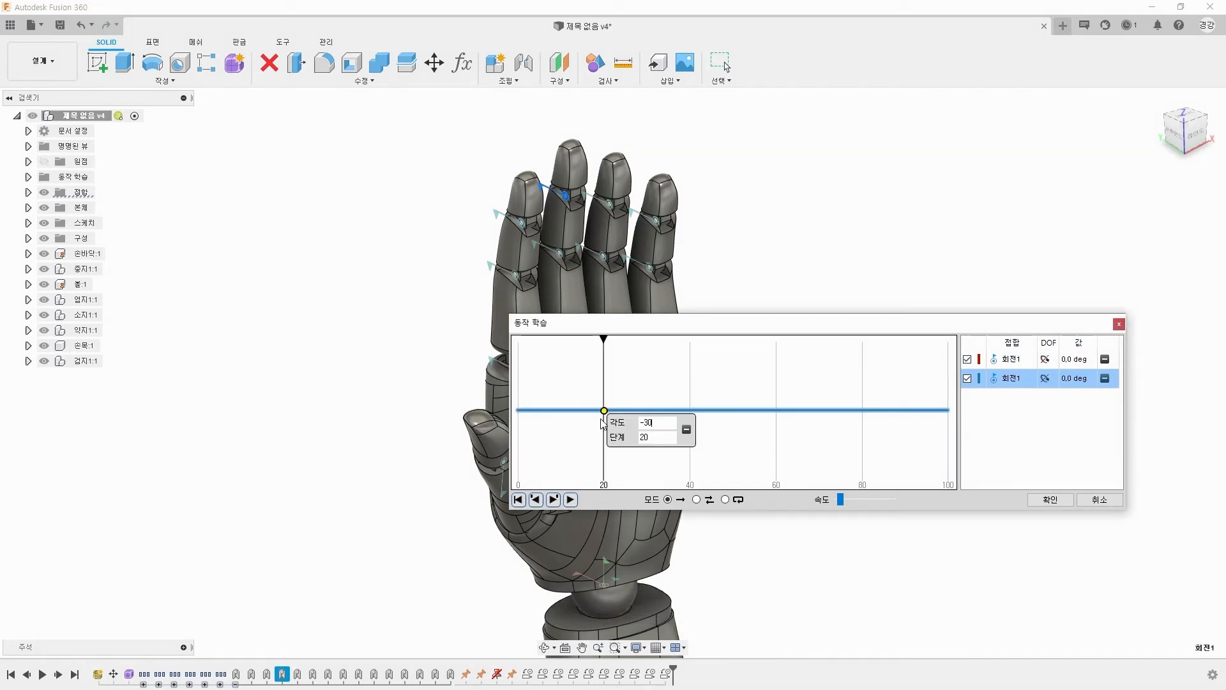
Step: Set both fingertip joints in the motion study to -30 deg at step 20
key("Return")
left_click(600, 411)
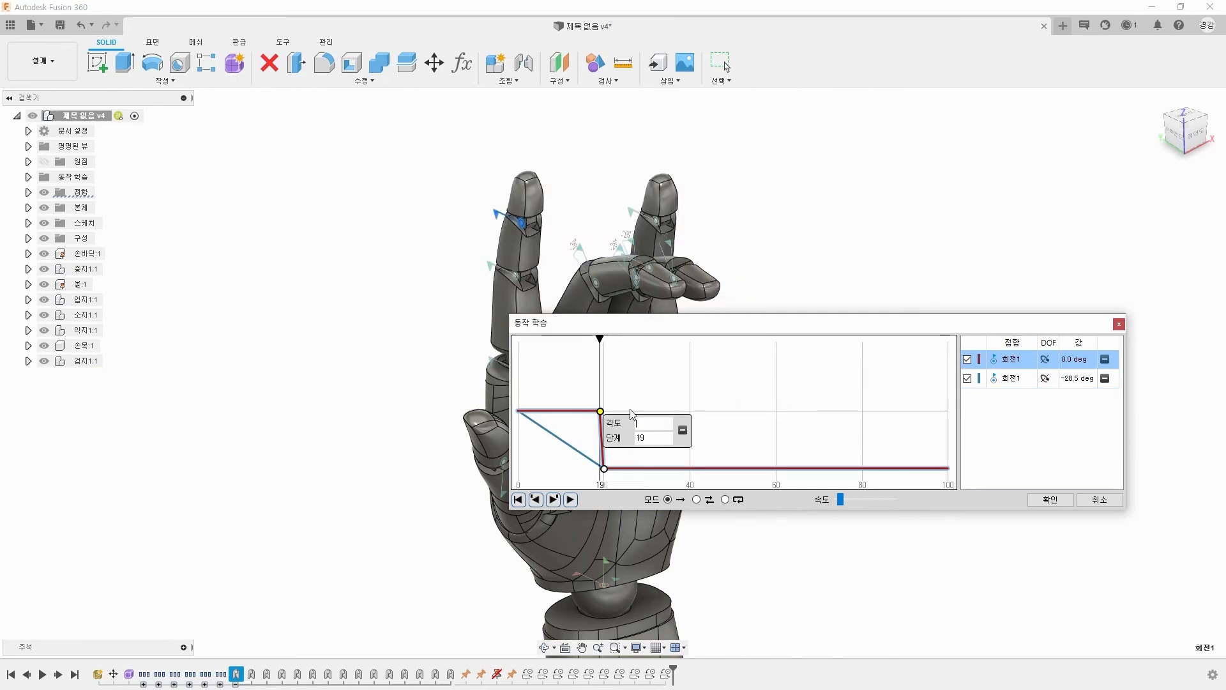
left_click(601, 411)
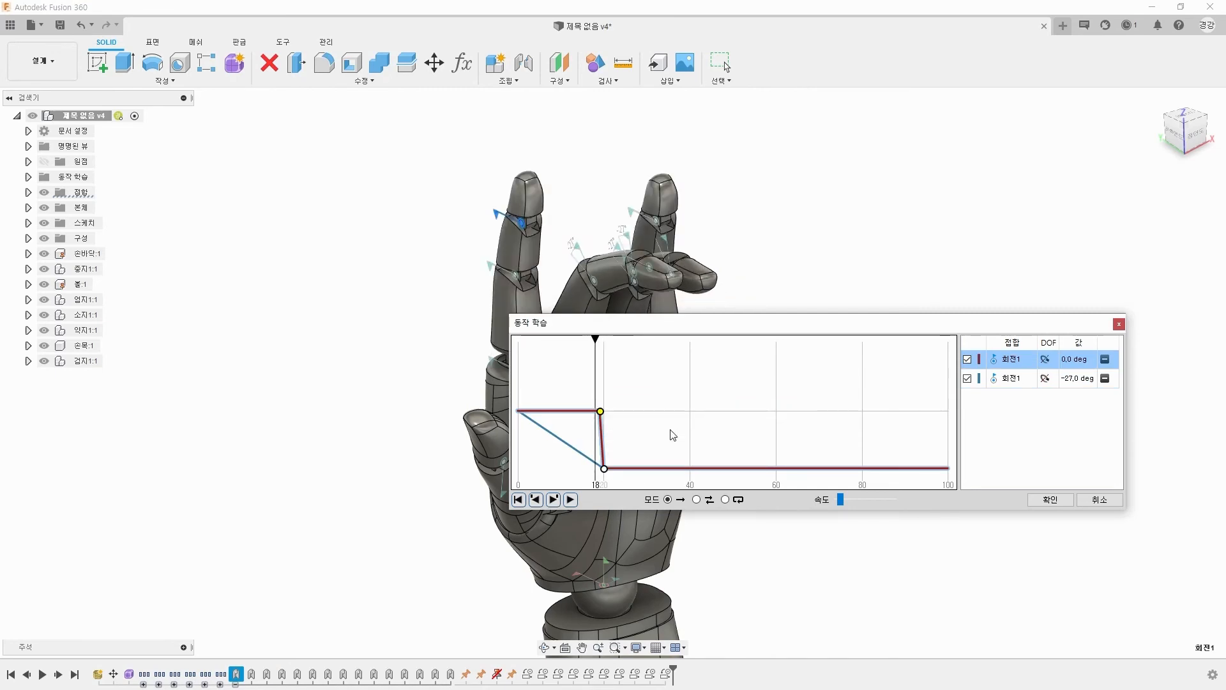
Step: Set both fingertip joints in the motion study to -50 deg at step 40 and -80 deg at step 60
left_click(694, 474)
left_click_drag(691, 447, 686, 468)
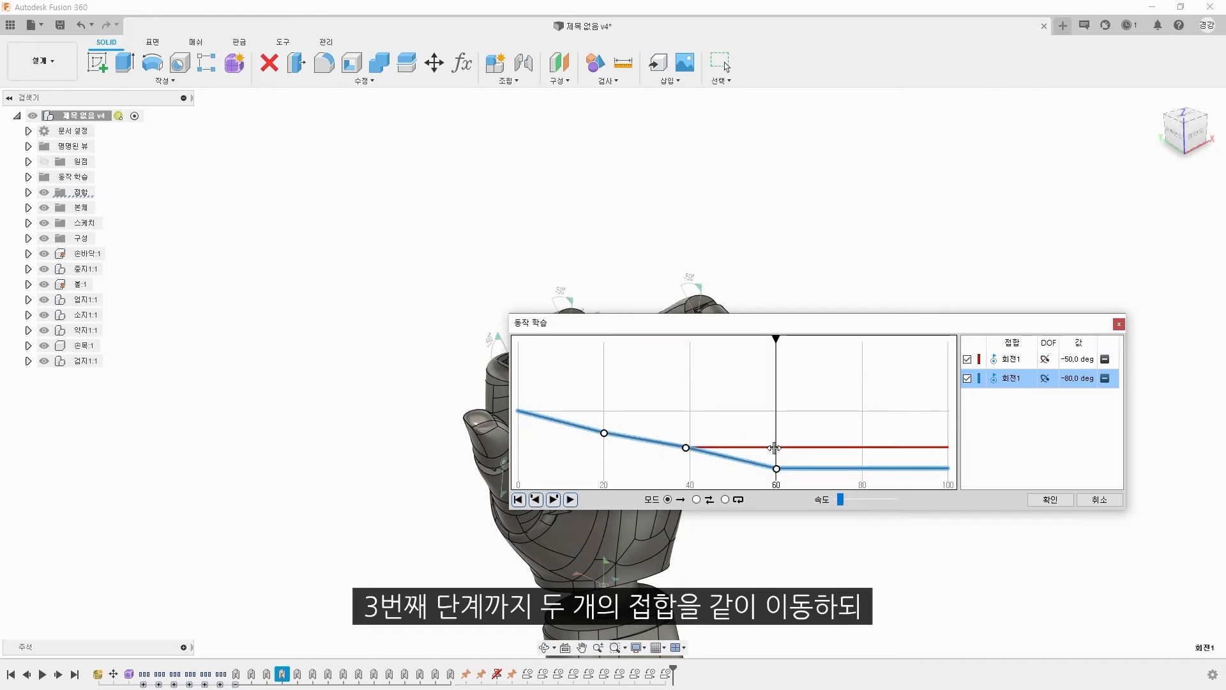
left_click(776, 447)
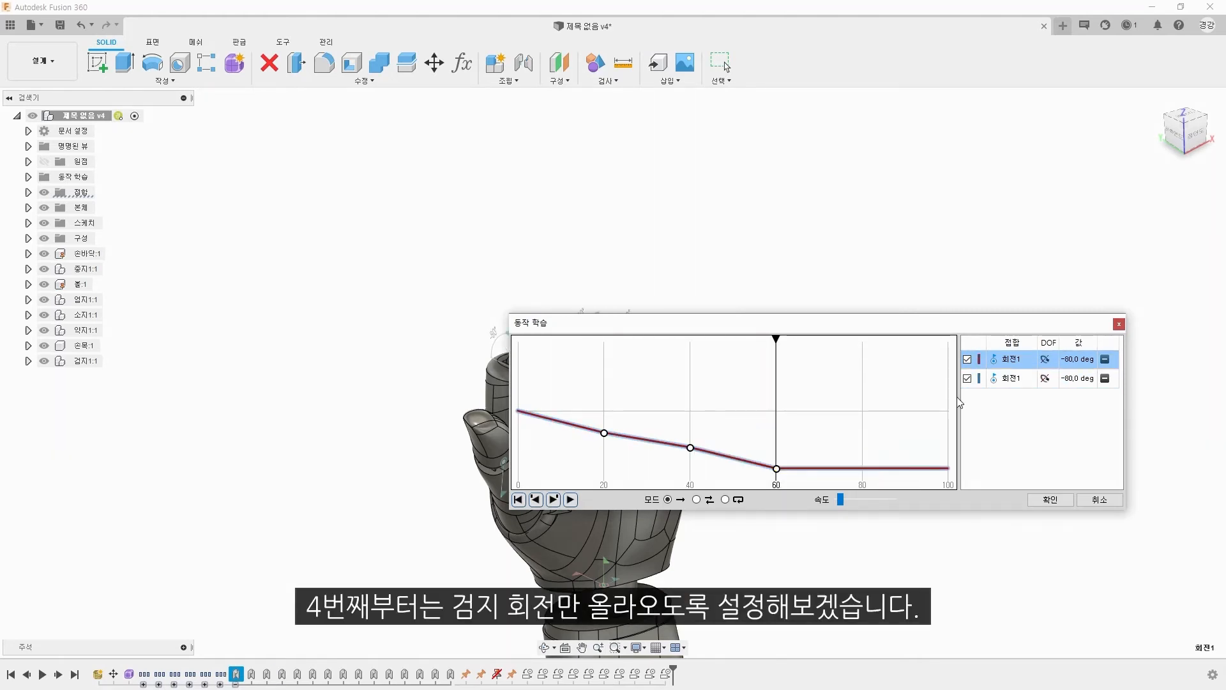
Step: With the middle finger's curve temporarily turned off, set the index finger's joint to -40 deg at step 80 and 0 deg at step 100
left_click(967, 379)
left_click(865, 471)
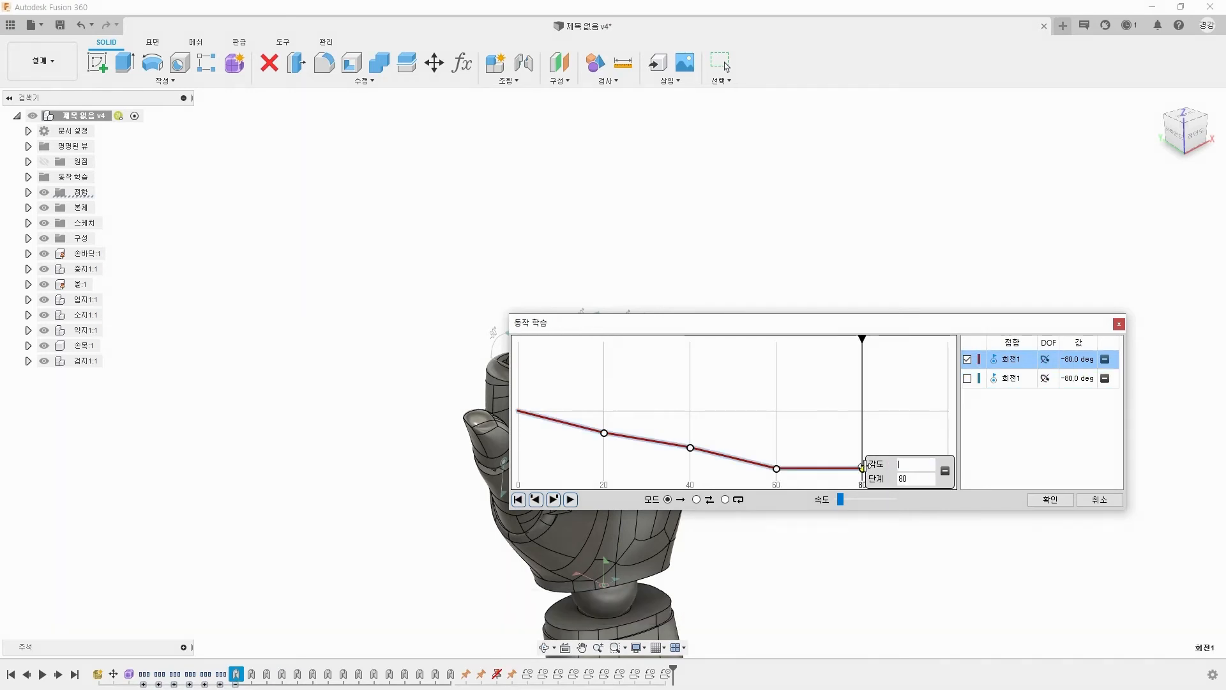
type("-40")
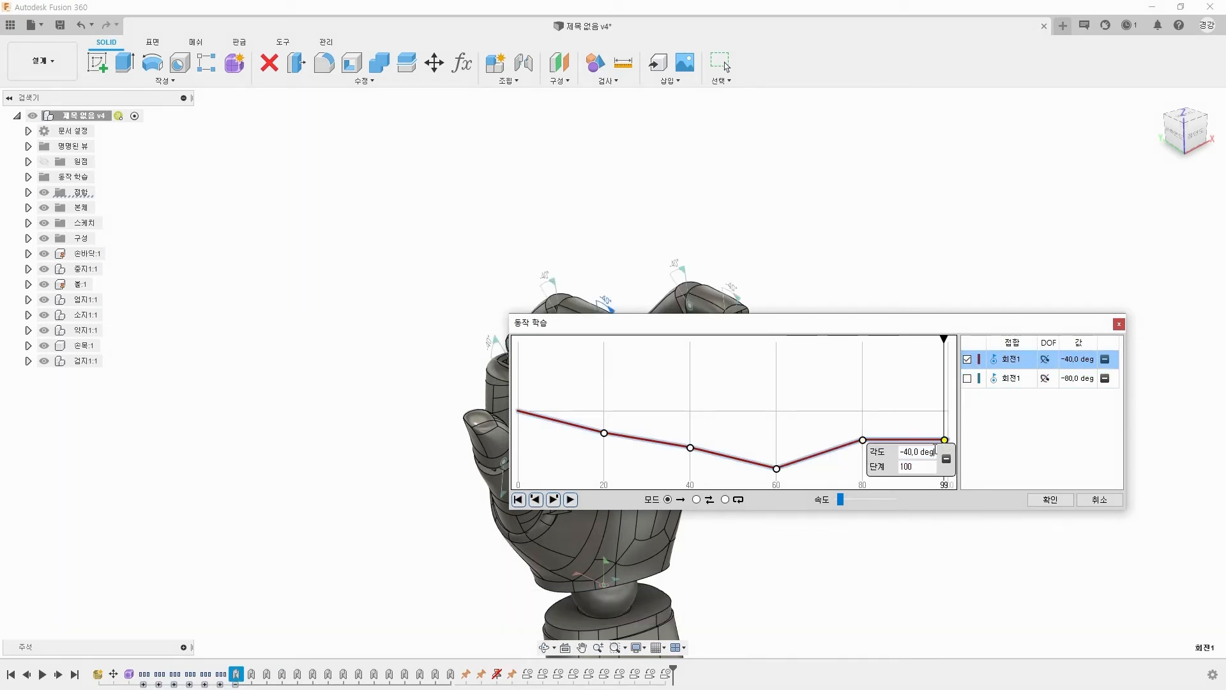
left_click(968, 379)
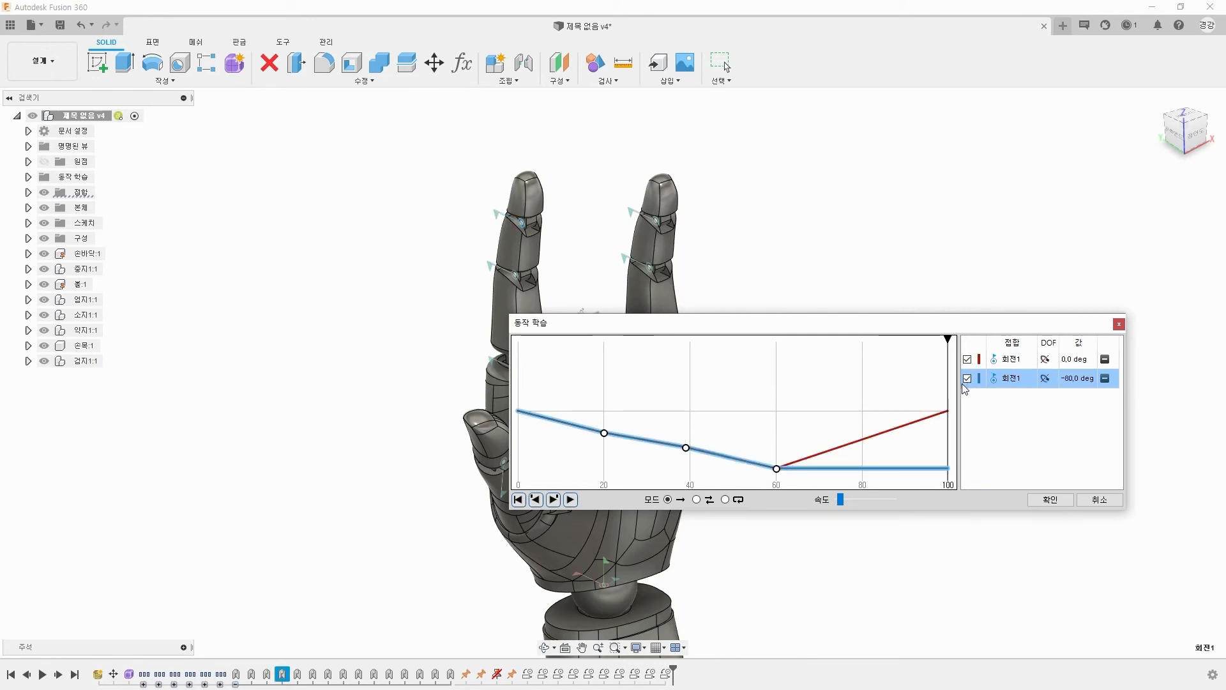
Step: Play the motion study clear of the hand in one-way, loop and back-and-forth modes
left_click_drag(850, 327, 1059, 177)
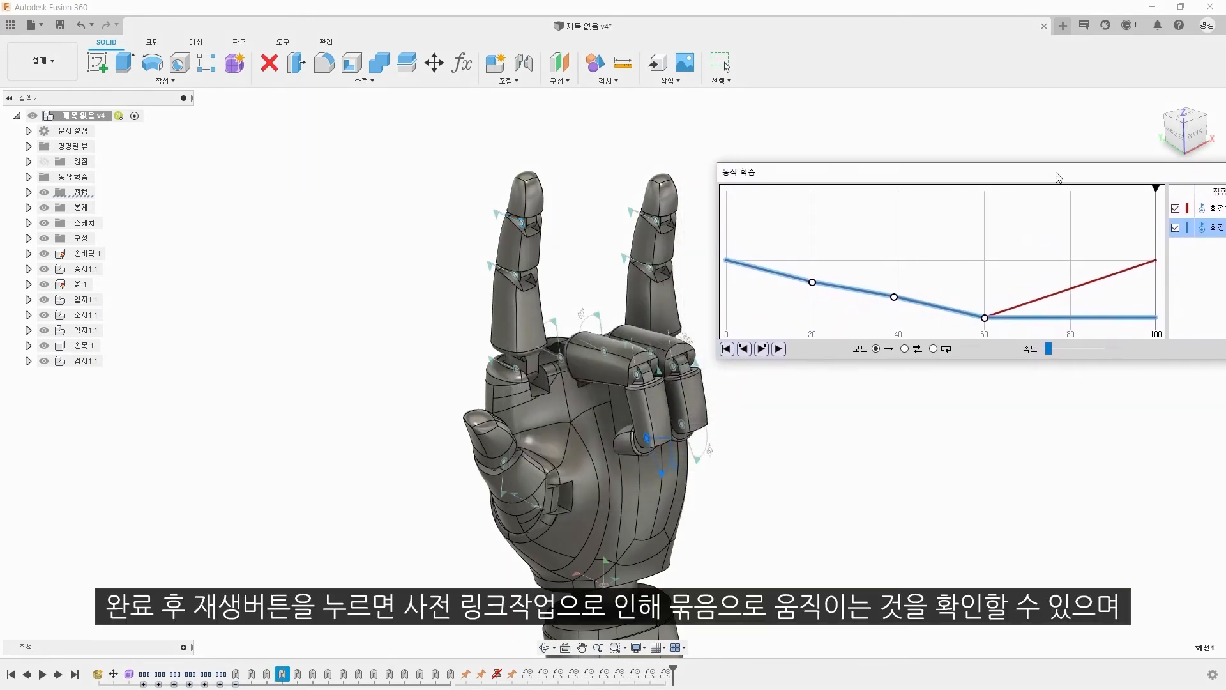
left_click(779, 349)
left_click(779, 348)
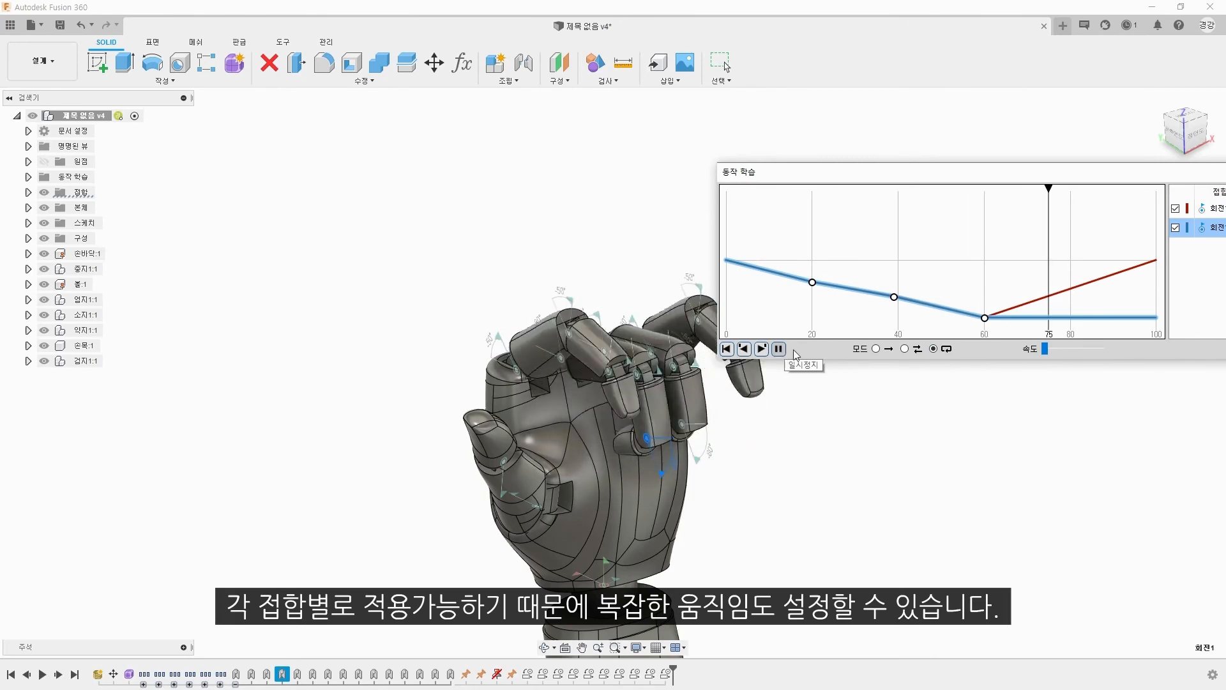
left_click(905, 349)
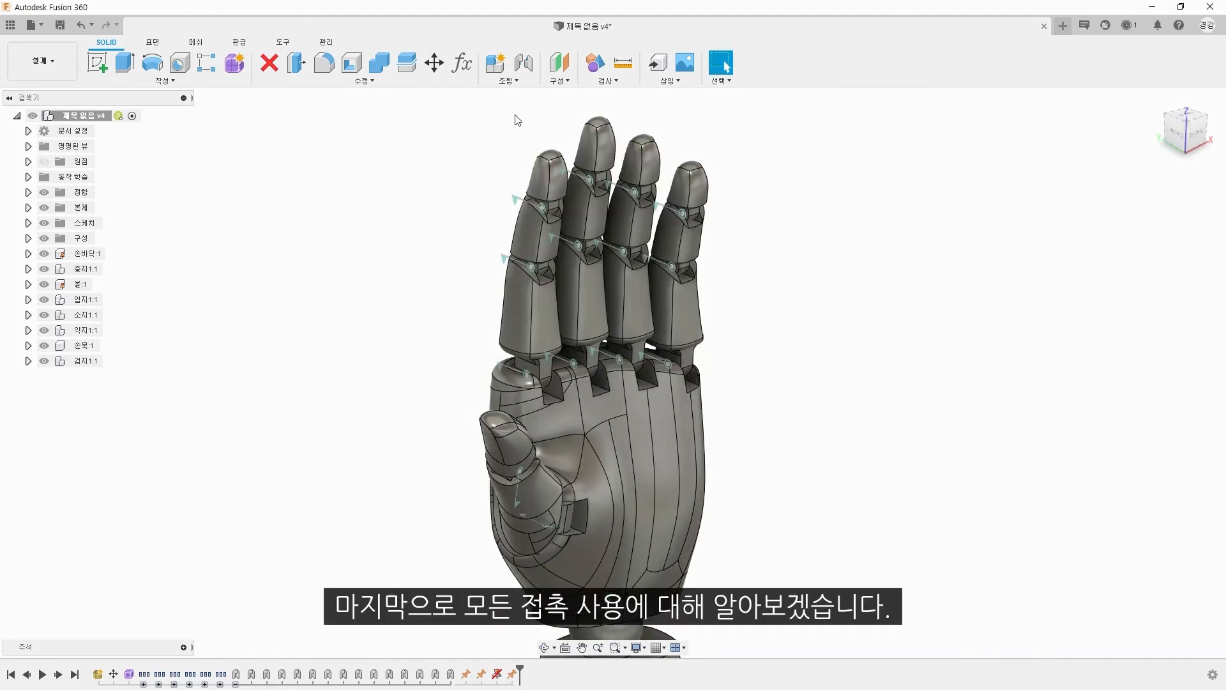
Step: Enable contact analysis for all components
left_click(525, 82)
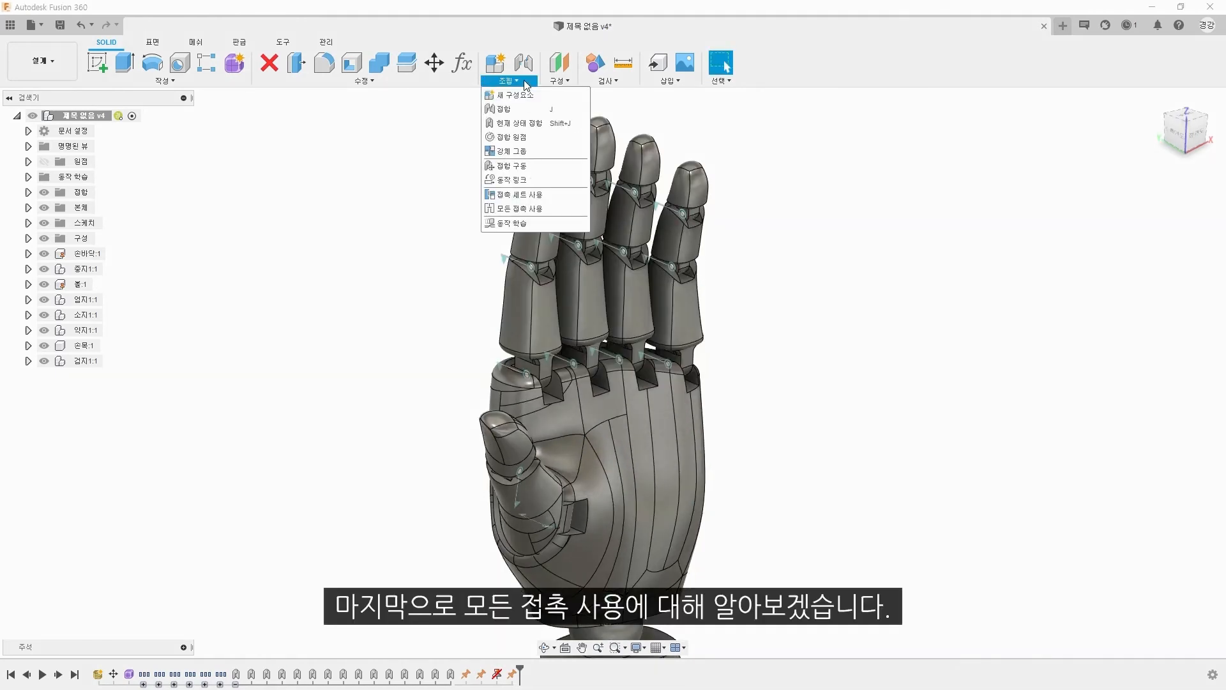
left_click(538, 210)
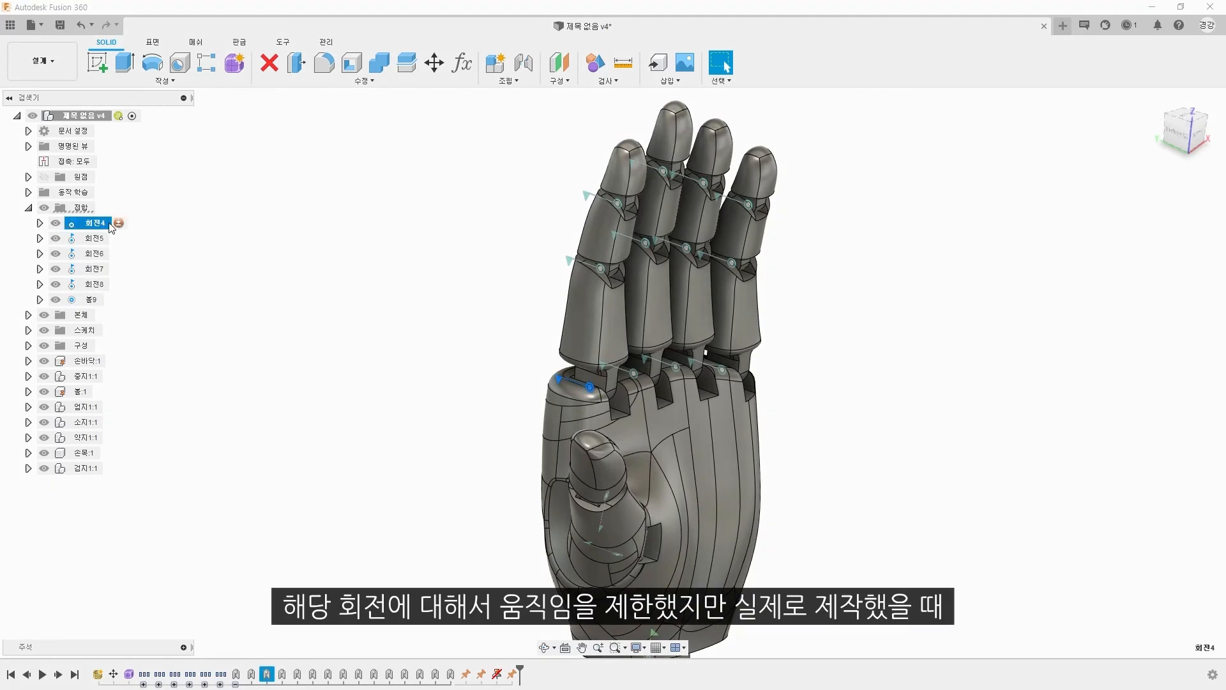
Step: Review the rotation limits of the index finger's knuckle joint and leave them without applying changes
left_click(119, 224)
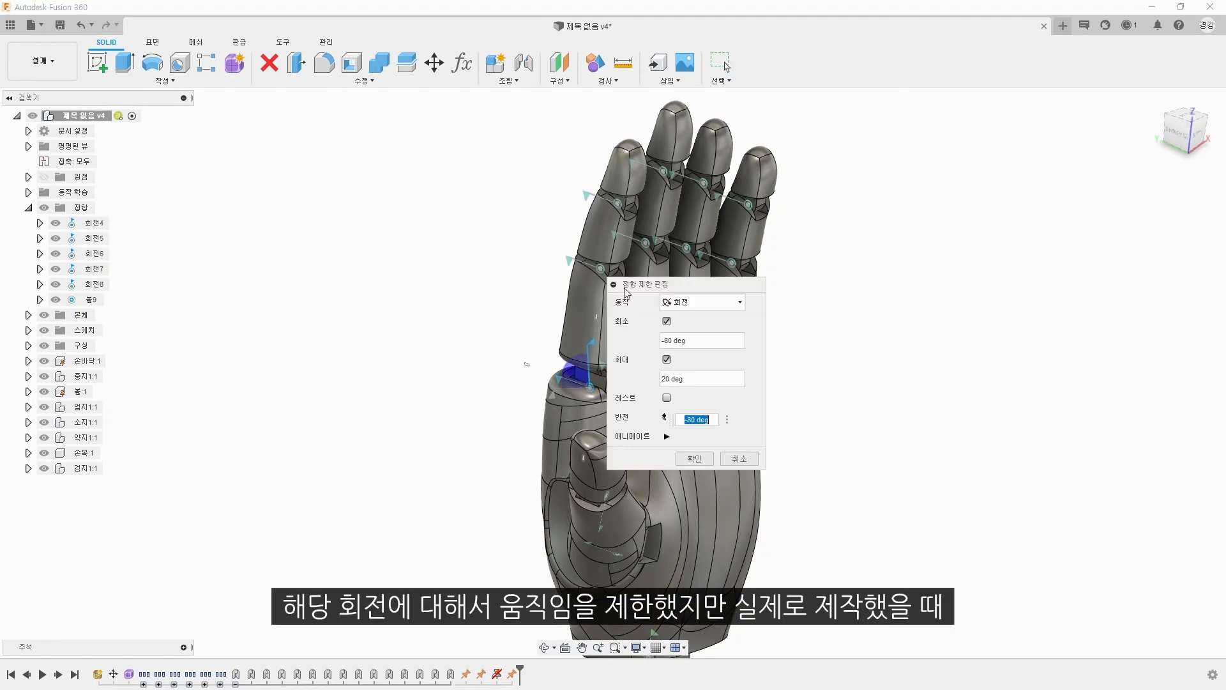
left_click_drag(705, 289, 426, 252)
left_click(410, 306)
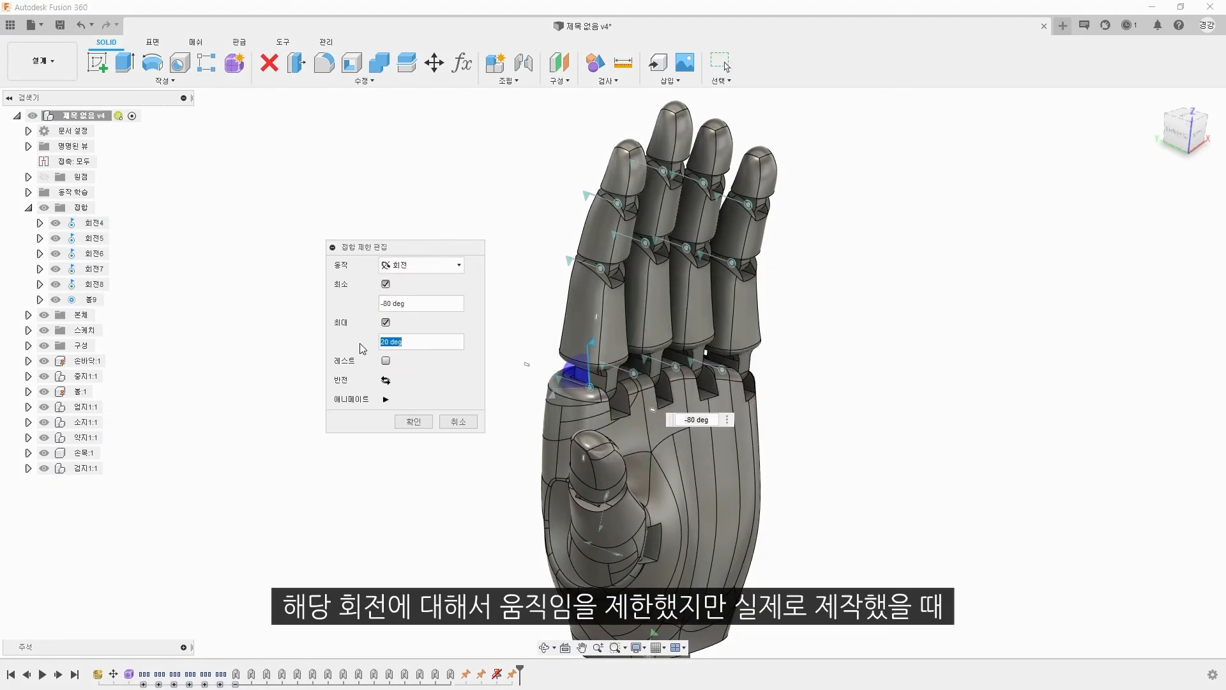
left_click(461, 423)
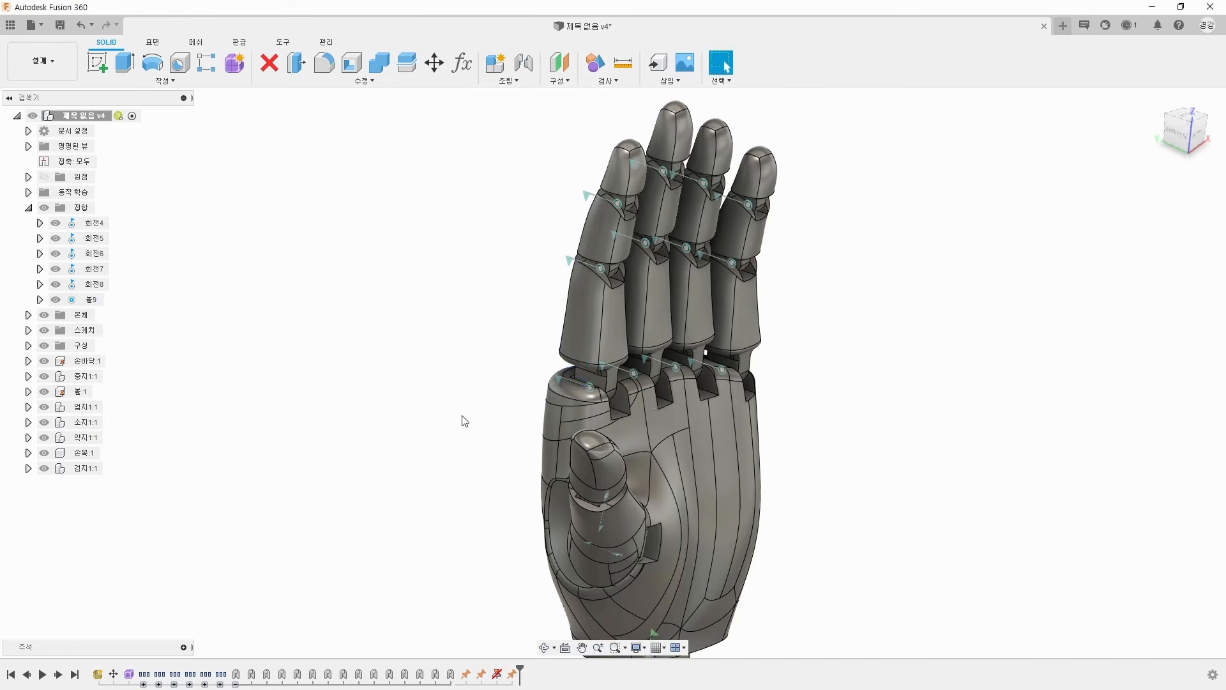
Step: Hide the index finger's fingertip and middle segments and suppress their two revolute joints
right_click(625, 185)
left_click(613, 333)
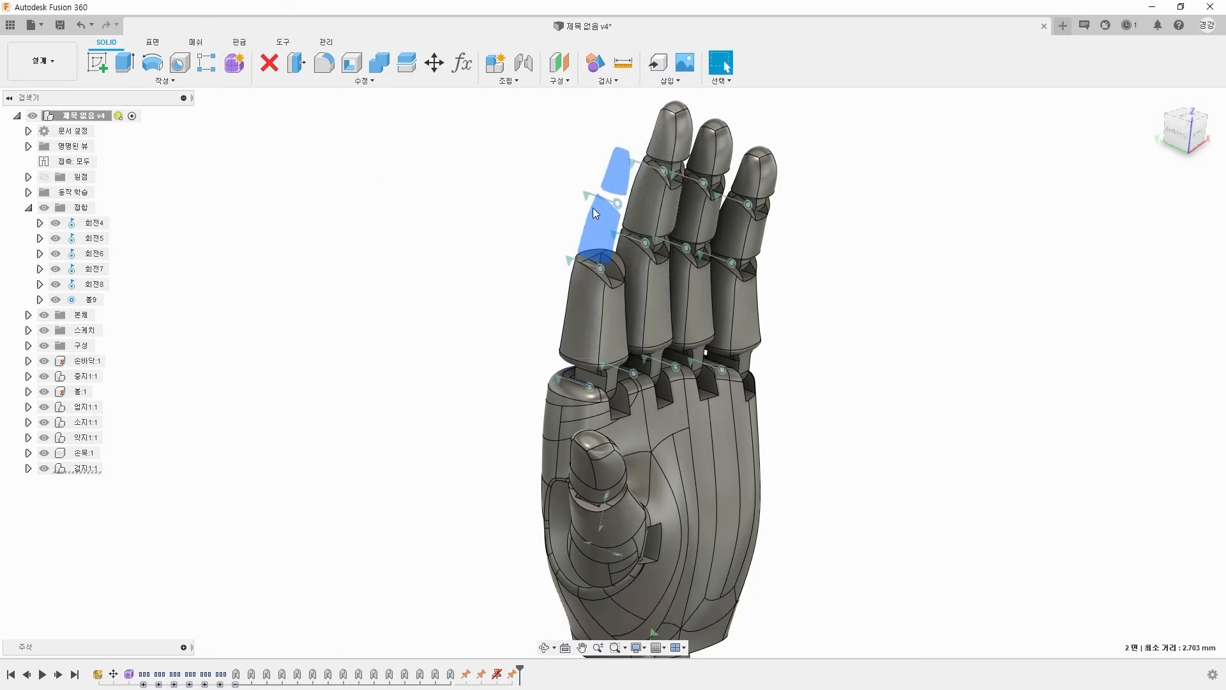
right_click(570, 265)
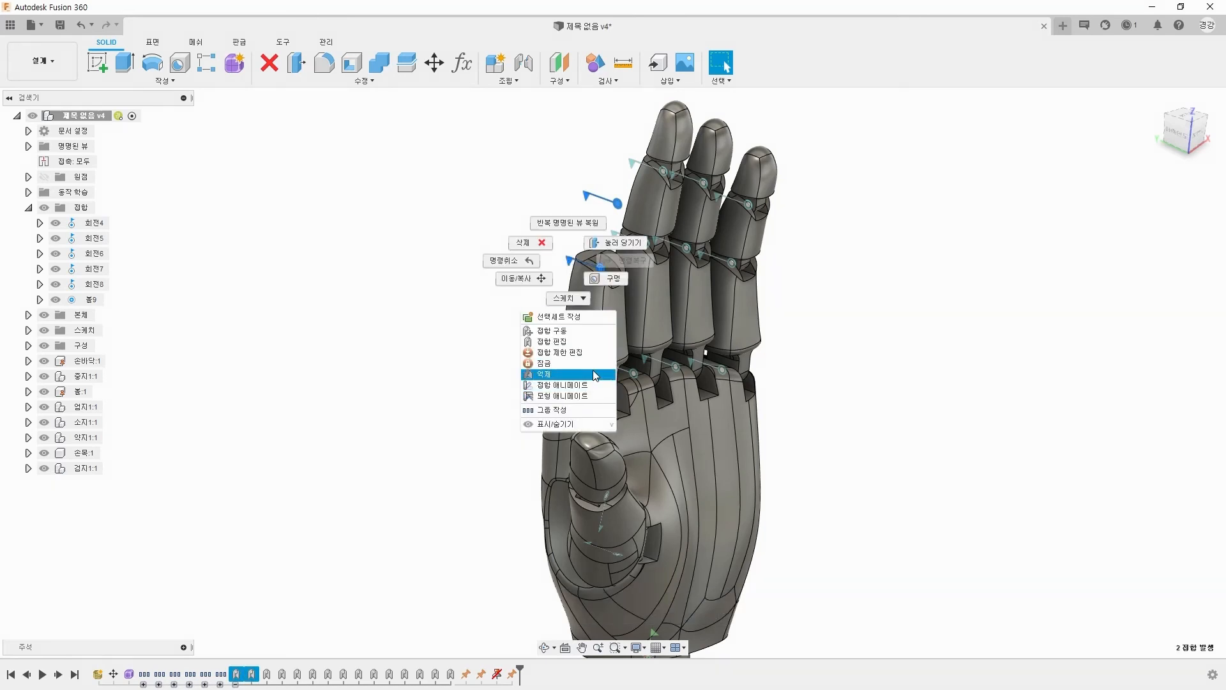
left_click(593, 373)
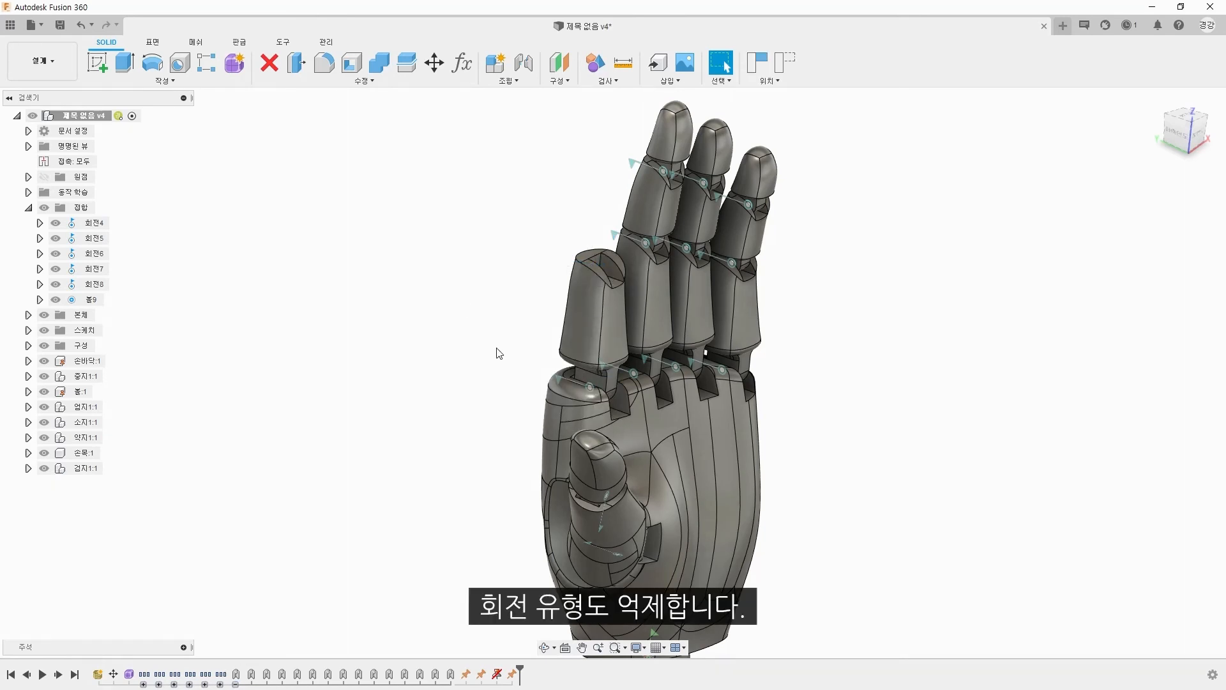
Step: Drive the index finger's knuckle joint to -30, -40, -50, -51 and -49 deg to test where it makes contact
double_click(95, 223)
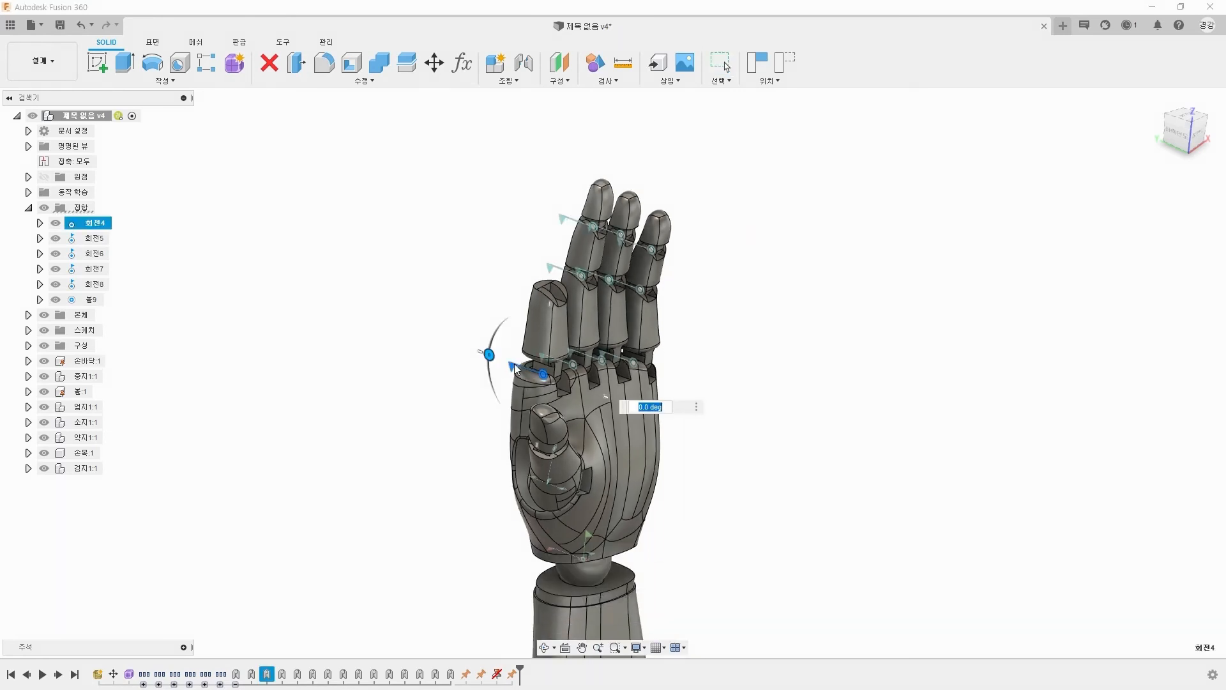
type("-30")
key("Return")
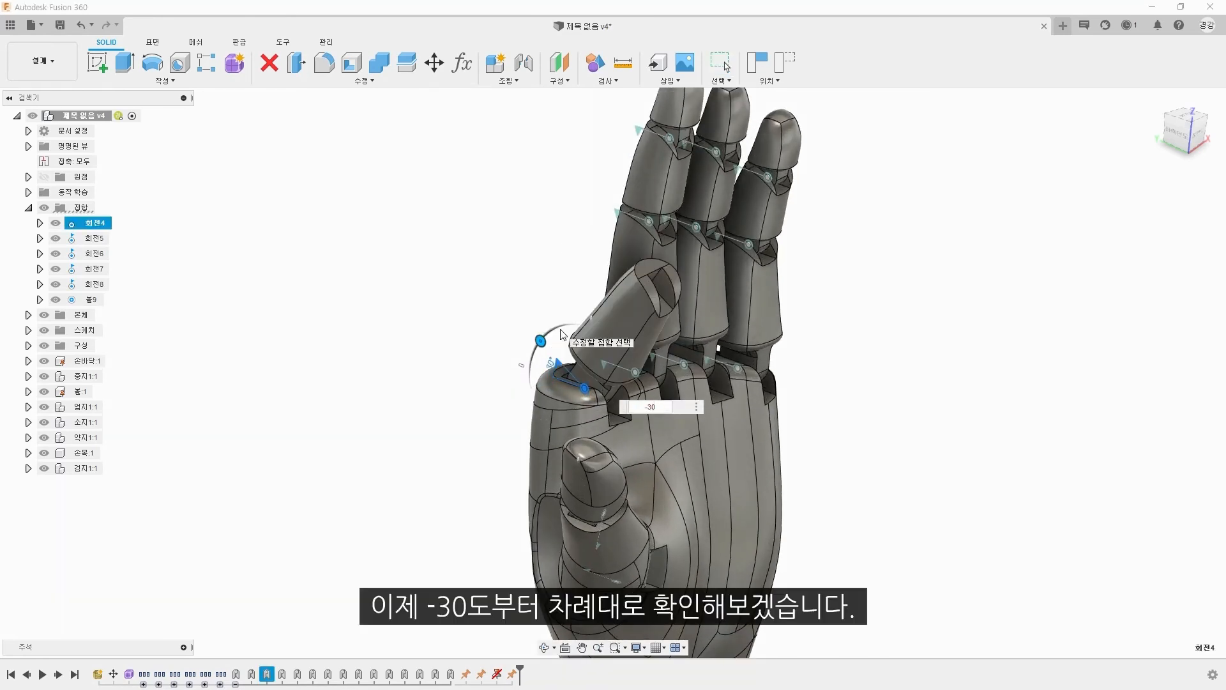
type("-40")
key("Return")
type("50")
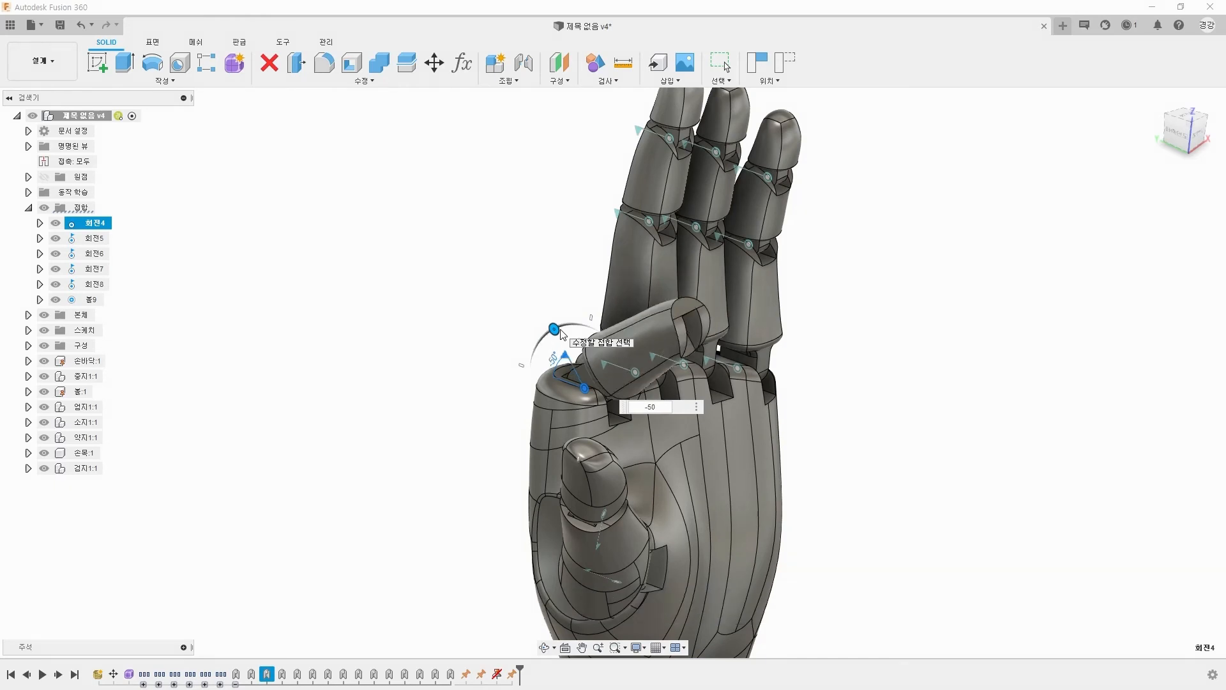
key("BackSpace")
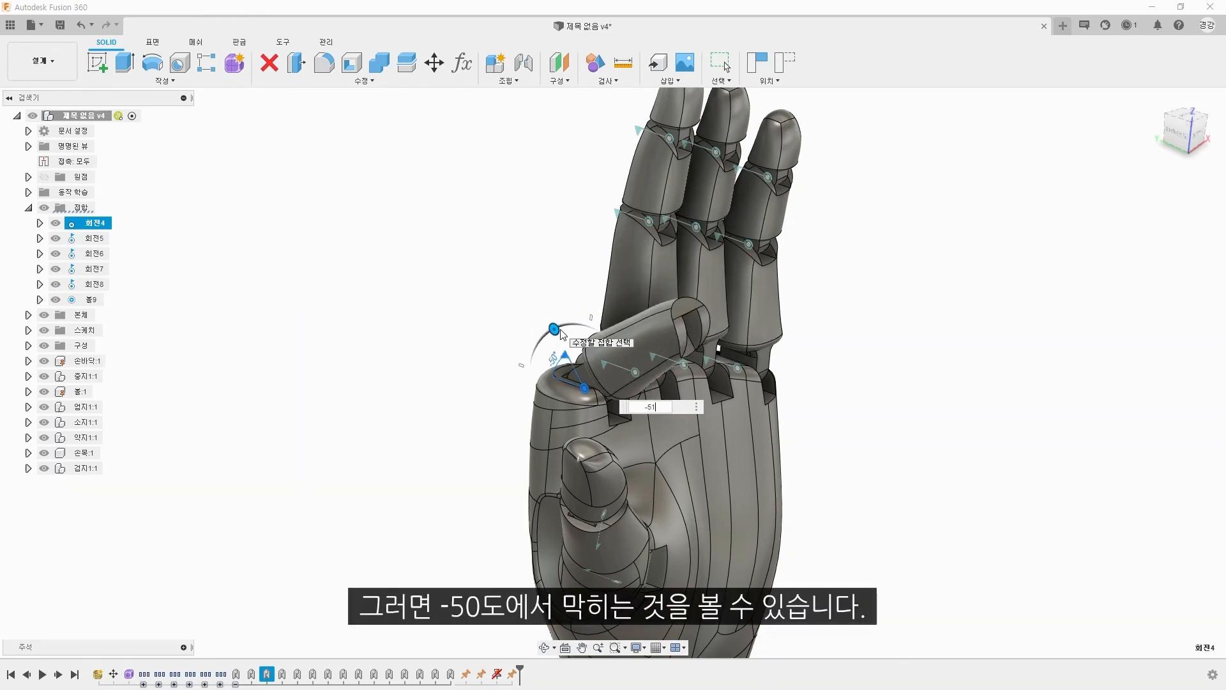
key("BackSpace")
key("BackSpace")
type("49")
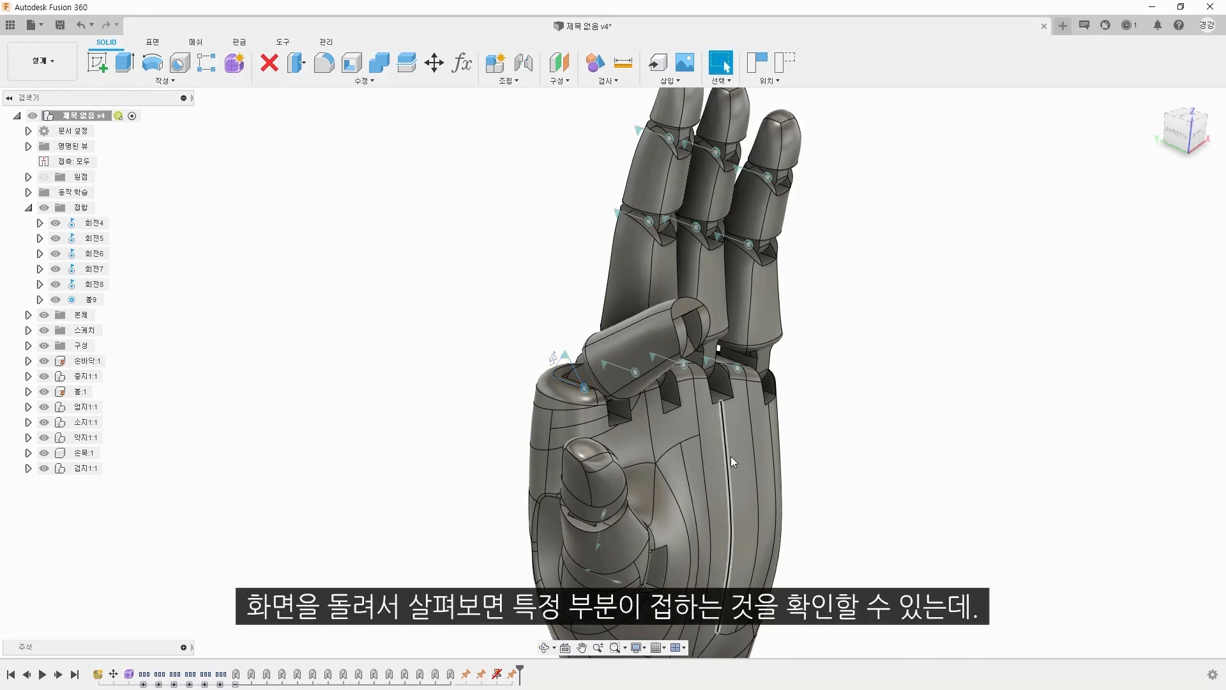
Step: Fillet the palm edges around the index finger's socket where the finger touches the palm
middle_click_drag(731, 456, 641, 383, "shift")
scroll(641, 383, "up", 6)
middle_click_drag(813, 439, 792, 348, "shift")
scroll(826, 419, "up", 3)
scroll(740, 342, "down", 3)
left_click(323, 62)
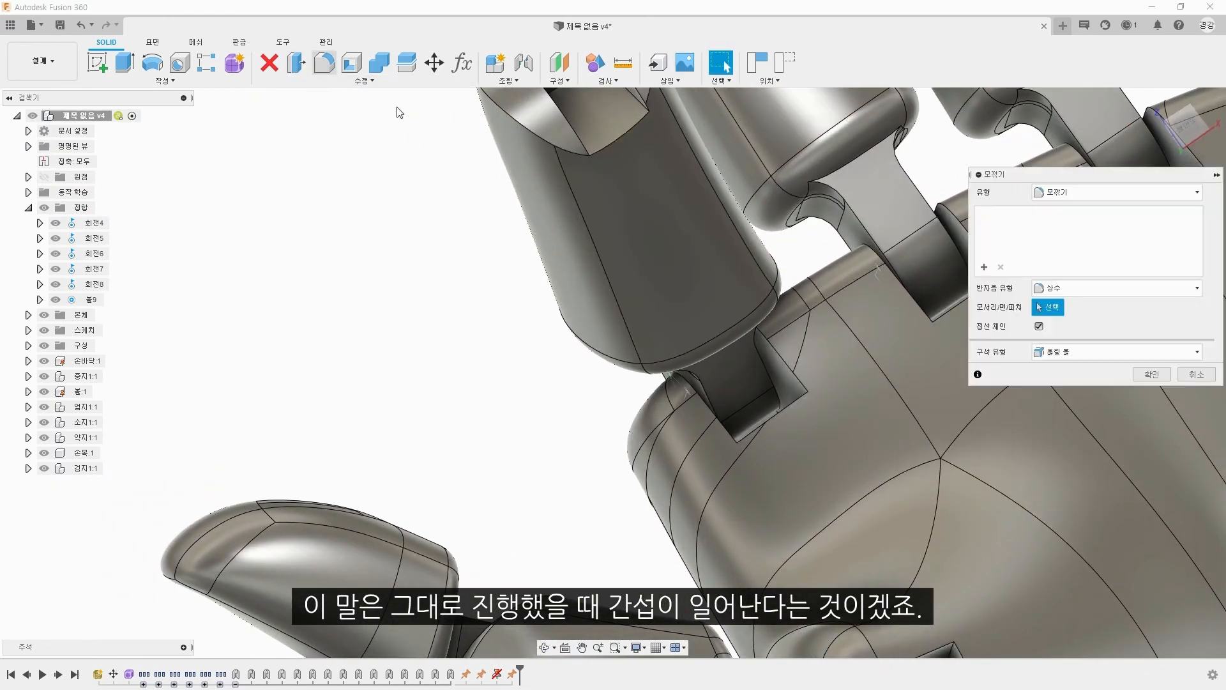
left_click(766, 345)
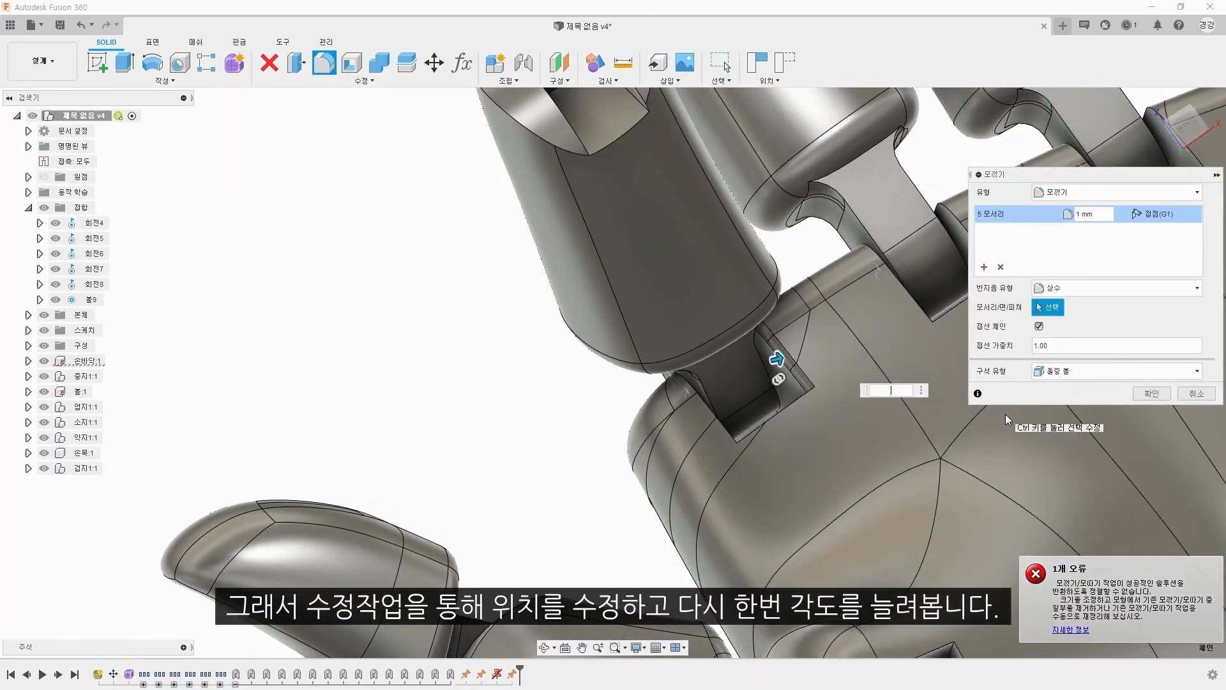
key("Return")
Step: Drive the index finger's knuckle joint to -55, -56 and -59 deg to retest its contact with the filleted palm
scroll(1047, 445, "up", 5)
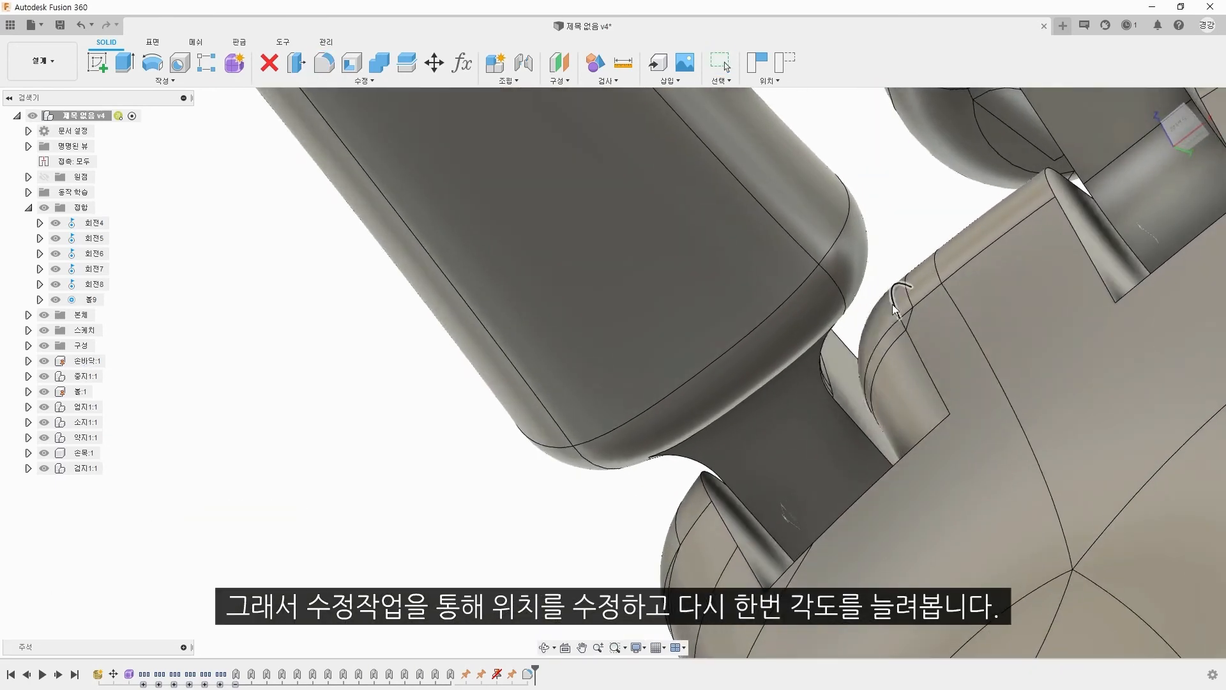
scroll(842, 315, "down", 3)
middle_click_drag(843, 315, 904, 346, "shift")
scroll(904, 347, "down", 3)
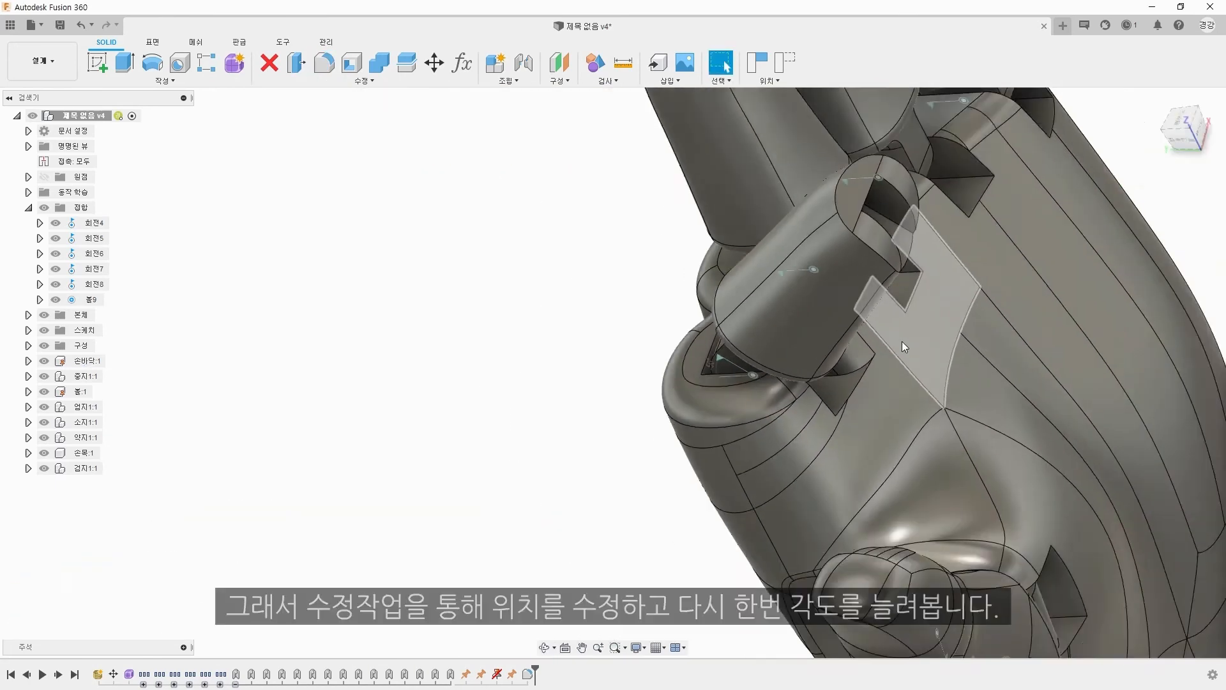
scroll(904, 347, "down", 5)
double_click(840, 358)
scroll(885, 382, "up", 4)
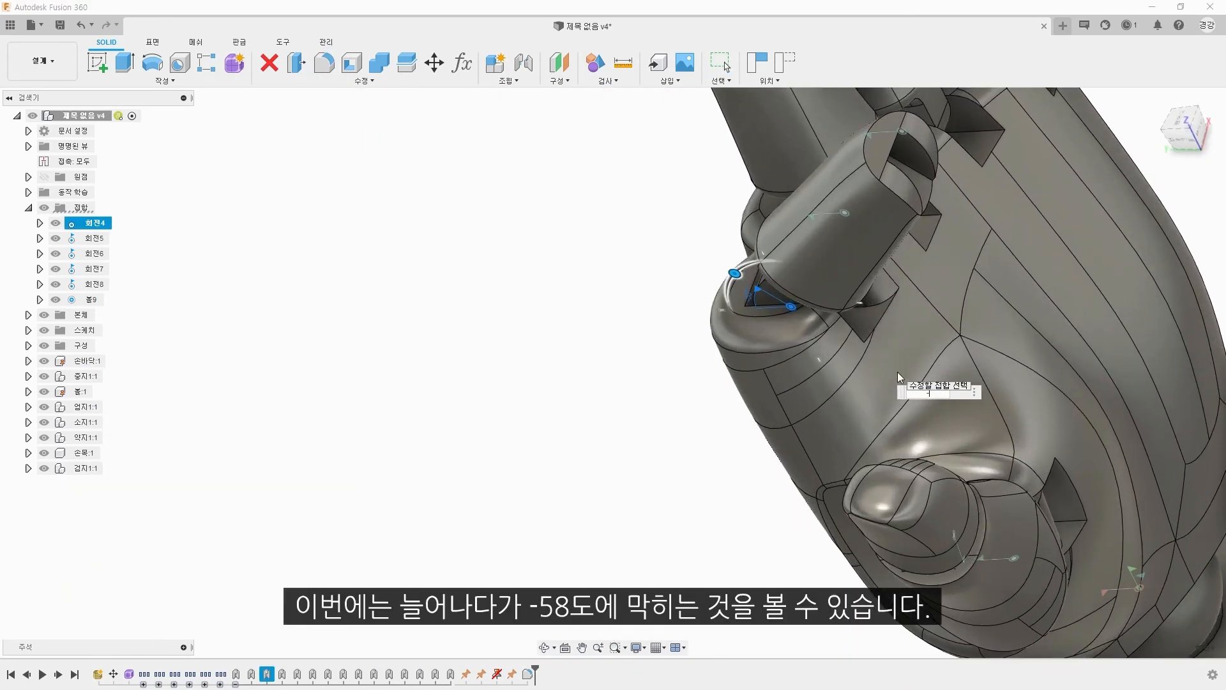
type("-55")
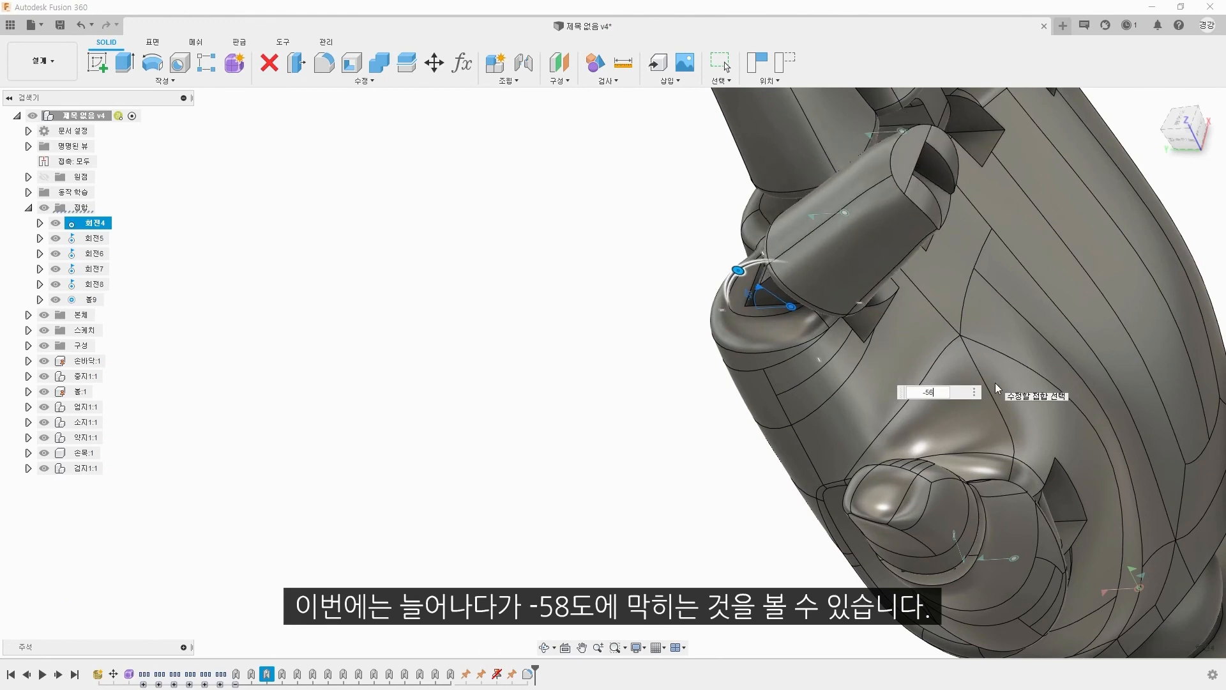
key("BackSpace")
type("9")
key("Return")
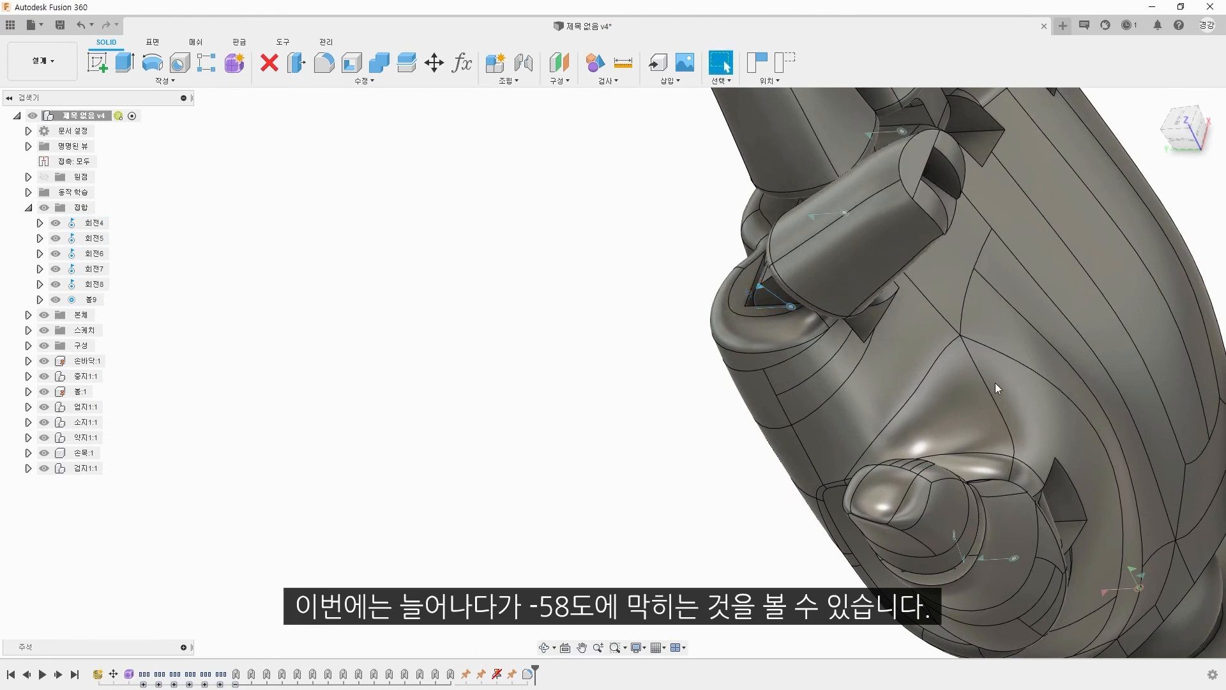
Step: Inspect the contact at the index finger's knuckle and revert the finger to its original position
middle_click_drag(998, 389, 829, 310, "shift")
scroll(794, 270, "up", 5)
scroll(917, 229, "up", 5)
middle_click_drag(975, 227, 643, 271, "shift")
scroll(963, 263, "down", 8)
scroll(992, 276, "down", 4)
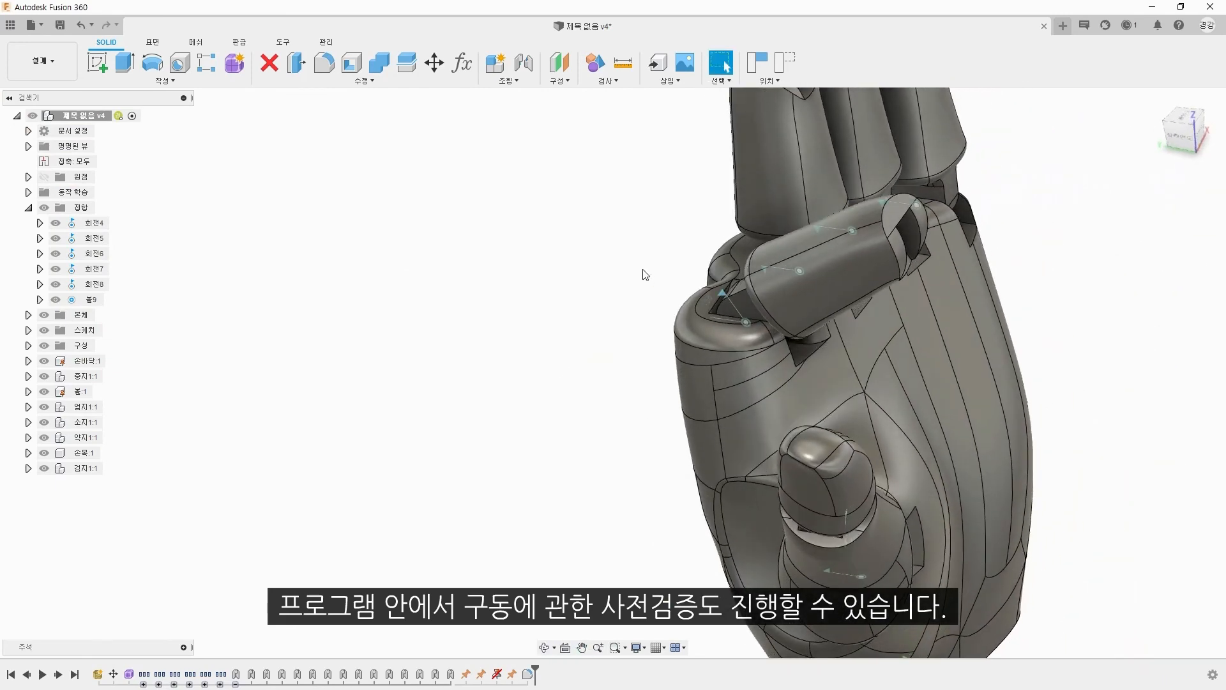
left_click(785, 62)
scroll(652, 318, "down", 4)
middle_click_drag(651, 318, 614, 376)
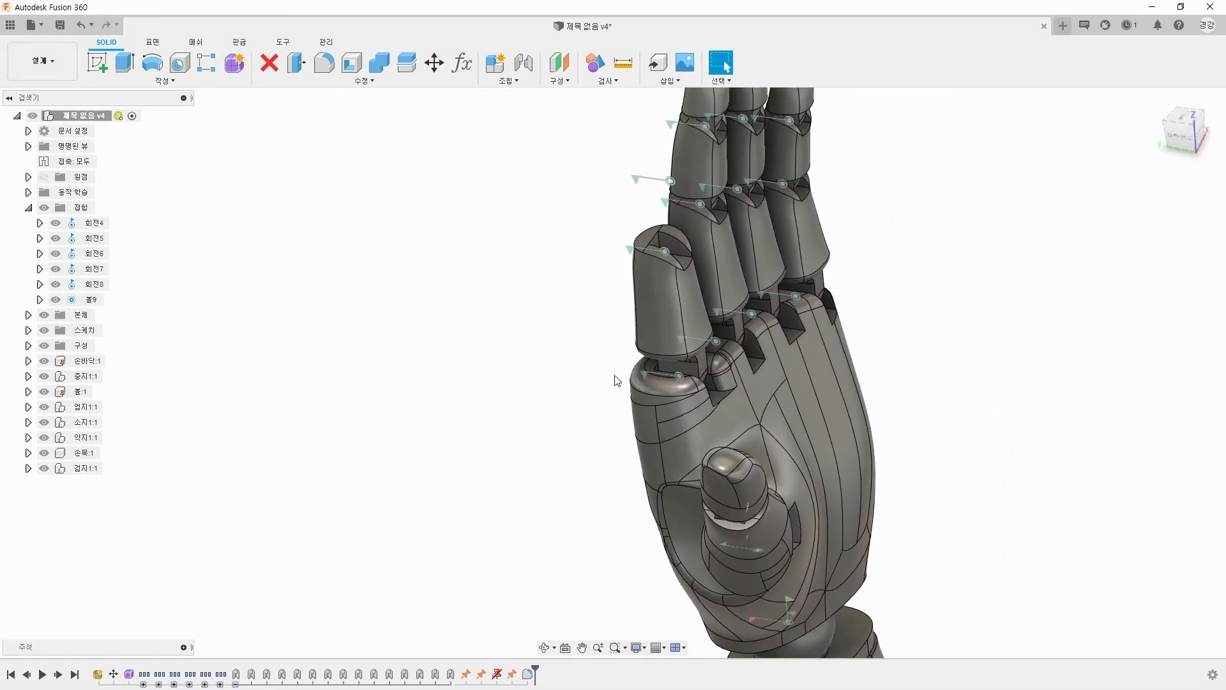
Step: Restore the saved named view and show all bodies of the index finger component
left_click(28, 146)
double_click(86, 225)
left_click(28, 145)
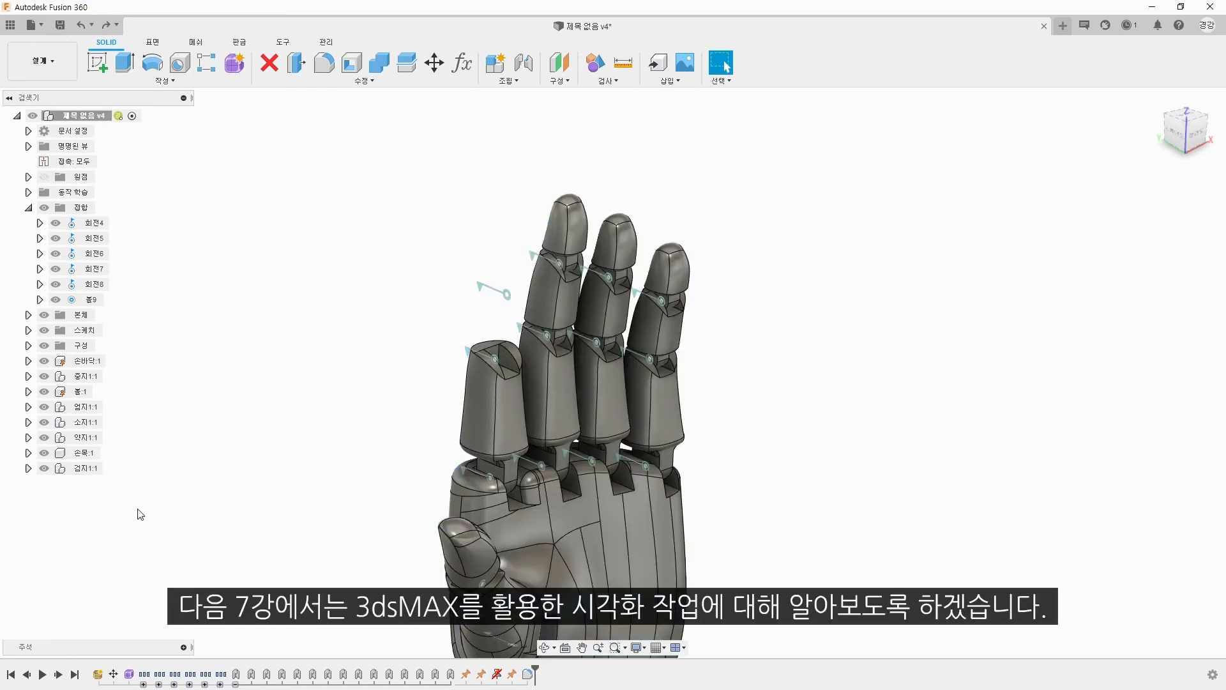
right_click(100, 473)
left_click(173, 403)
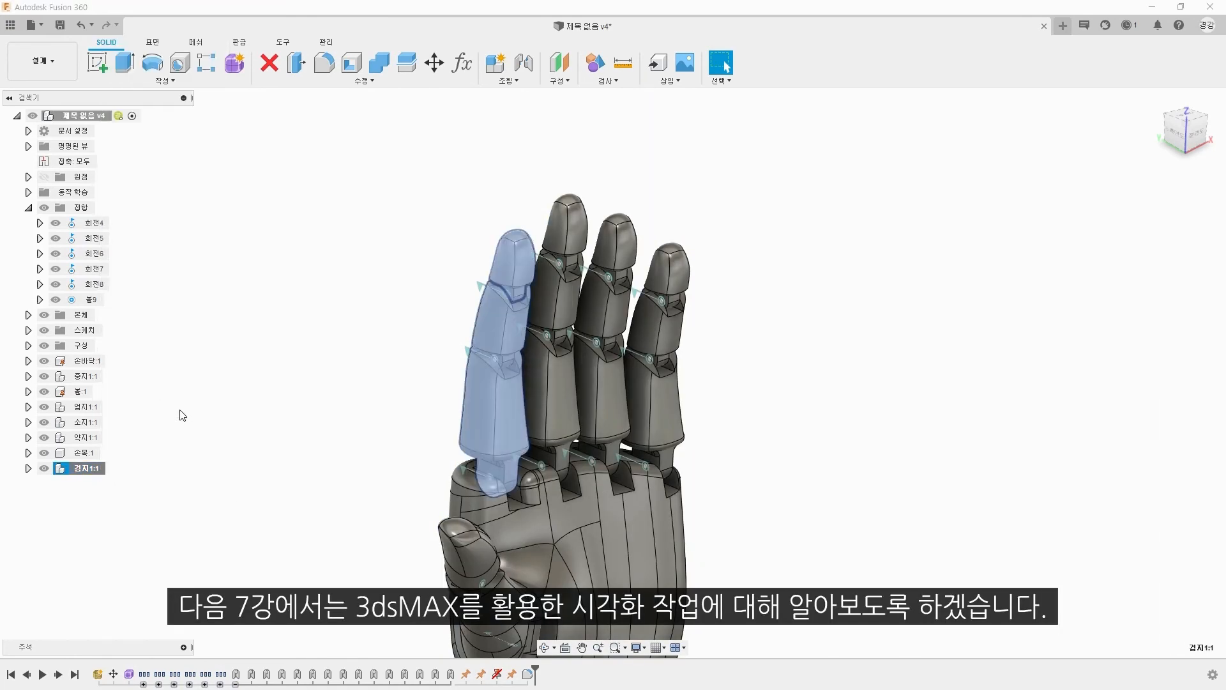
Step: Display the complete hand and forearm from the home view and the front view
left_click(1156, 100)
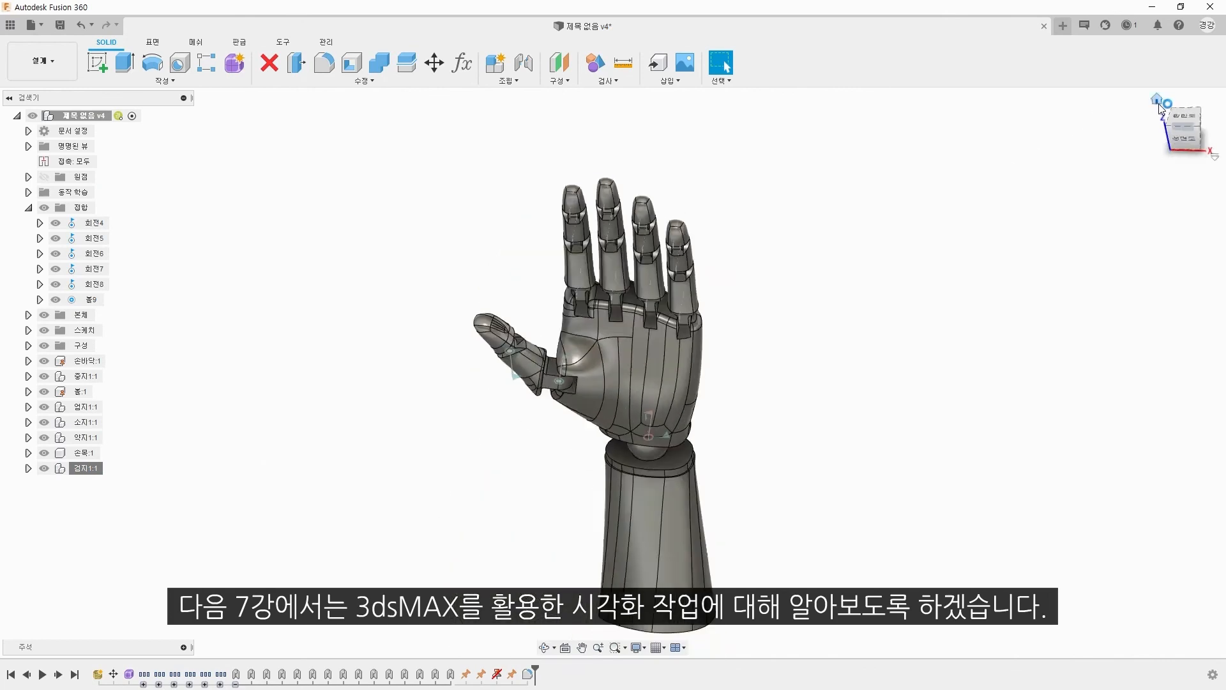
left_click(1188, 142)
scroll(729, 332, "up", 1)
middle_click_drag(727, 334, 757, 406)
scroll(749, 364, "up", 2)
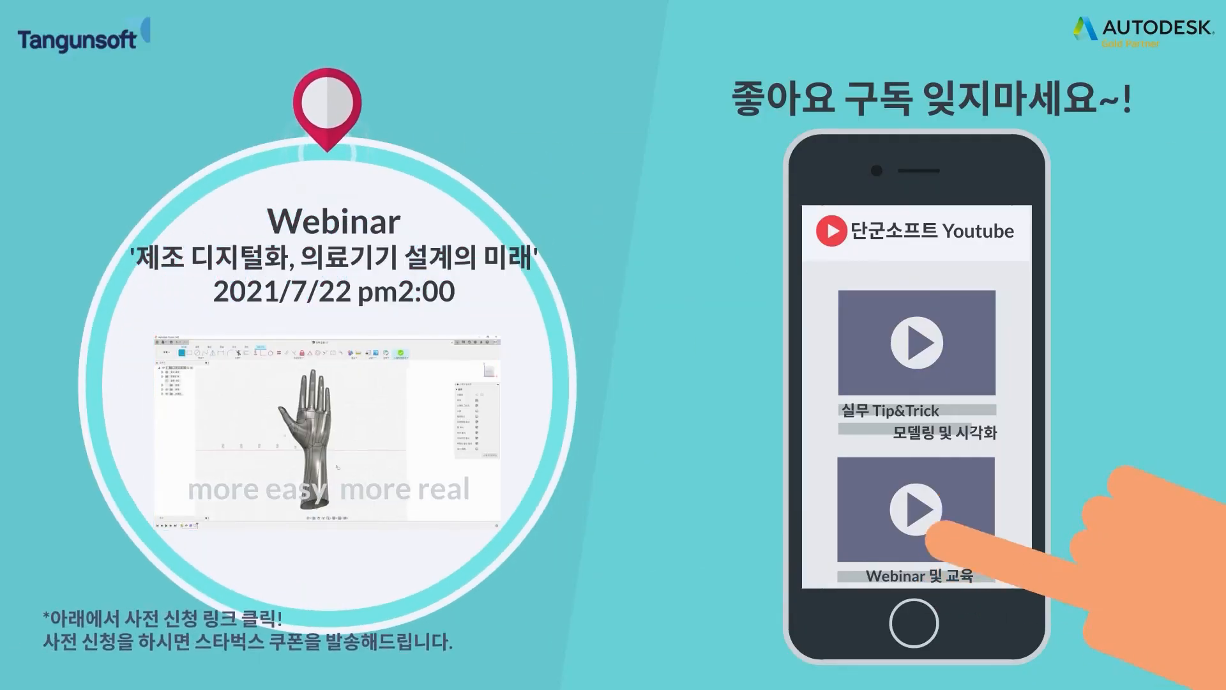